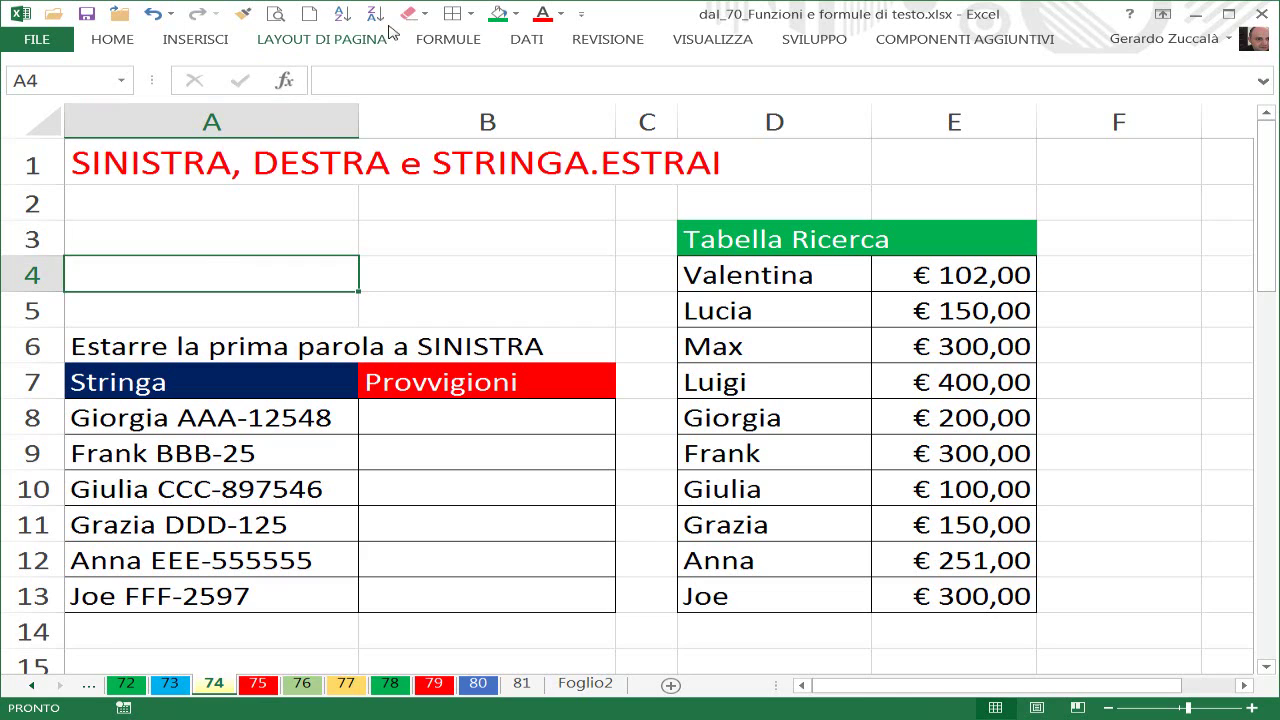
Step: Browse the Text functions list in the Formulas ribbon, then close it
click(452, 40)
click(287, 89)
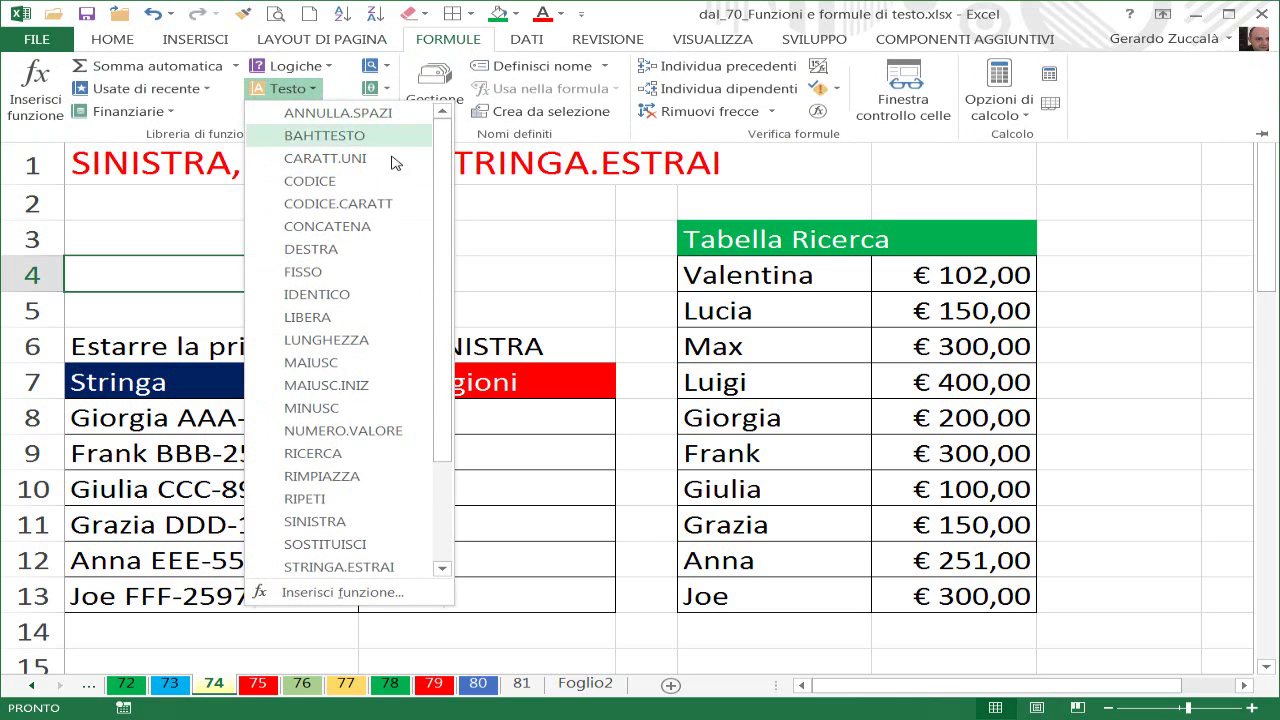
drag(443, 323, 452, 421)
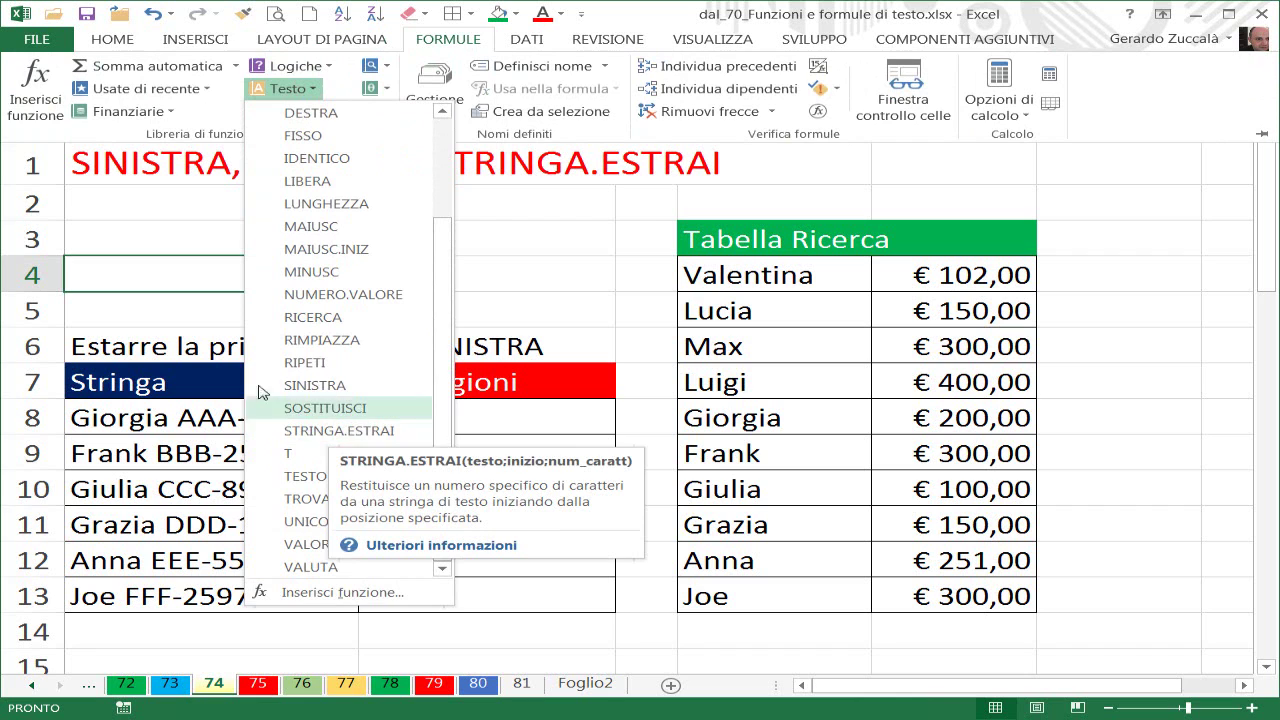
scroll(443, 225, up, 2)
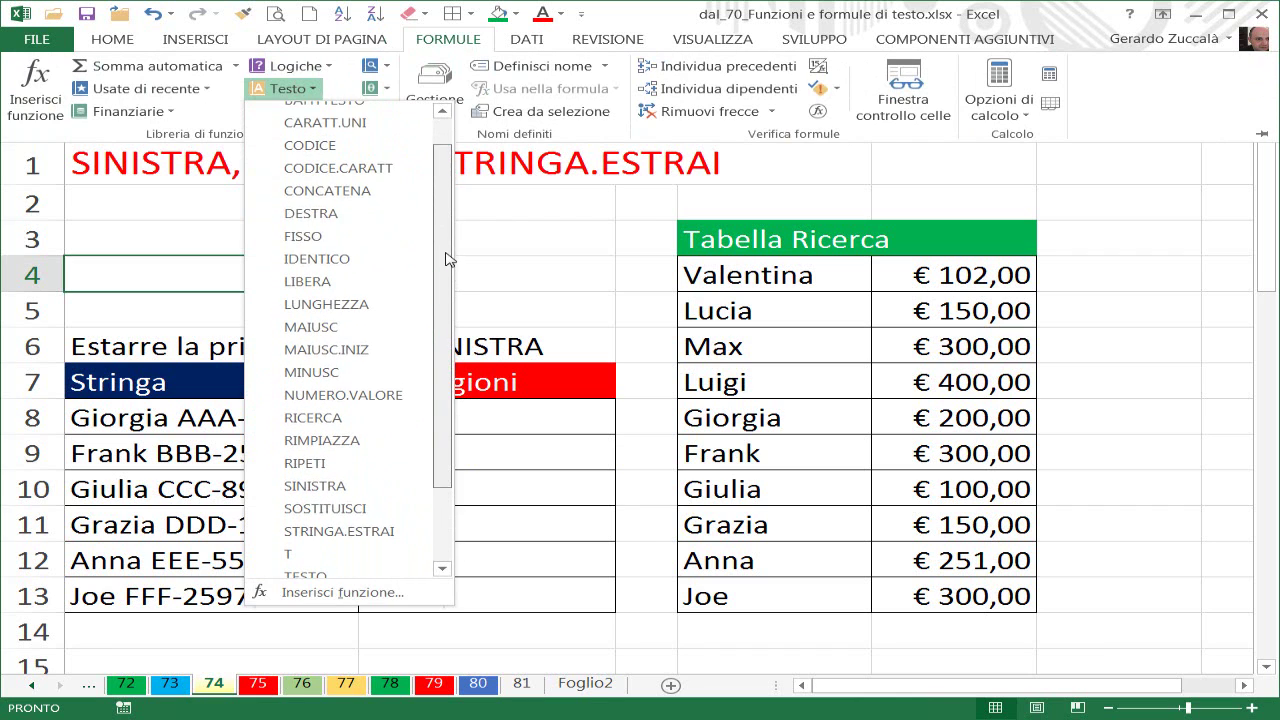
drag(440, 210, 443, 95)
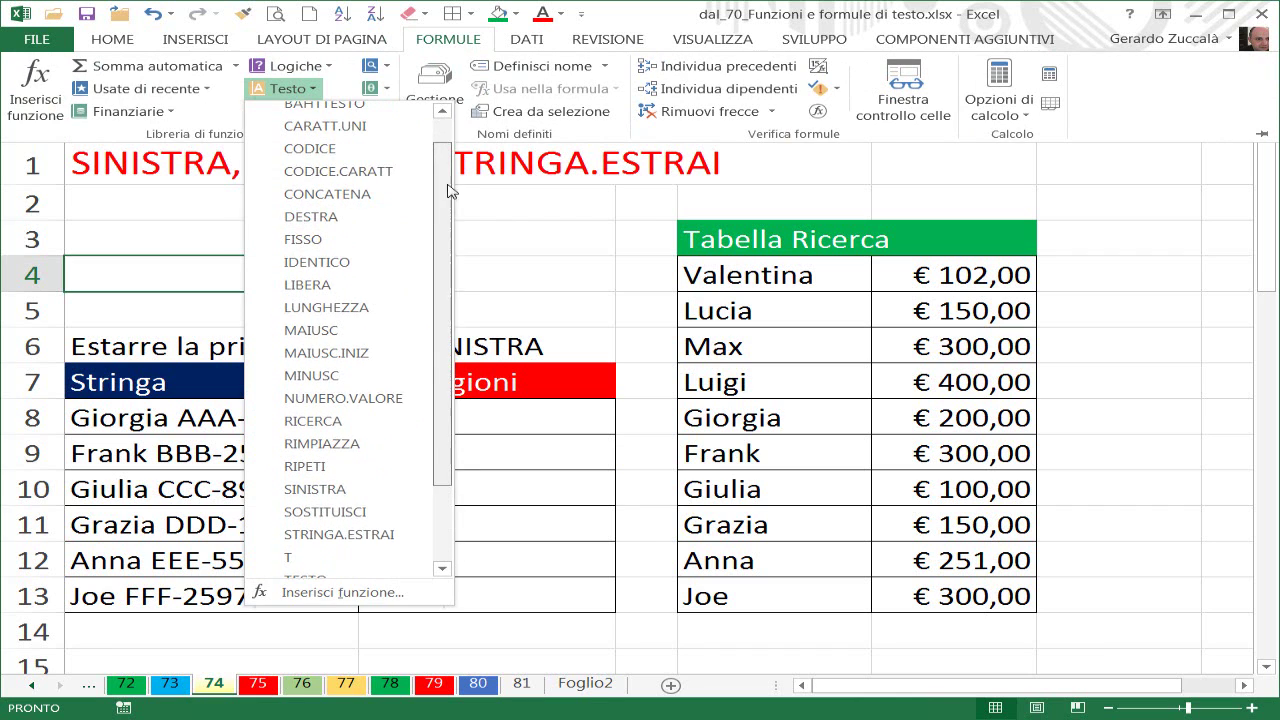
double_click(449, 47)
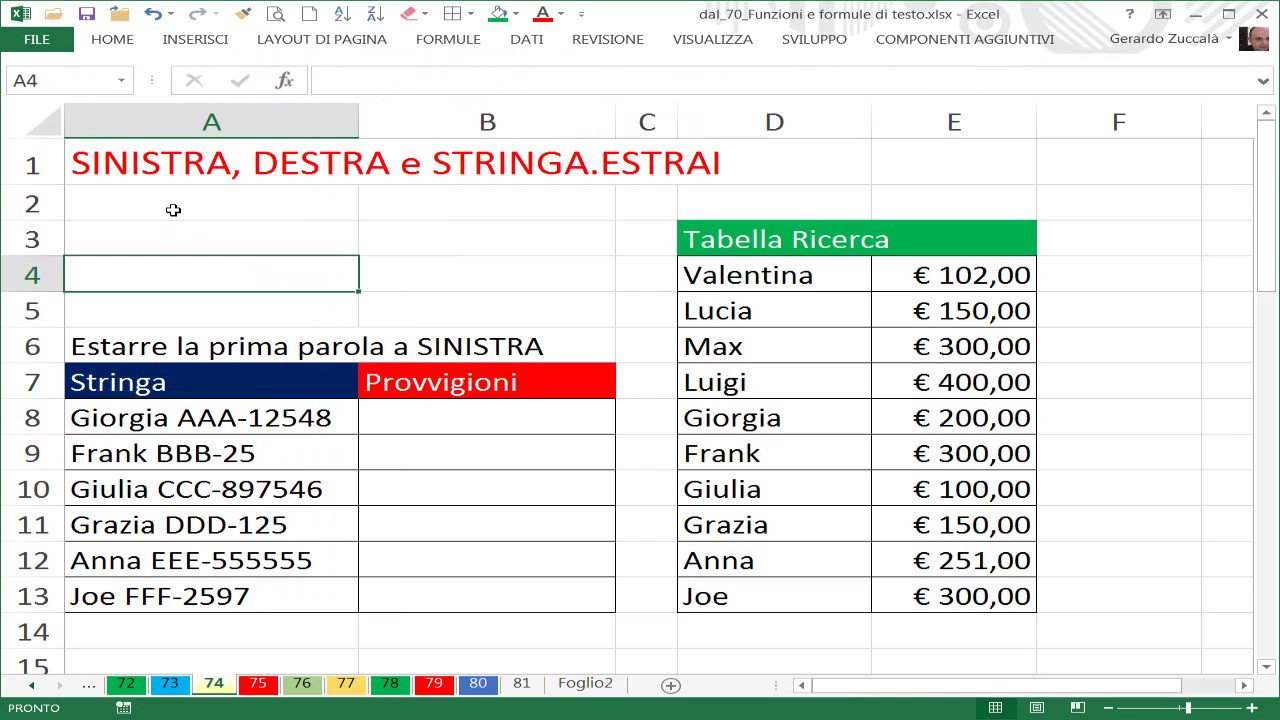
Step: Compare Giorgia's string in A8 with her row in the Tabella Ricerca lookup table
click(190, 416)
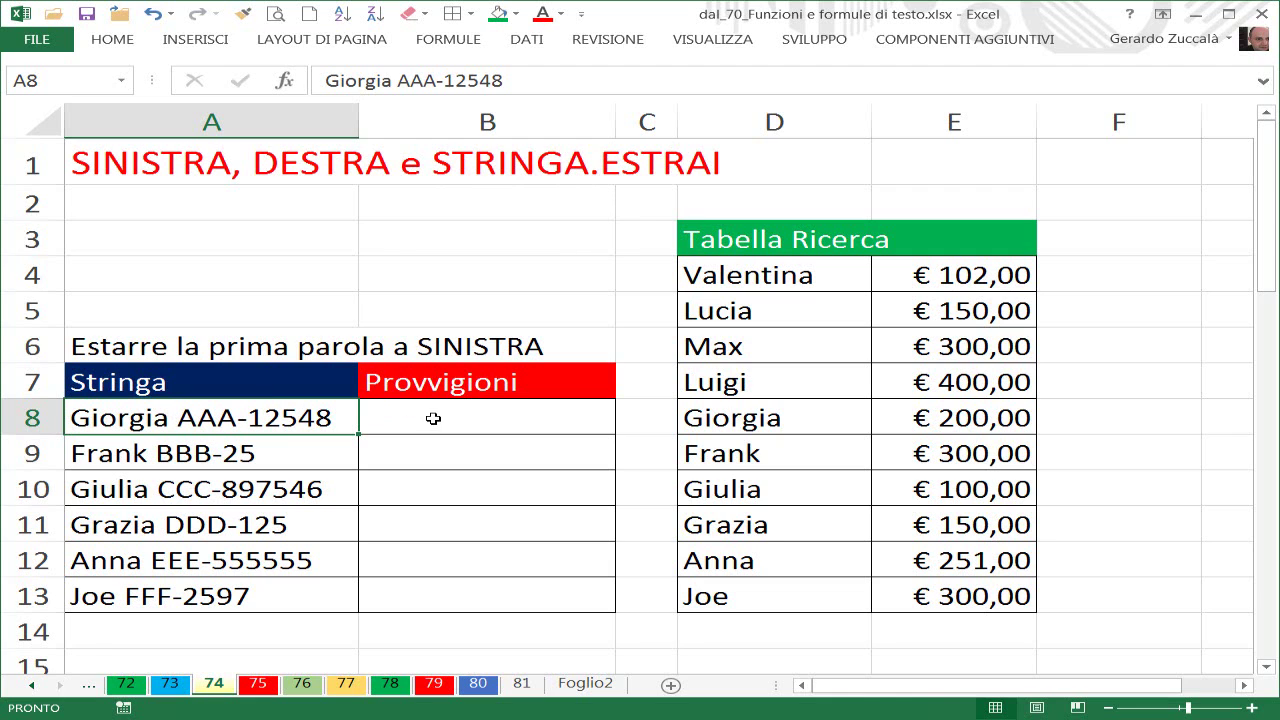
drag(727, 274, 905, 590)
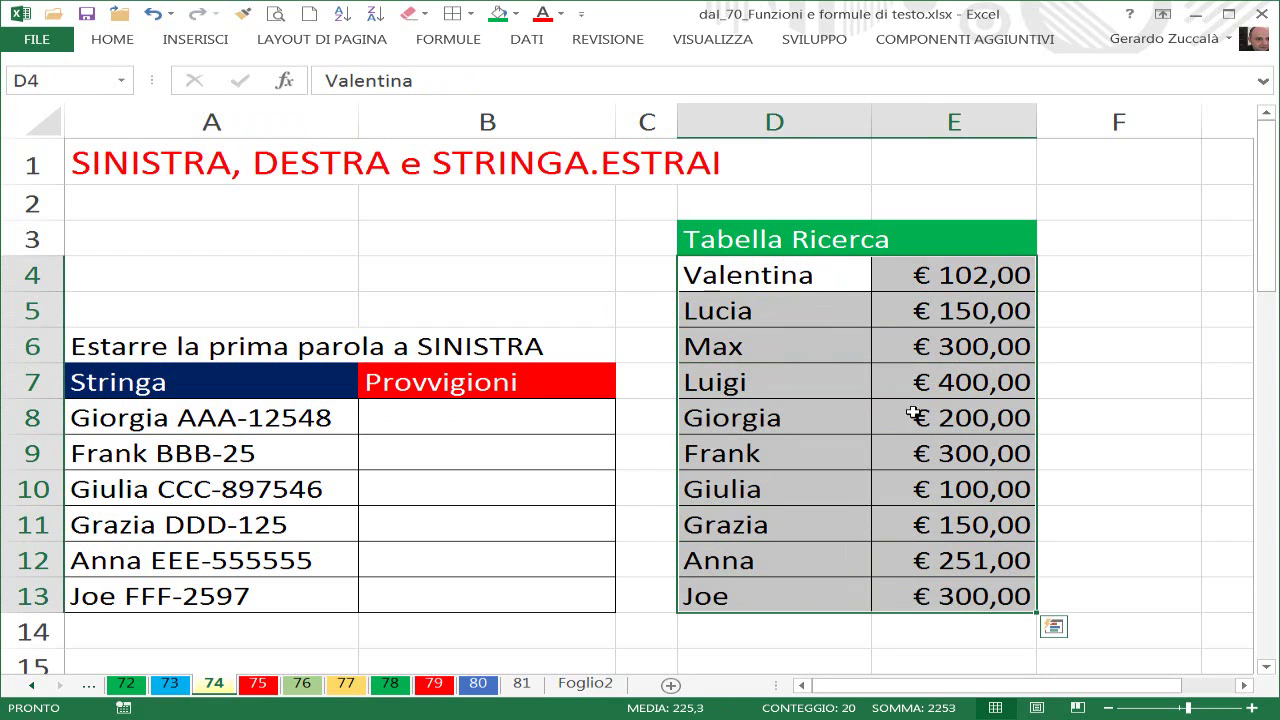
drag(720, 420, 960, 420)
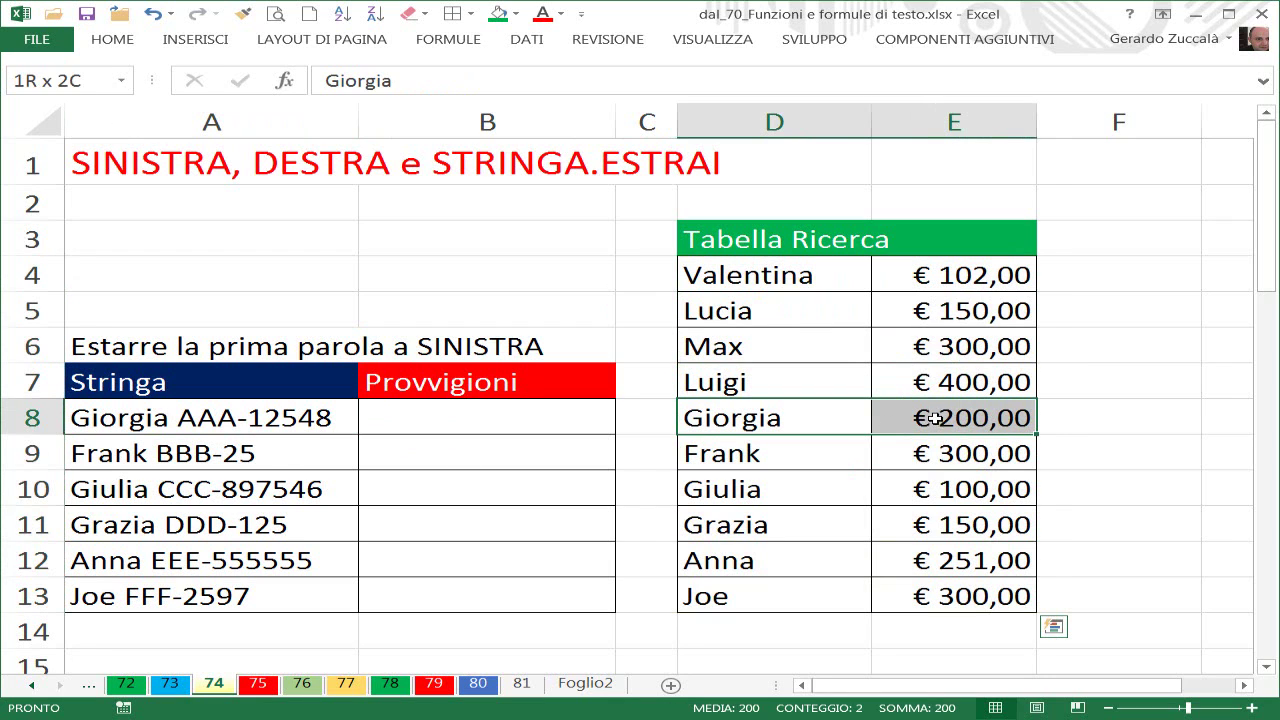
click(163, 420)
drag(810, 420, 960, 420)
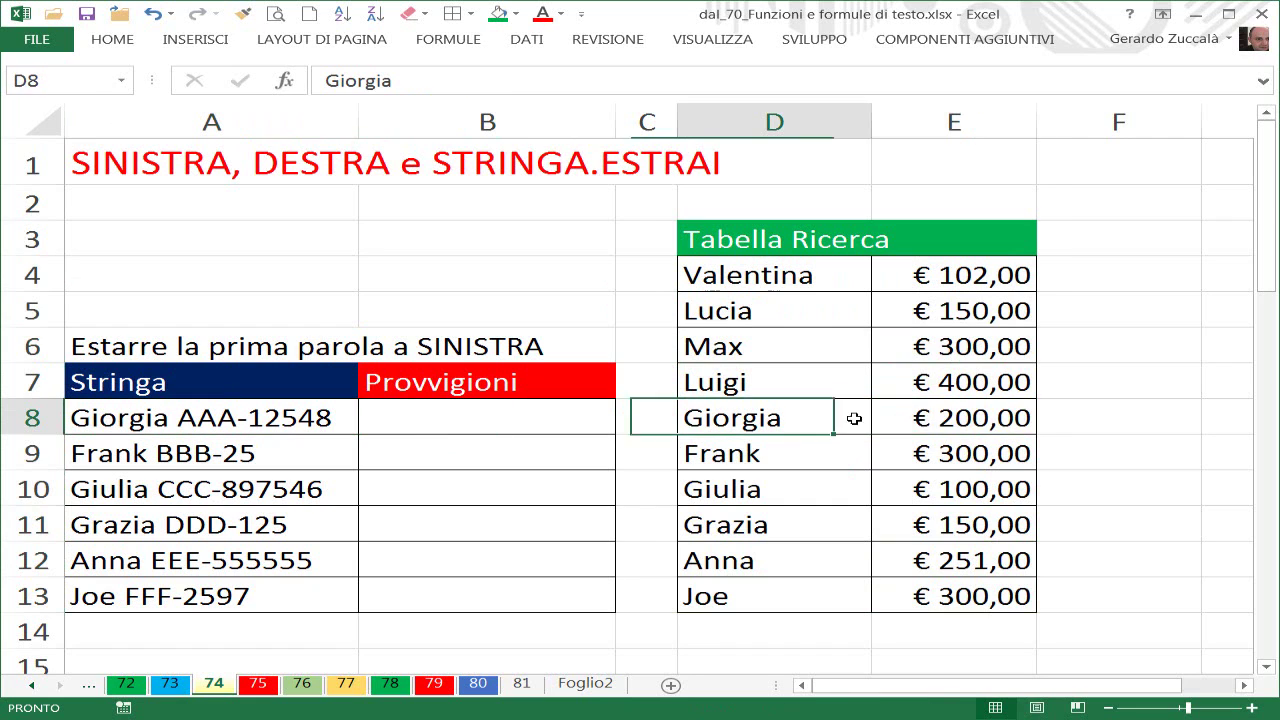
Step: Enter 200 in B8 so it shows € 200,00, then clear it again
click(461, 421)
text(2)
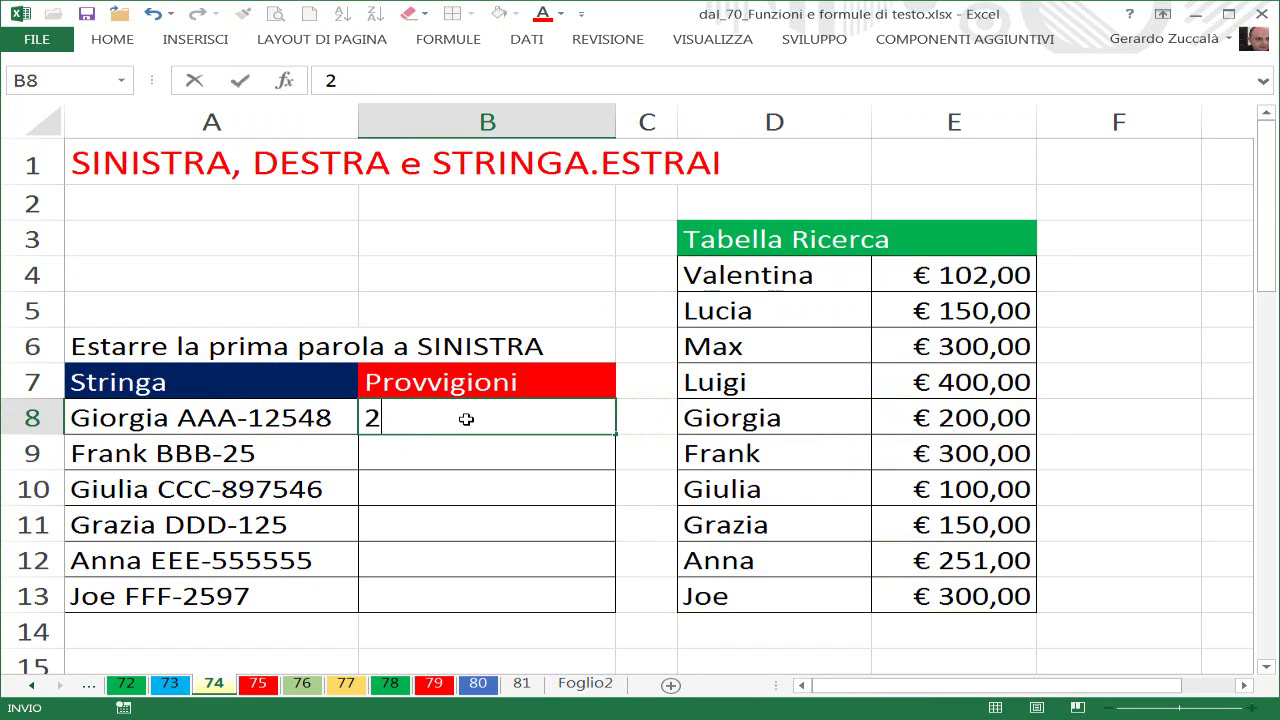
text(00)
key(Return)
click(466, 419)
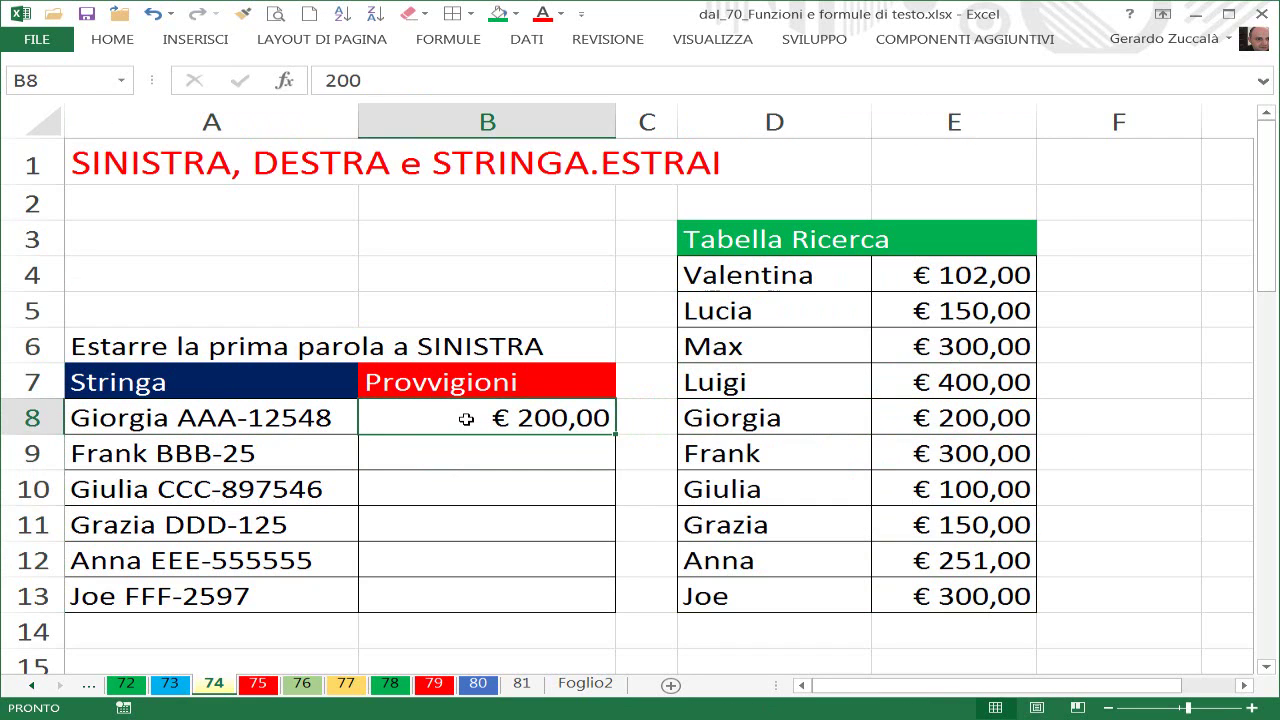
key(Delete)
Step: Start B8's formula as =SINISTRA(A8; with a trial count of 8, then remove the 8
text(=si)
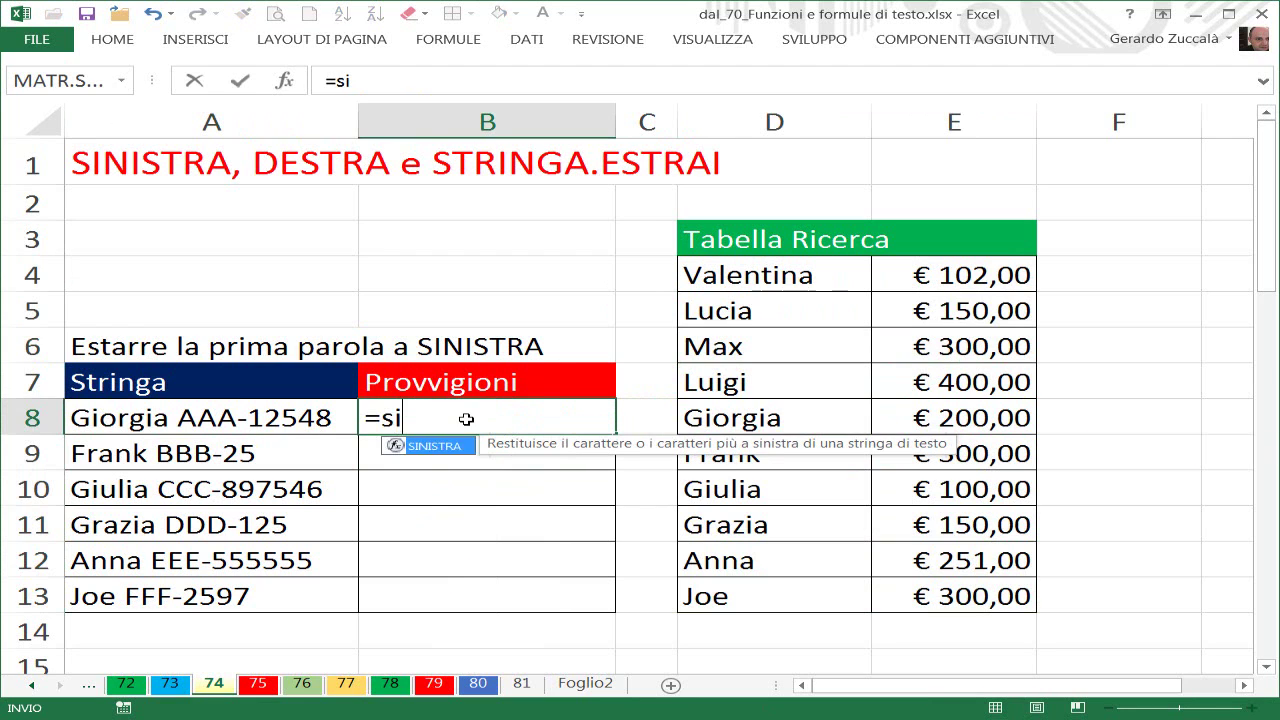
text(ni)
key(Tab)
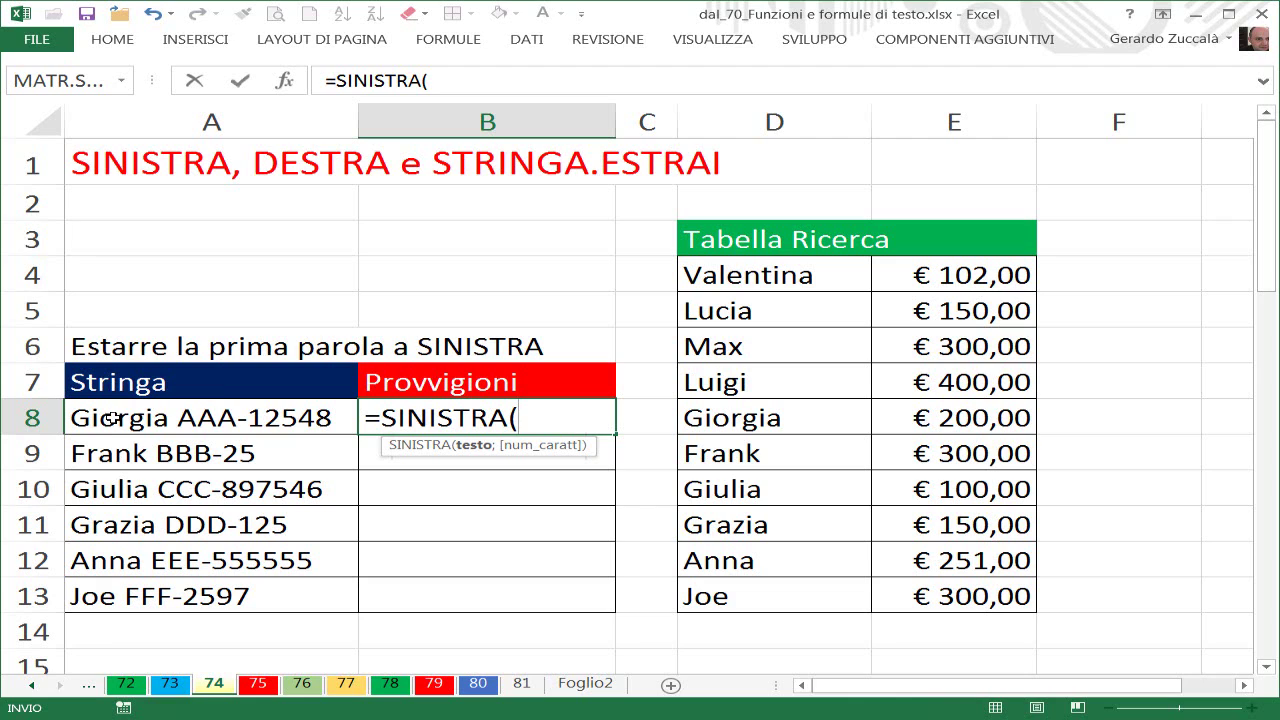
drag(588, 446, 592, 471)
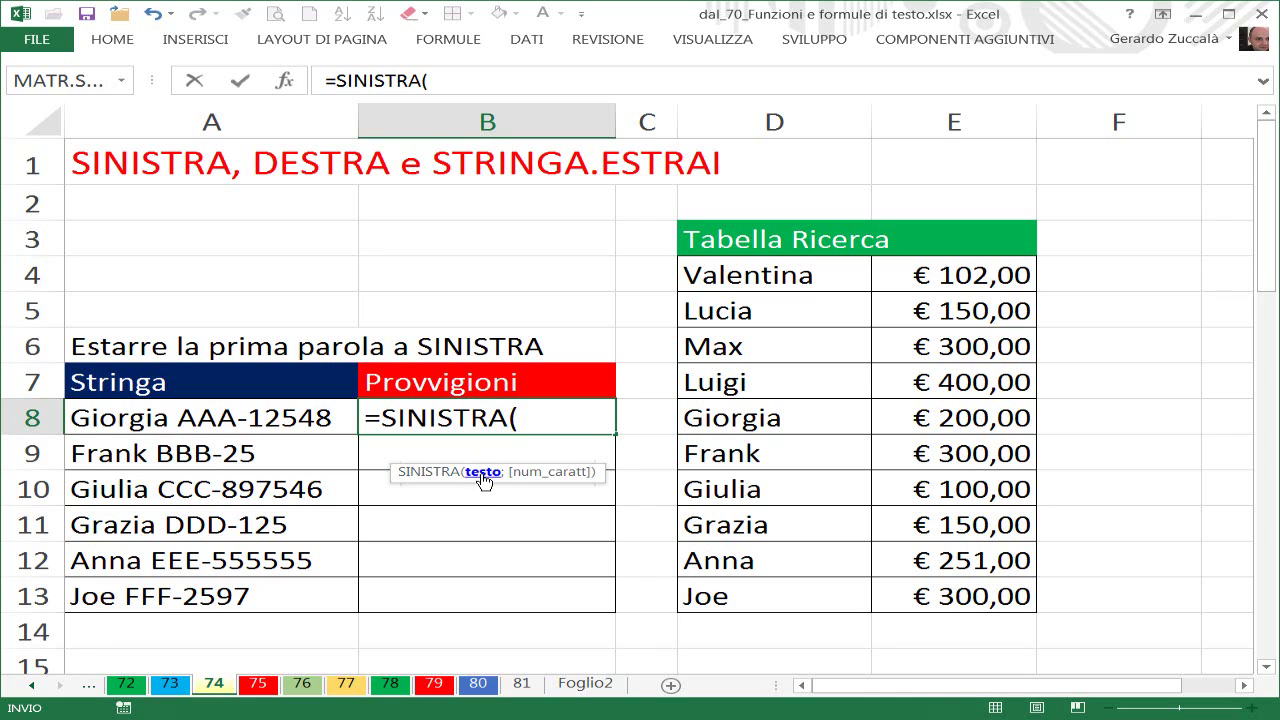
click(170, 420)
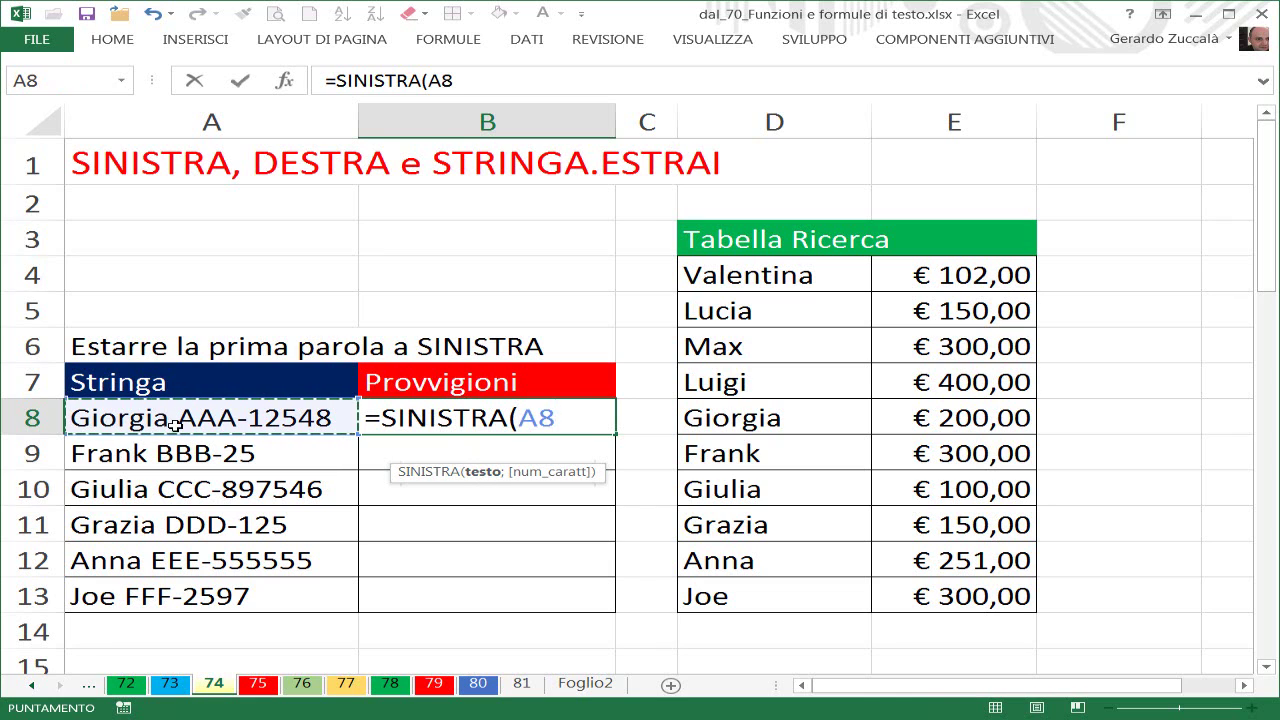
text(;)
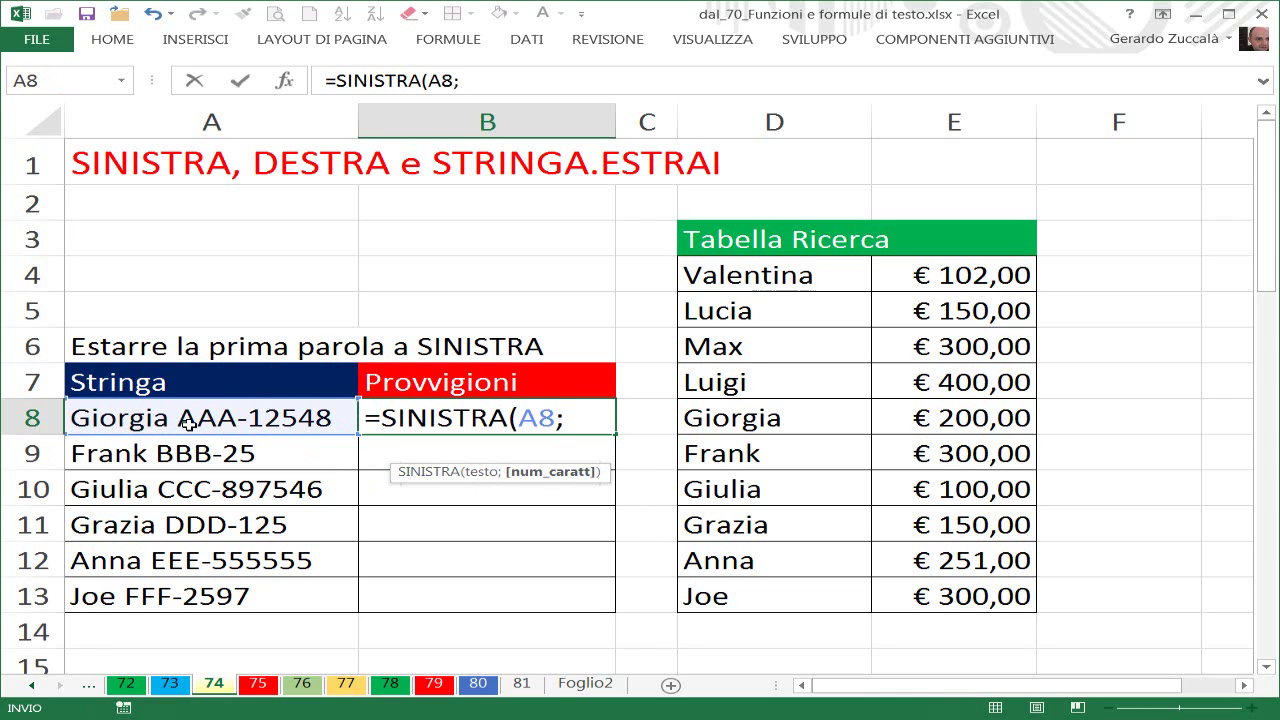
text(8)
key(BackSpace)
Step: Complete B8 as =SINISTRA(A8;TROVA(" ";A8)) so it displays Giorgia
text(tro)
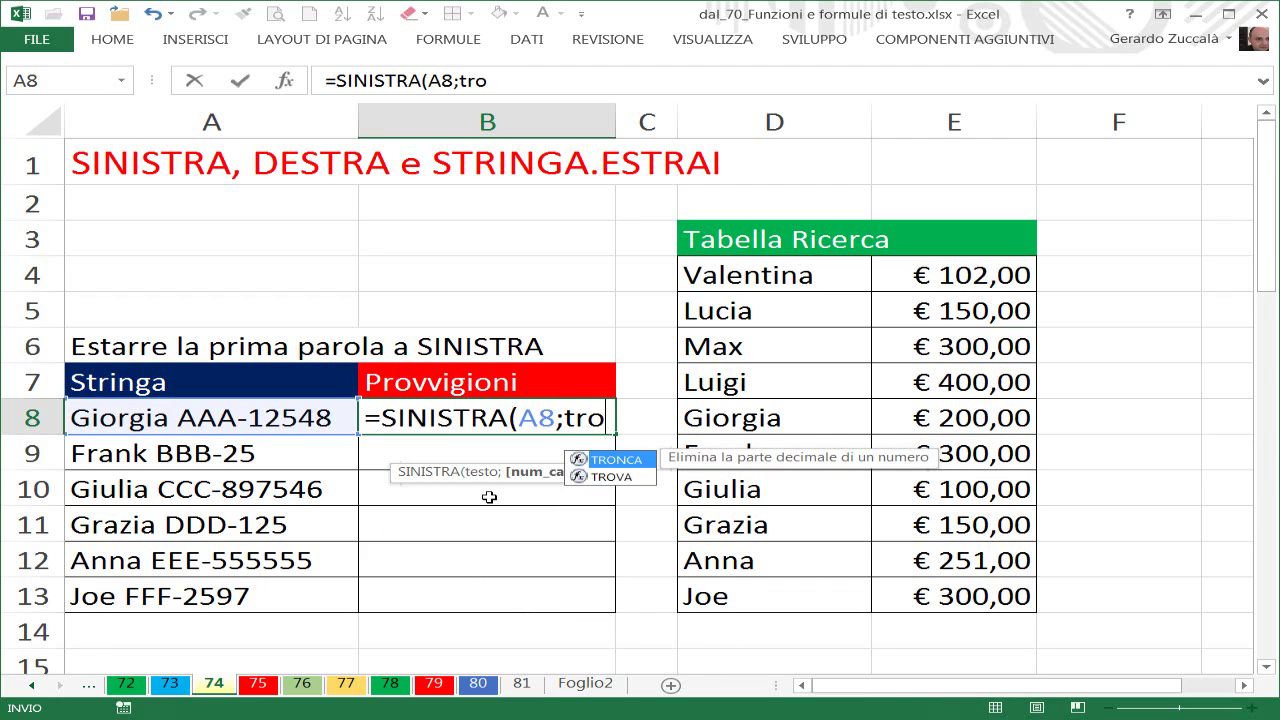
text(v)
key(Tab)
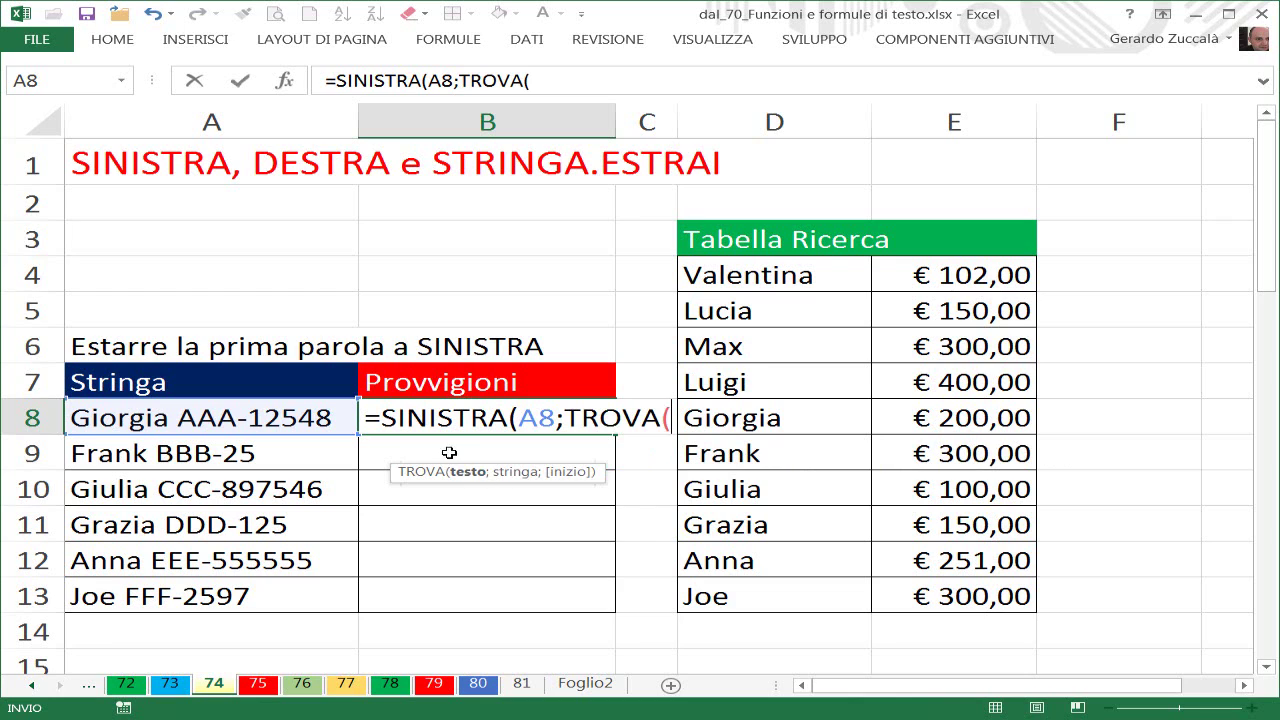
drag(586, 473, 628, 470)
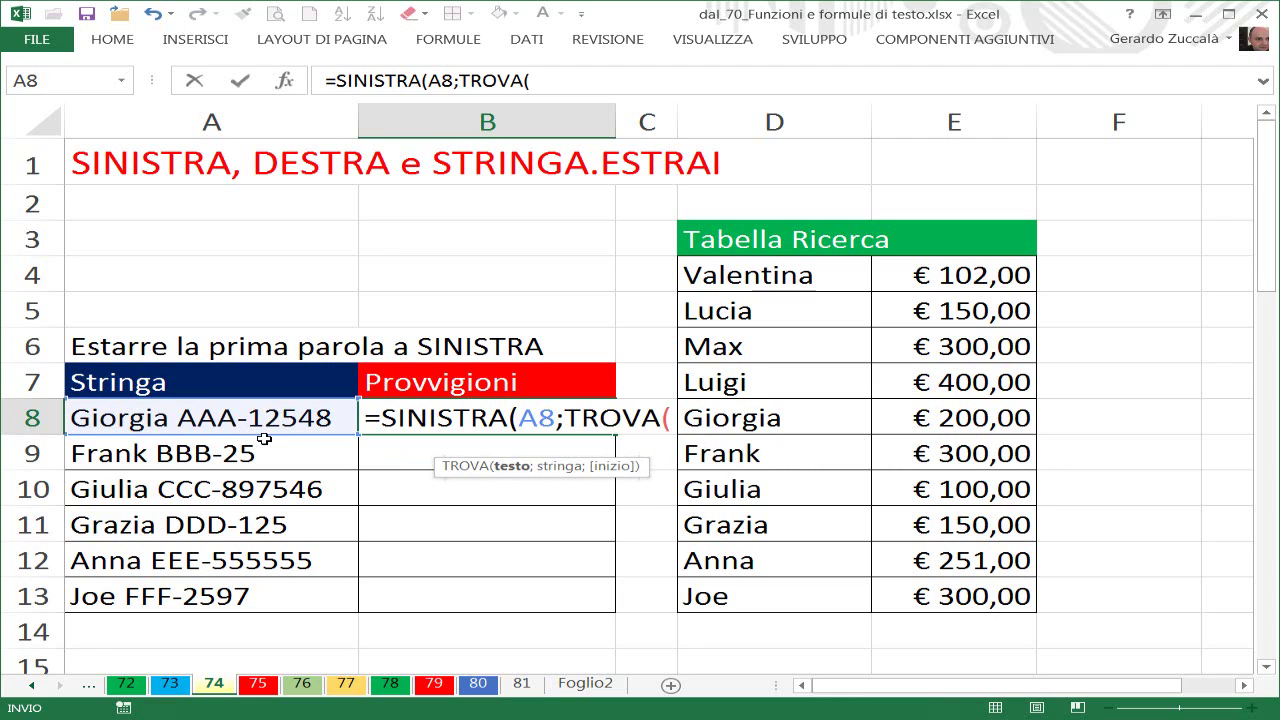
text(")
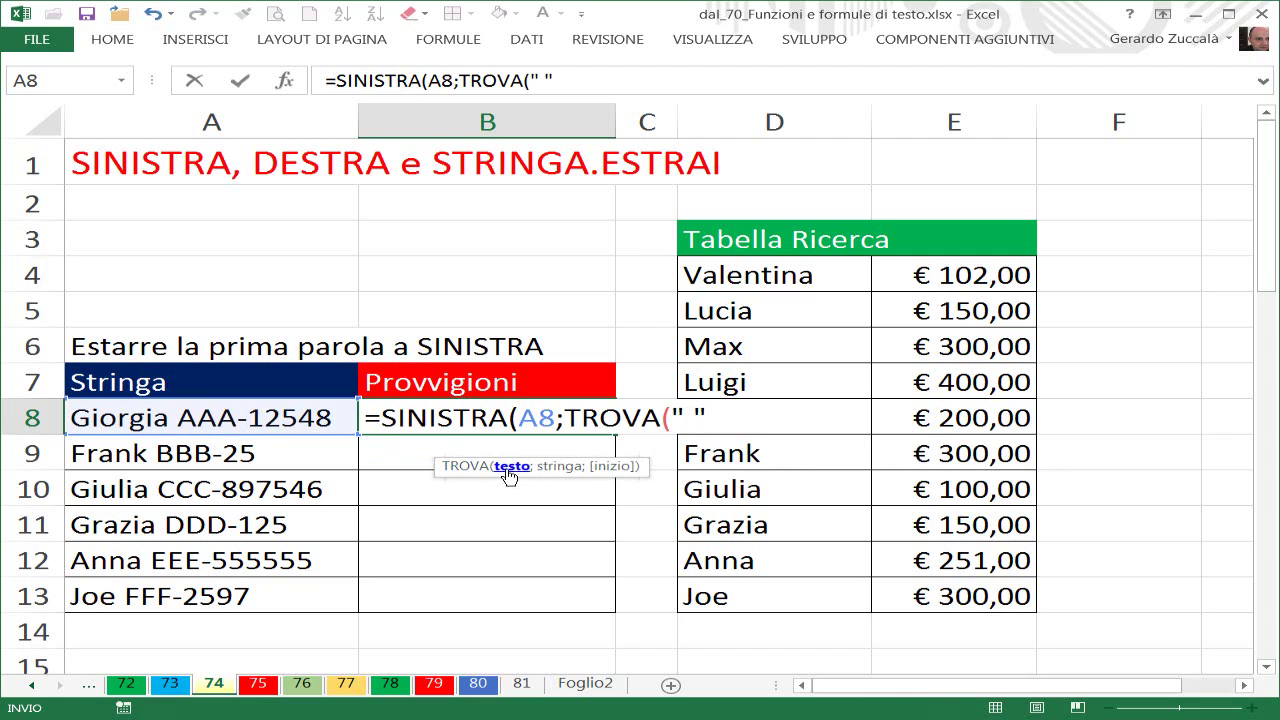
text(;)
click(233, 418)
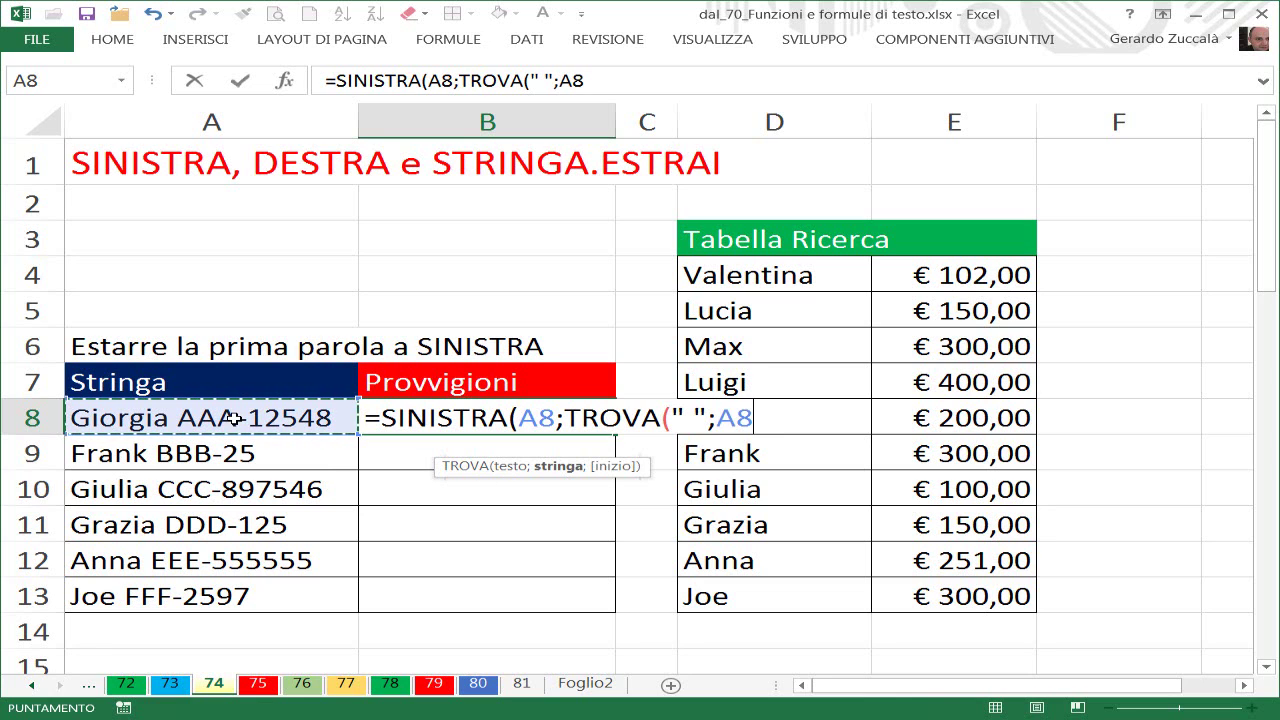
text())
drag(566, 420, 846, 425)
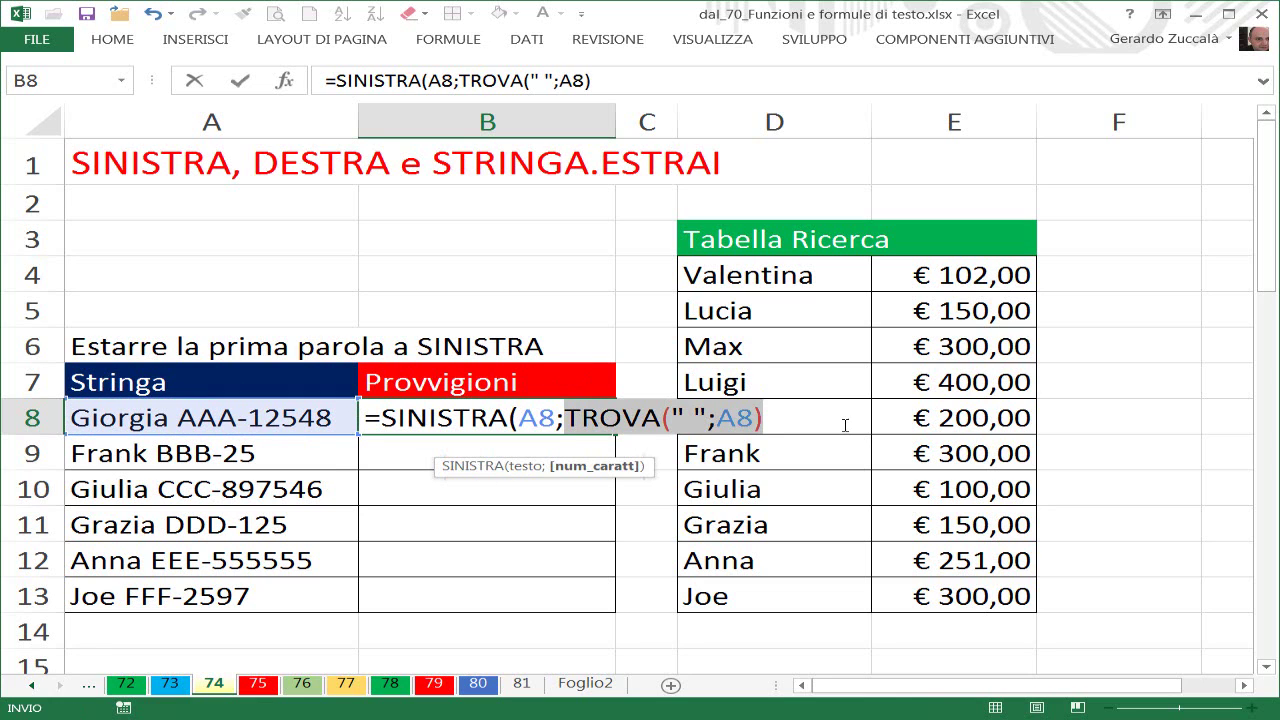
text(8)
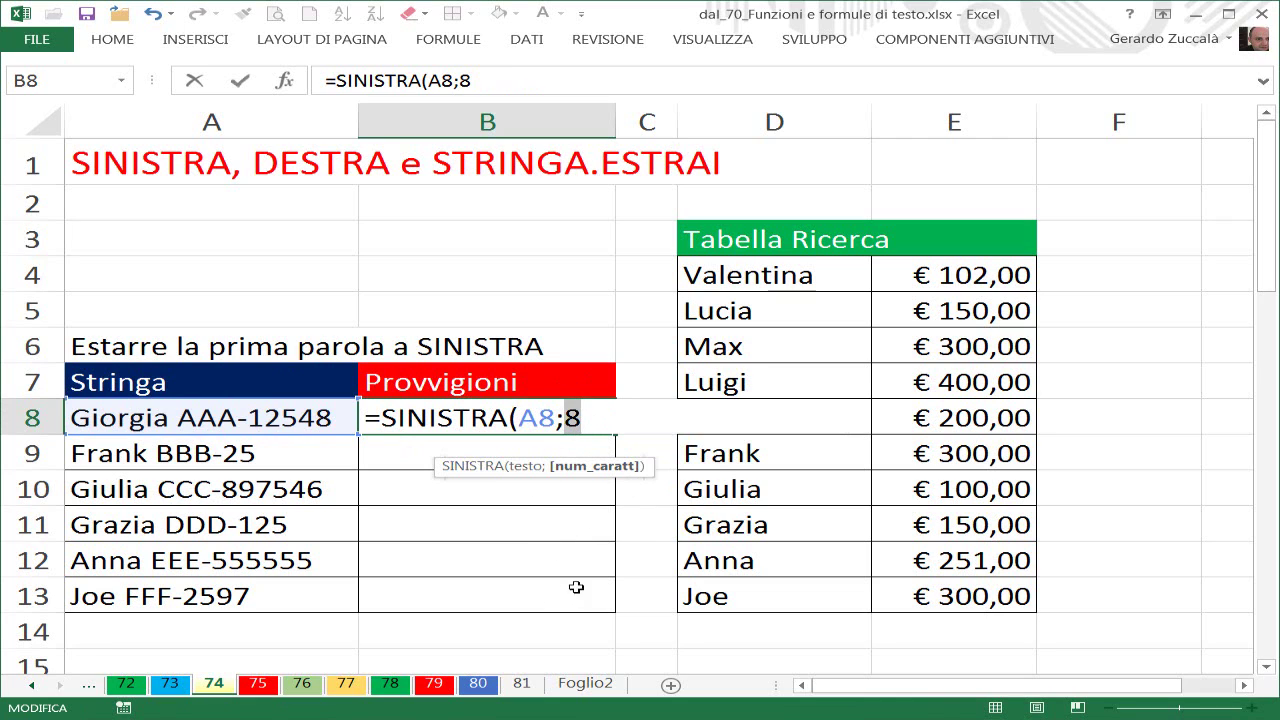
text(TROVA(" ";A8))
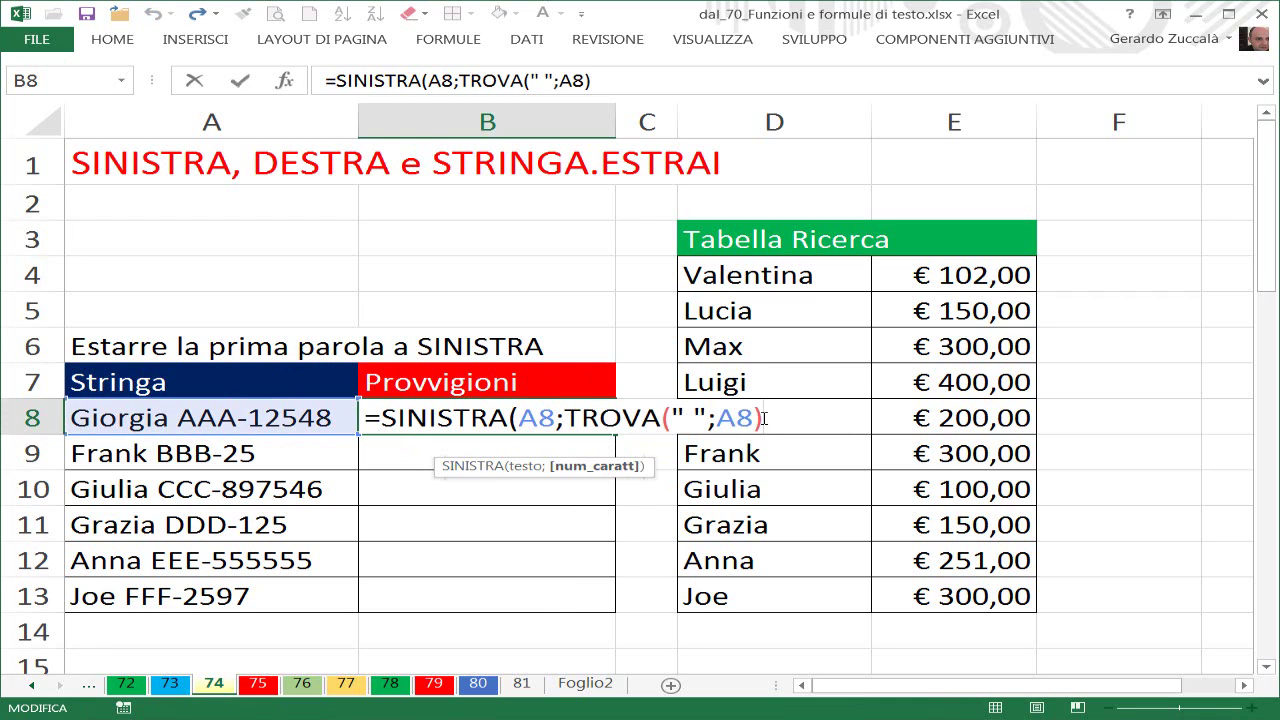
text())
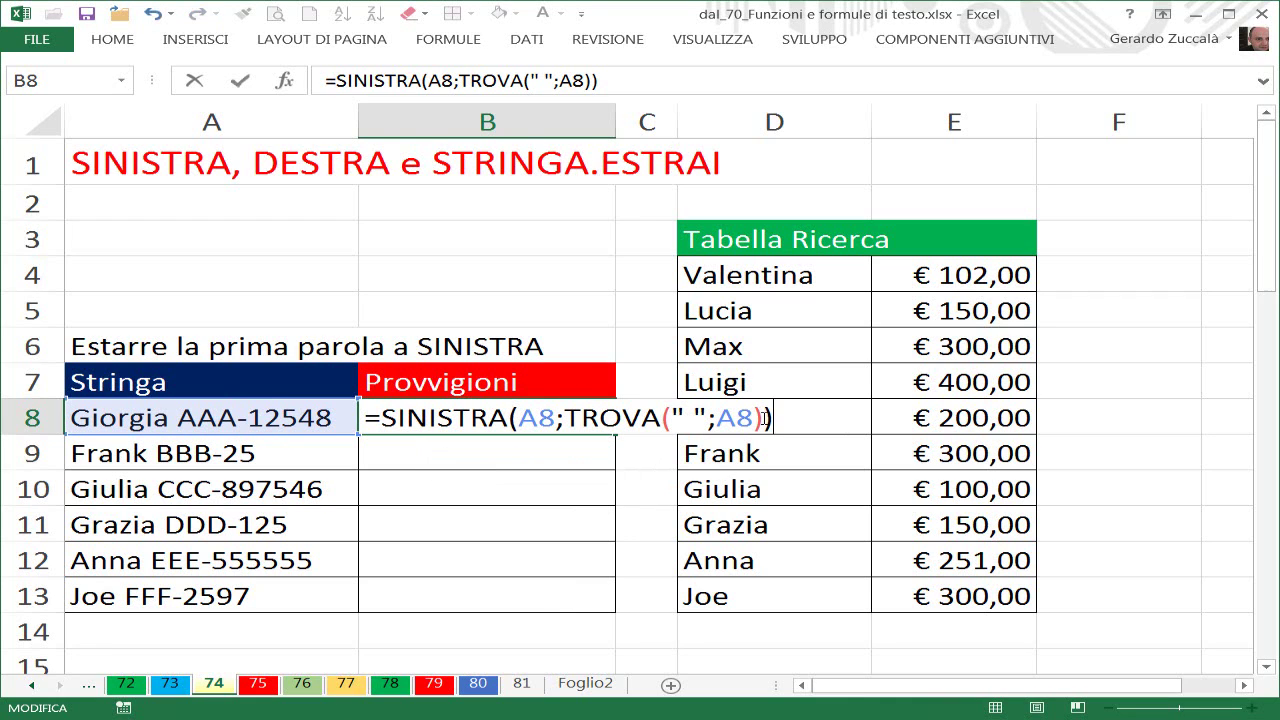
key(ctrl+Return)
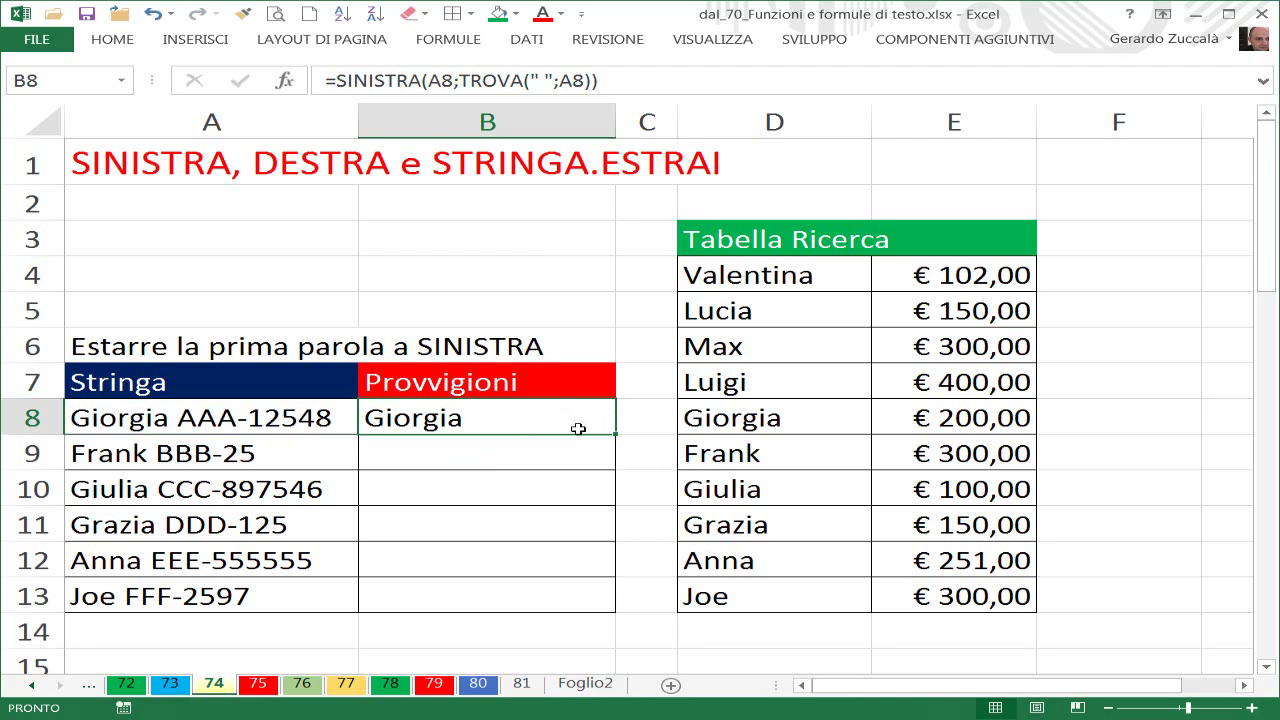
Step: Fill the first-word formula down to B13, giving Frank, Giulia, Grazia, Anna and Joe
double_click(613, 435)
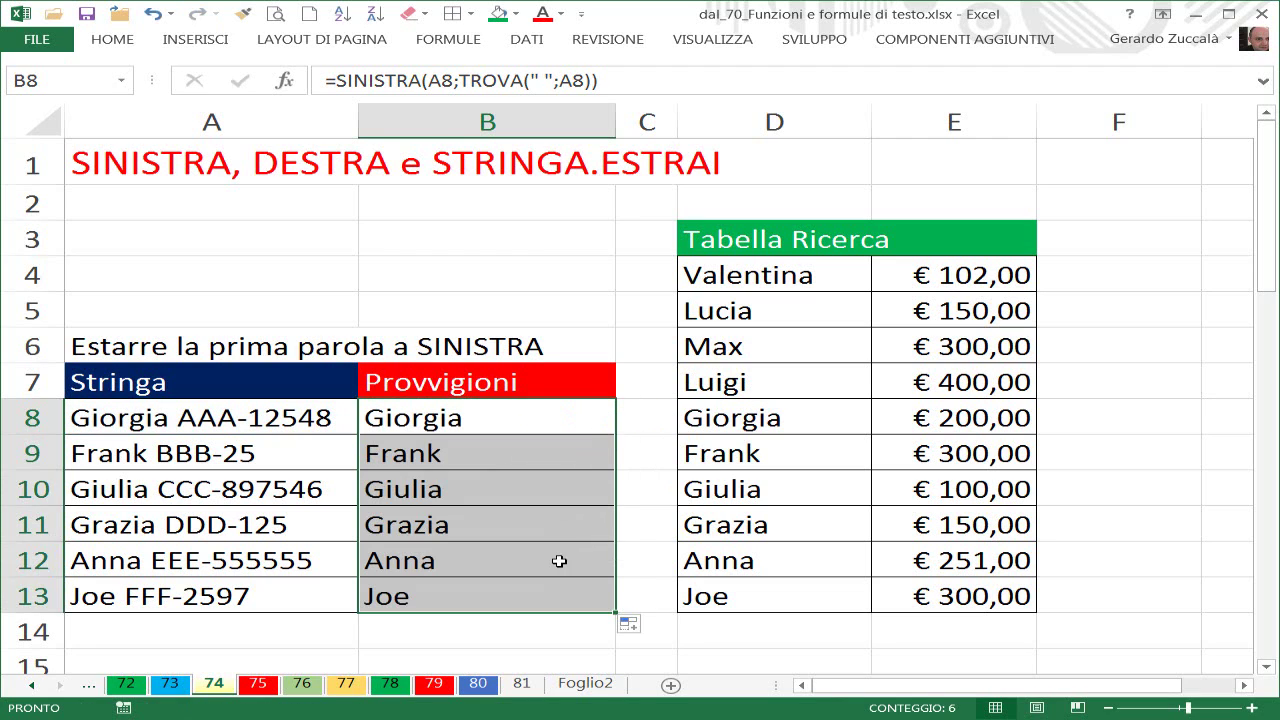
click(480, 635)
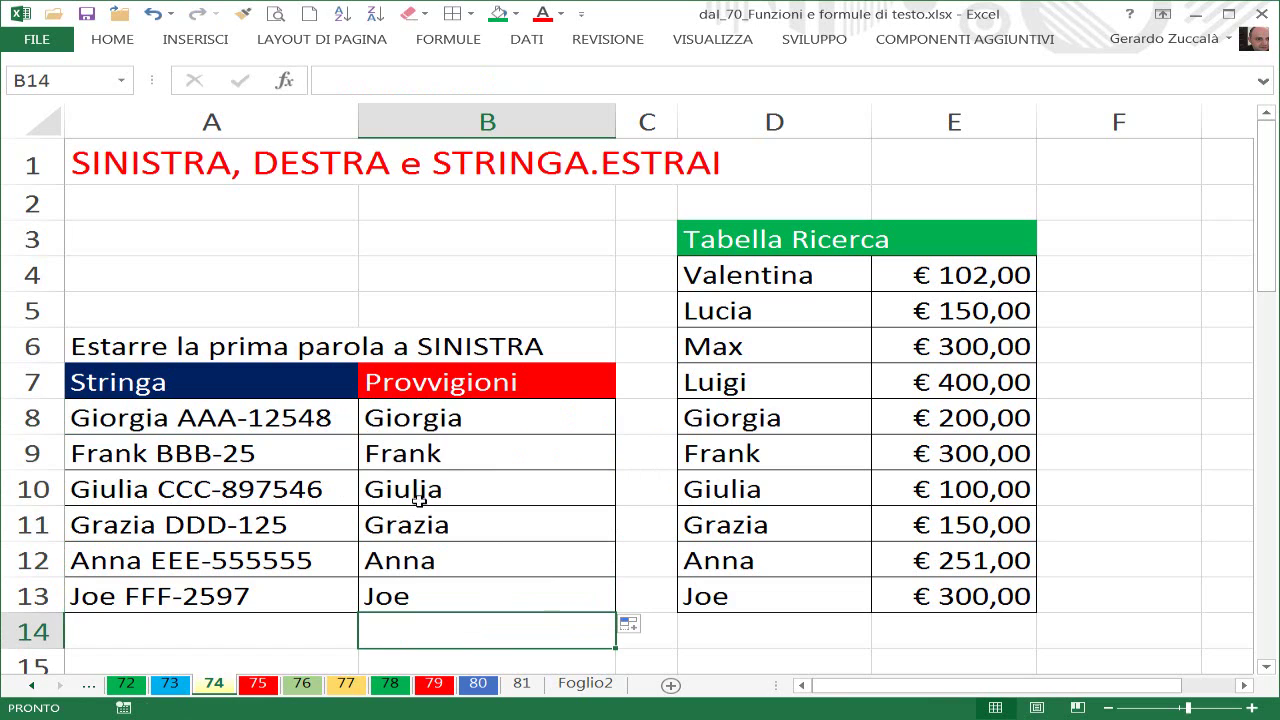
click(525, 40)
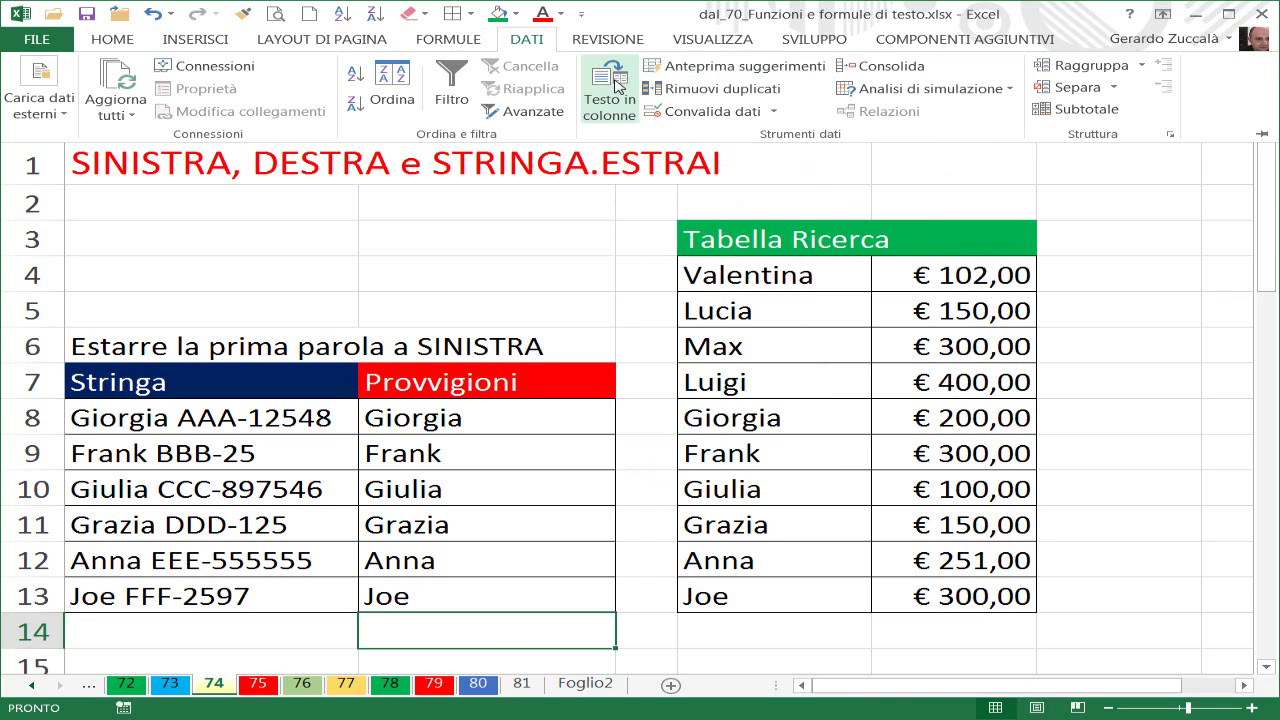
Step: Leave the Data tools and put B8's =SINISTRA(A8;TROVA(" ";A8)) formula into edit mode
click(707, 65)
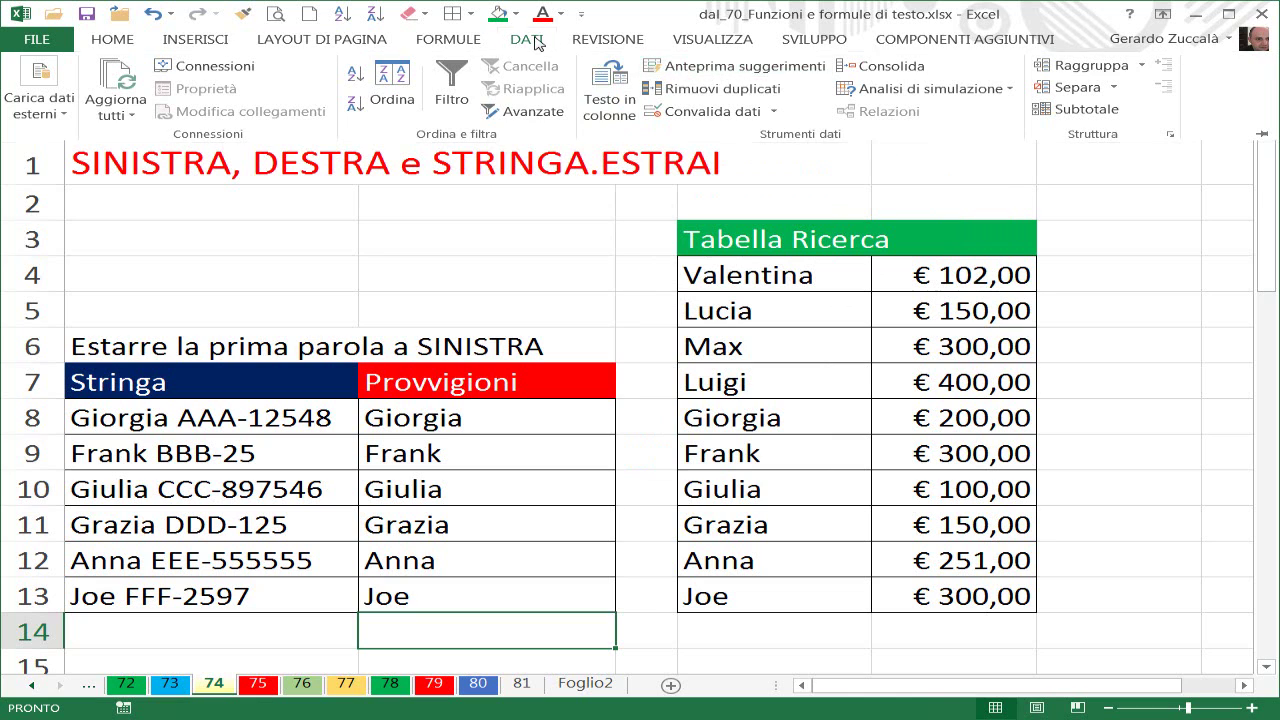
click(488, 420)
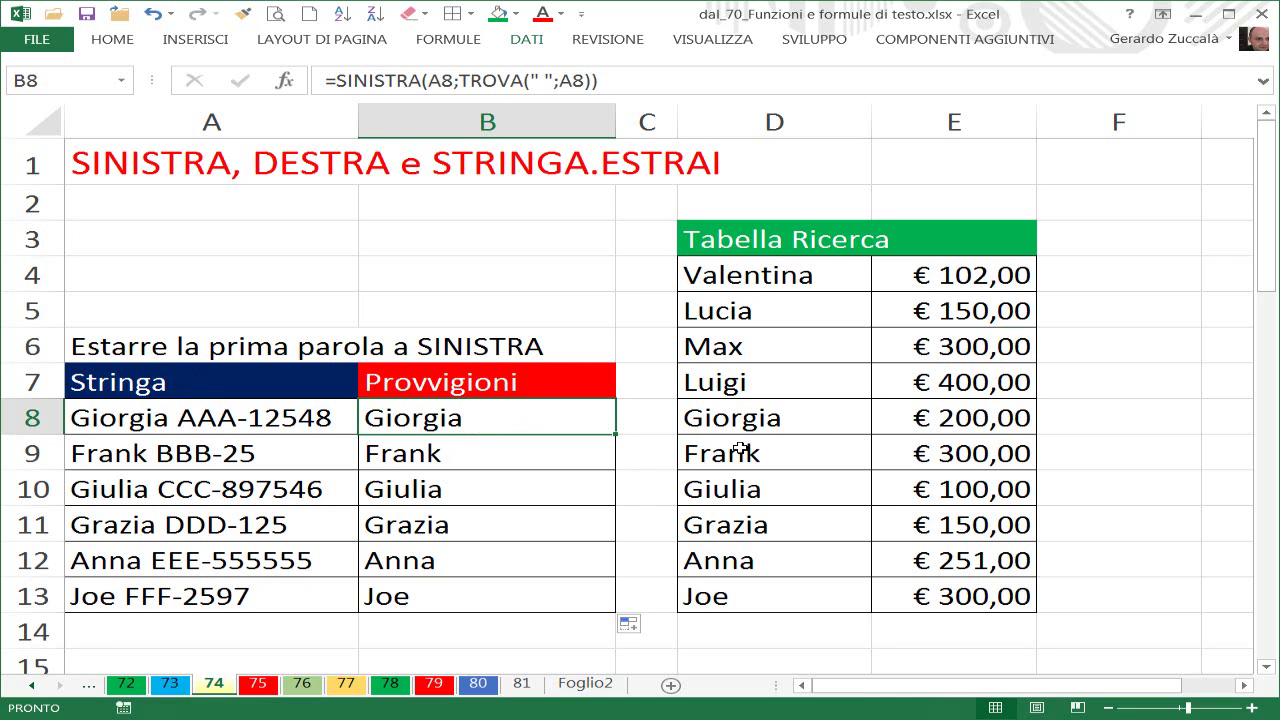
click(526, 39)
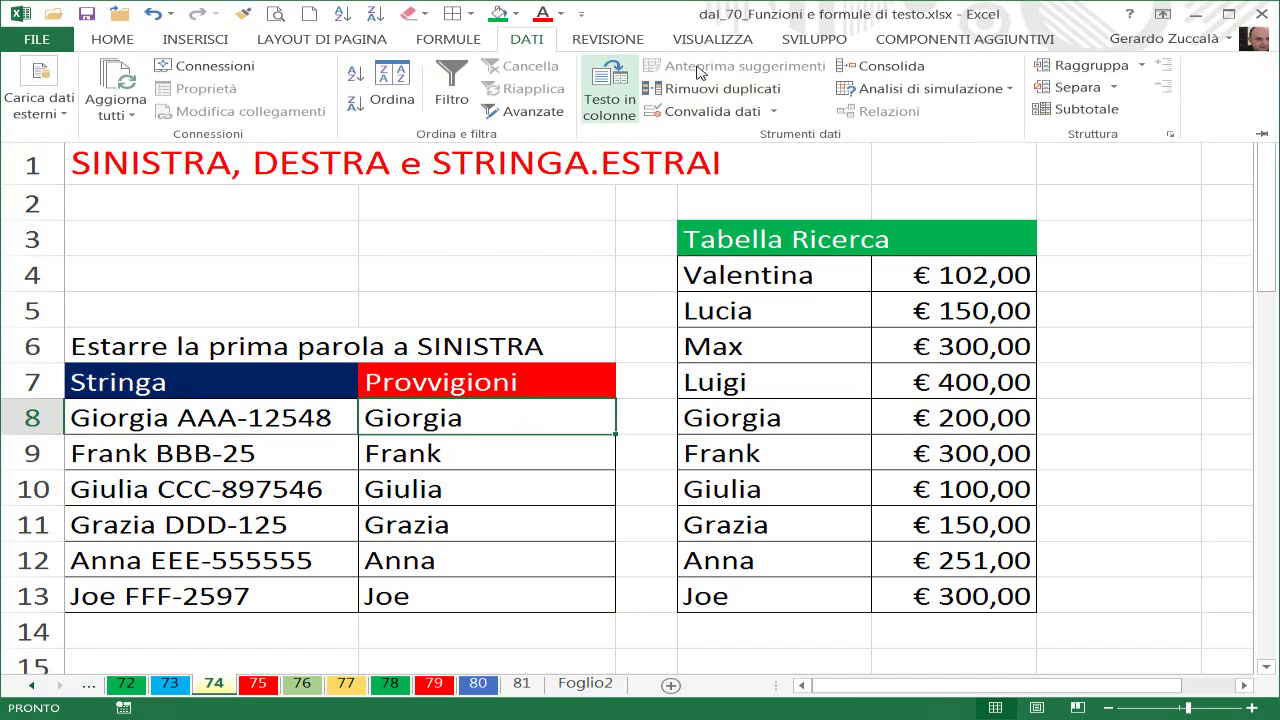
click(452, 418)
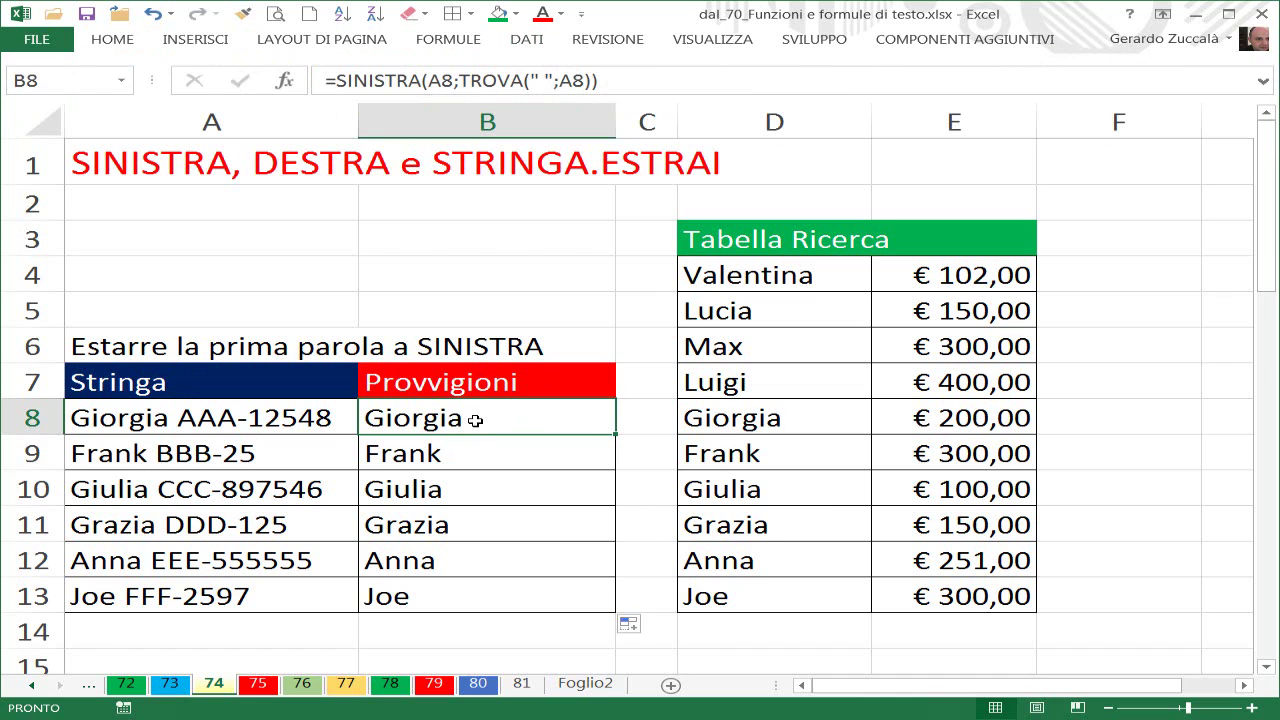
double_click(471, 418)
click(406, 418)
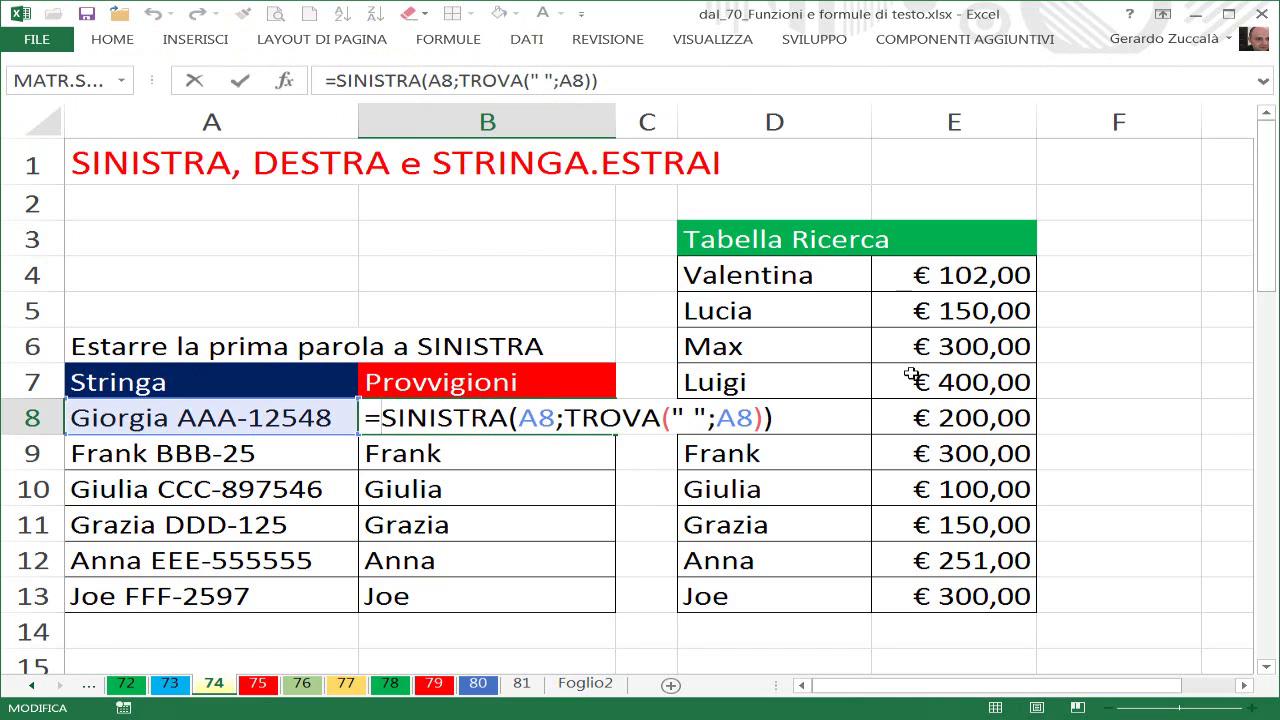
Step: Wrap B8's first-word expression in CERCA.VERT, previewing the lookup value with F9
key(shift+End)
click(388, 417)
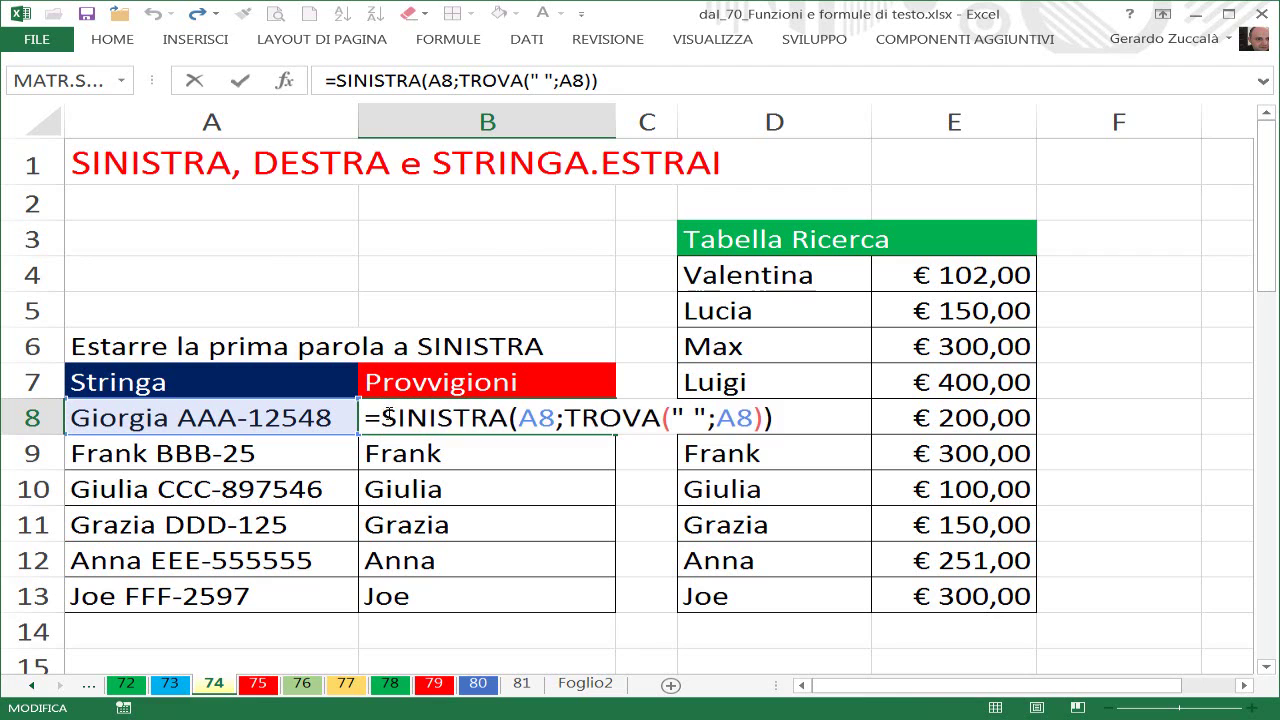
text(cer)
key(Down)
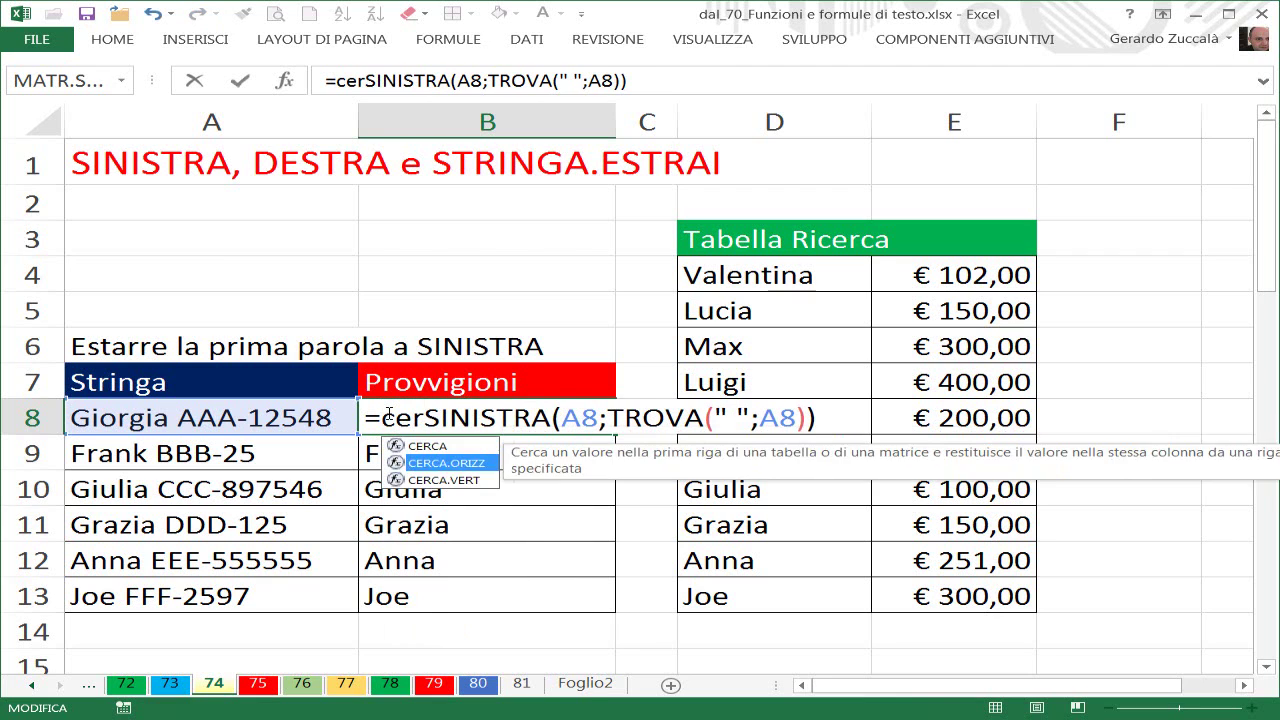
key(Down)
key(Tab)
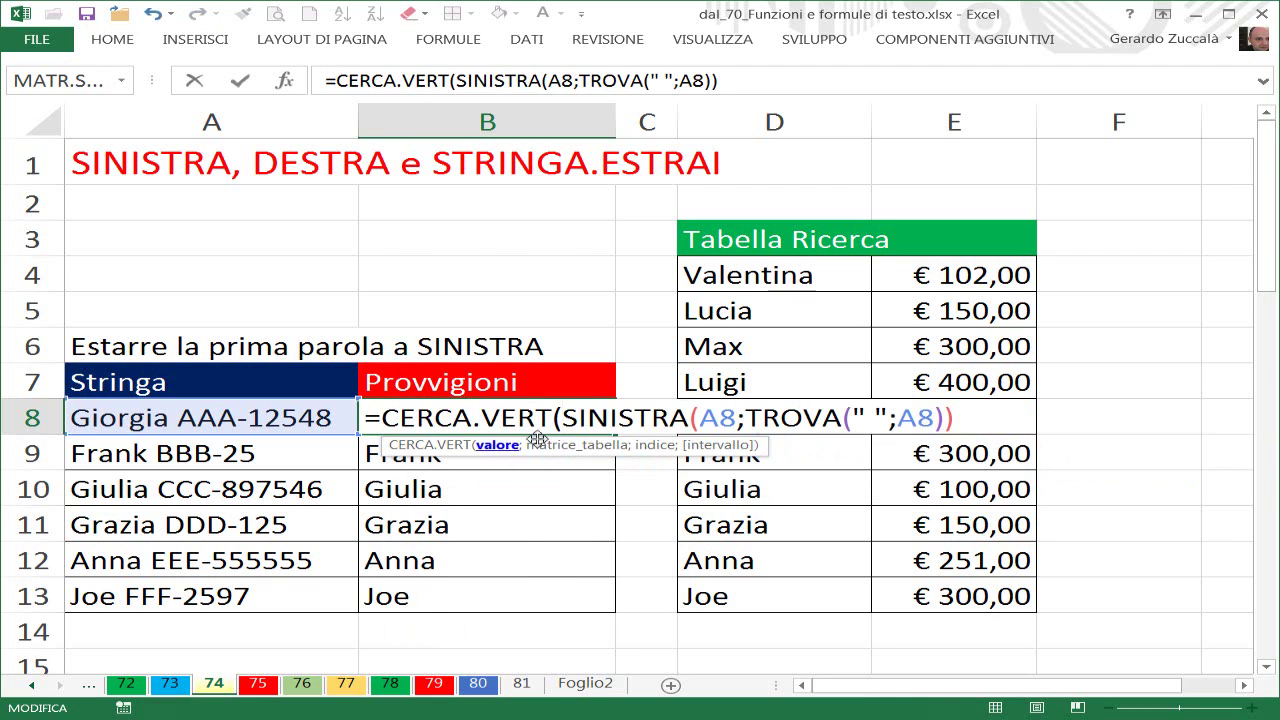
drag(760, 457, 770, 504)
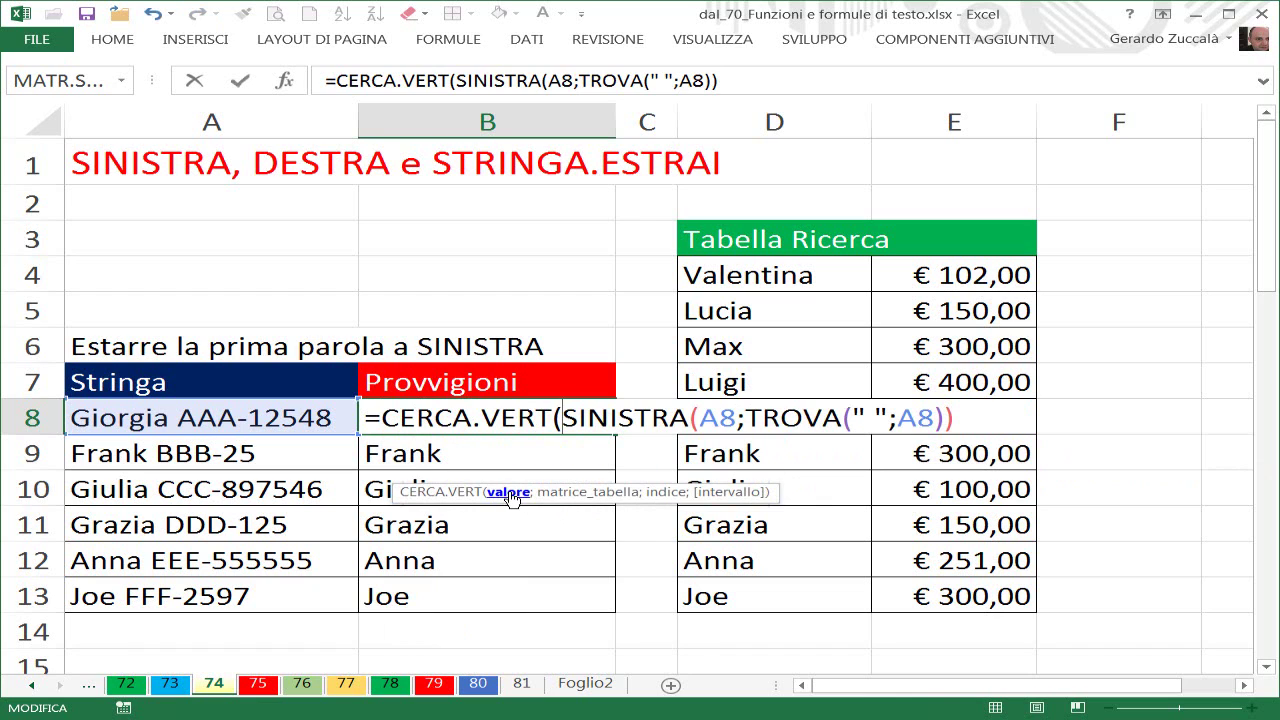
key(shift+End)
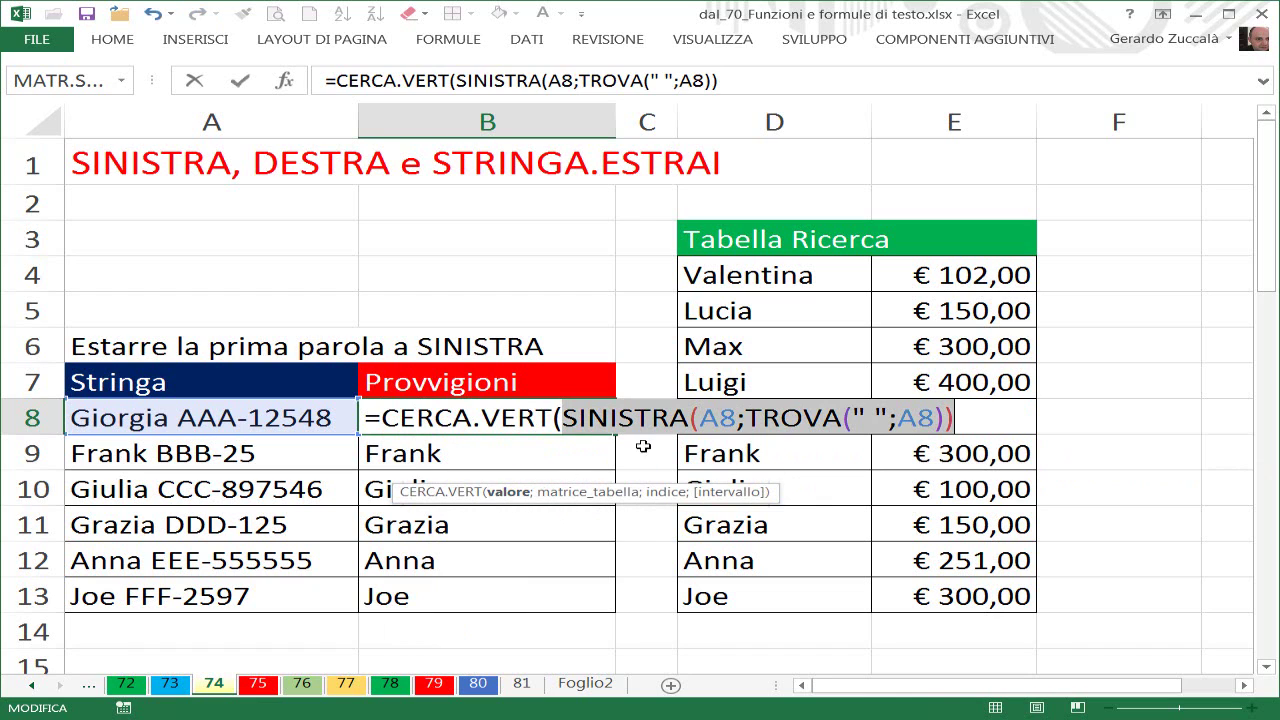
key(F9)
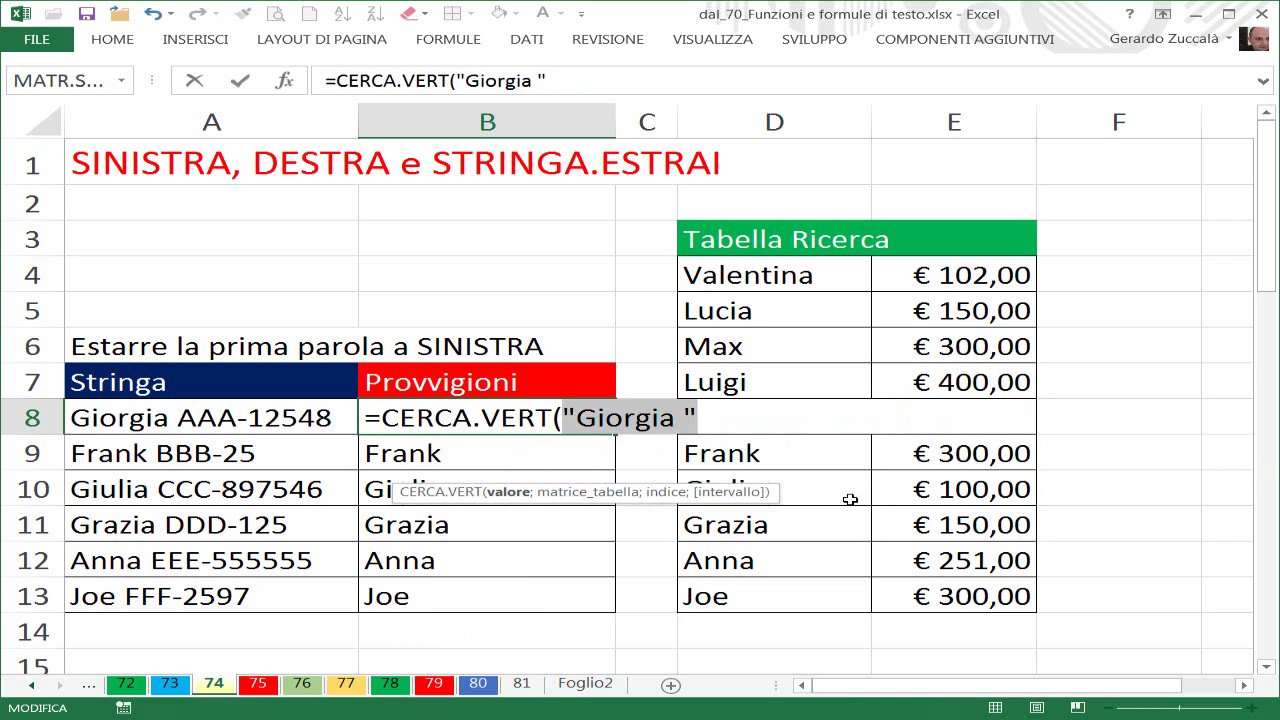
key(ctrl+z)
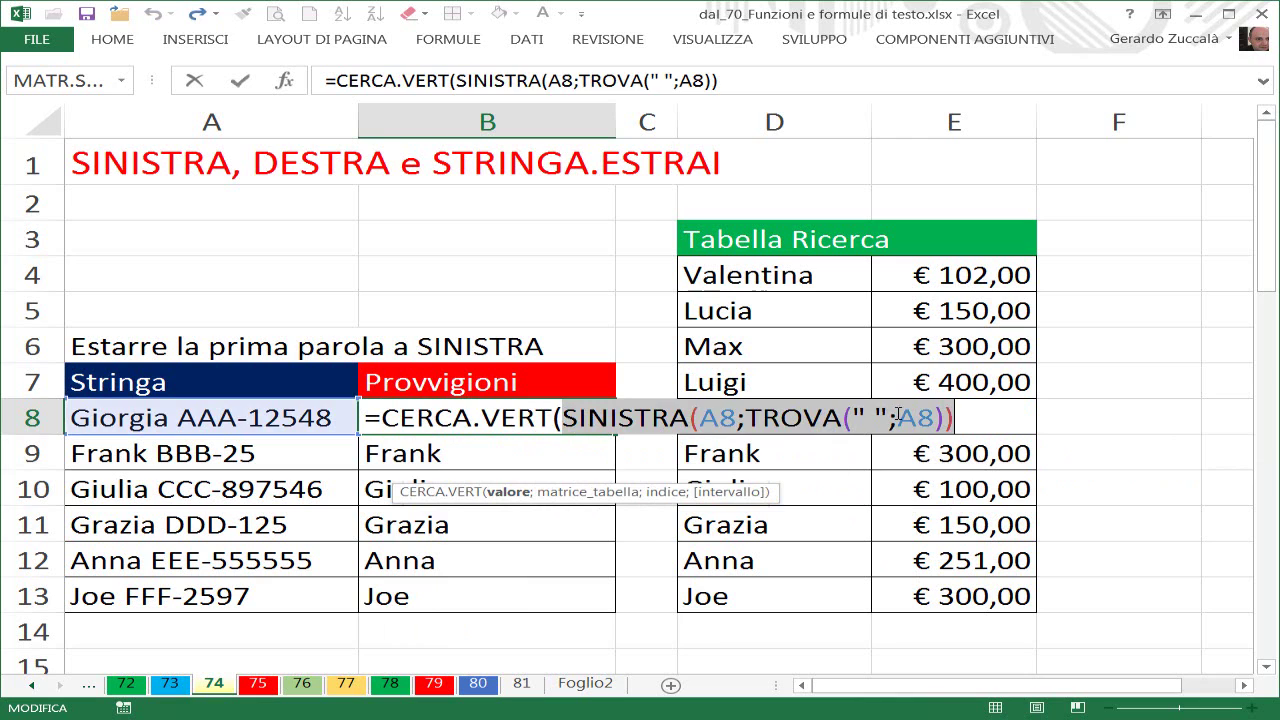
Step: Finish the lookup with absolute range $D$4:$E$13, column 2 and exact match (0)
click(966, 419)
text(;)
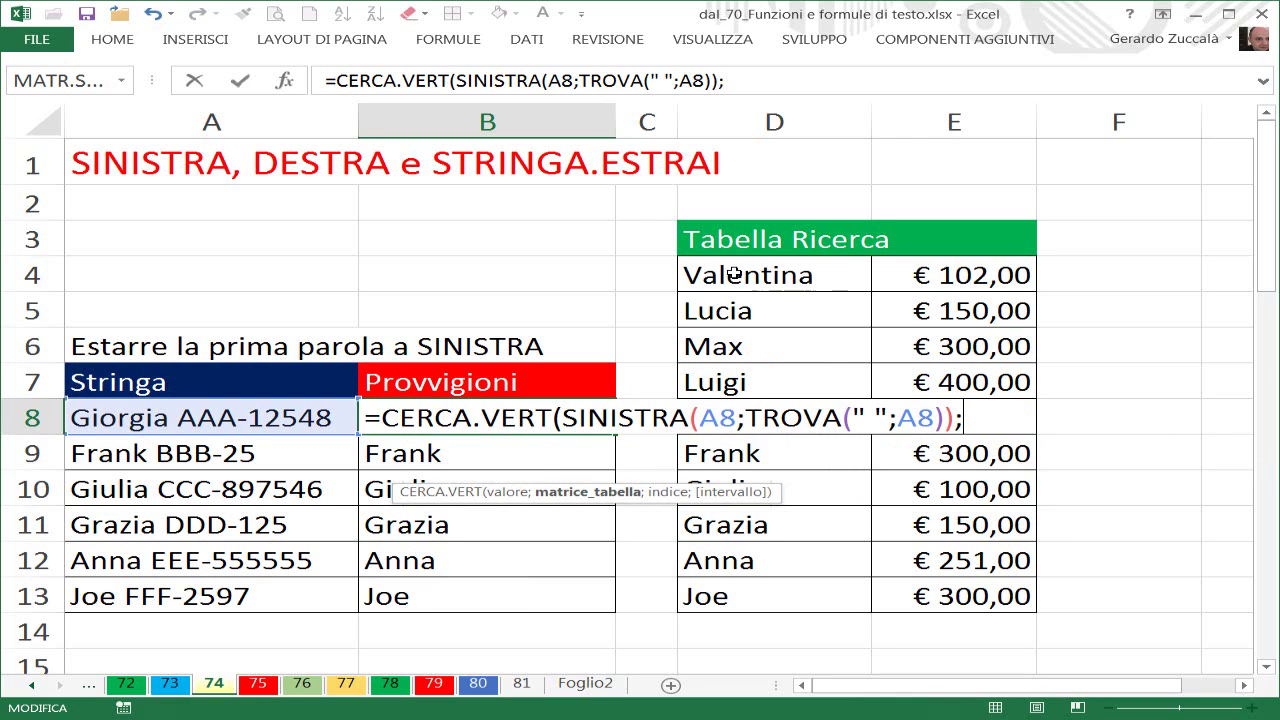
mouse_move(730, 278)
mouse_down()
mouse_move(967, 480)
mouse_move(973, 597)
mouse_up()
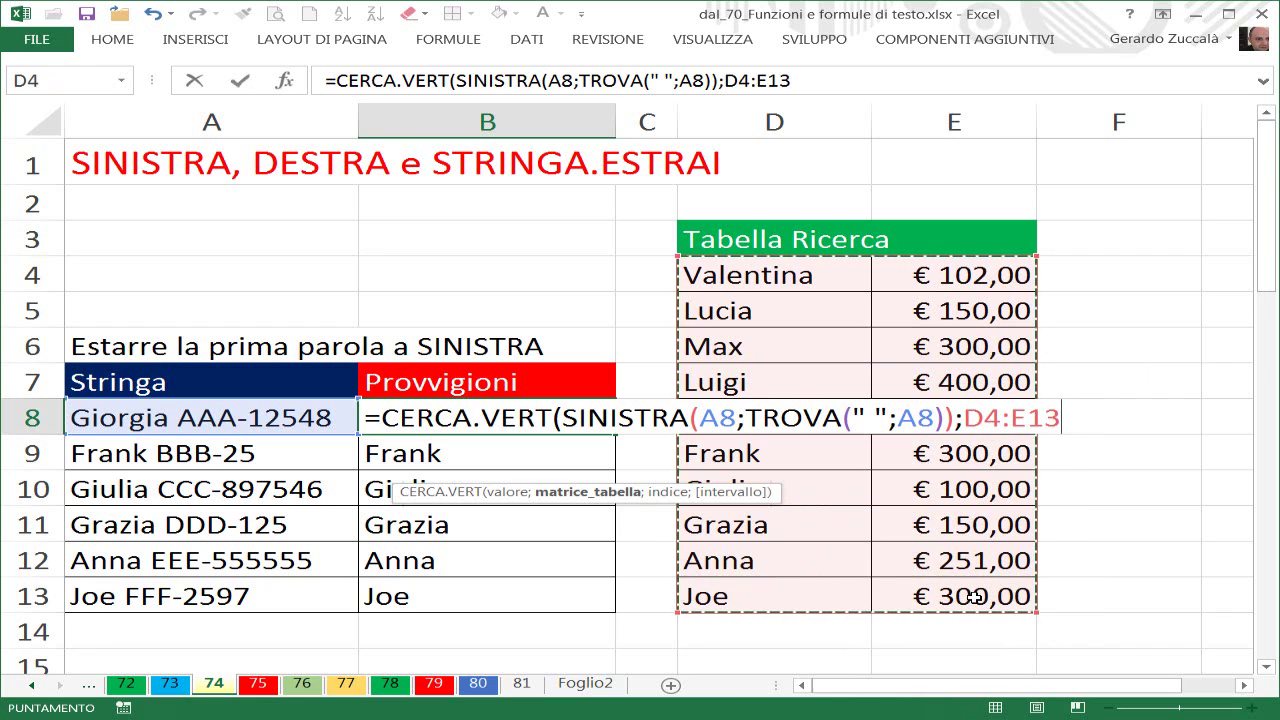
key(F4)
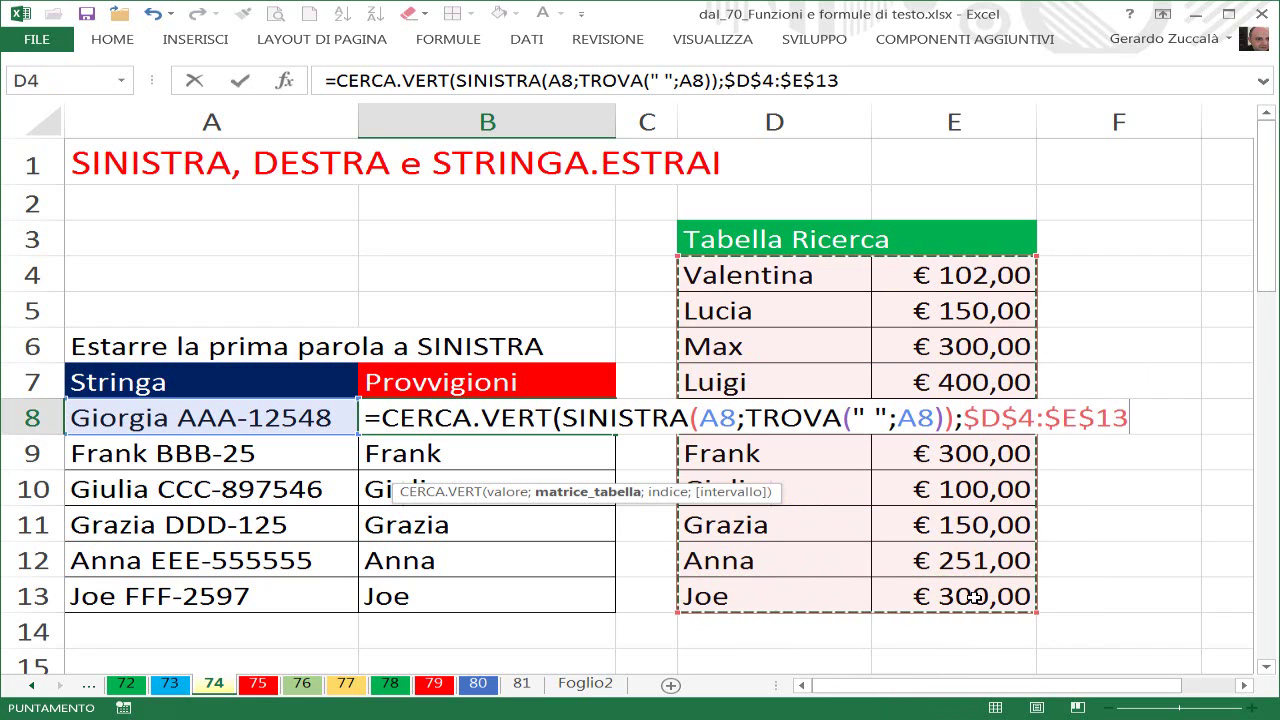
text(;)
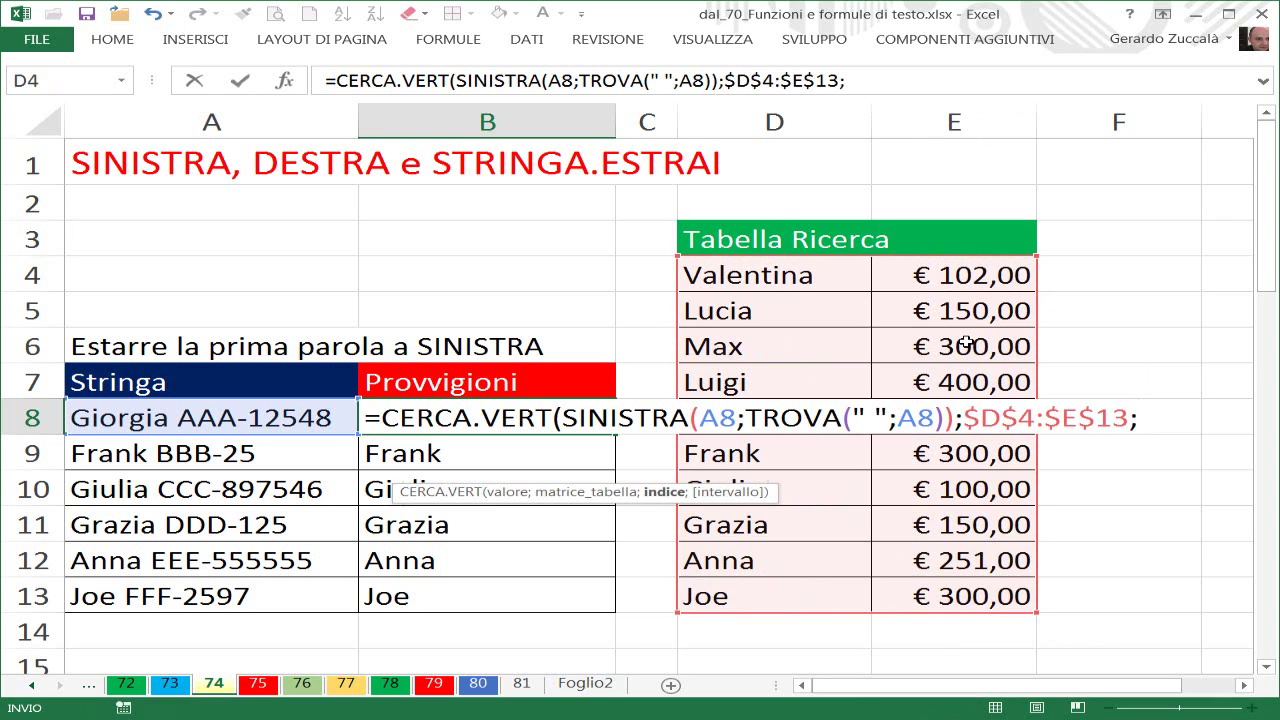
text(2;)
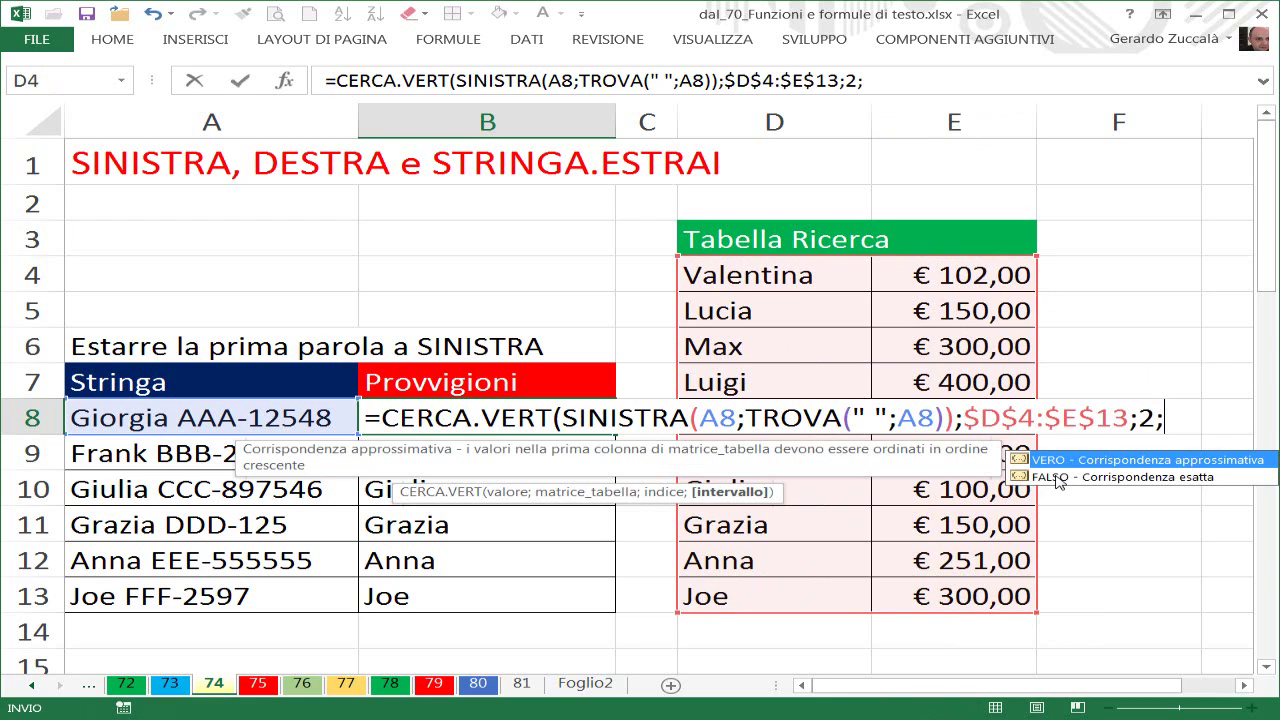
text(0))
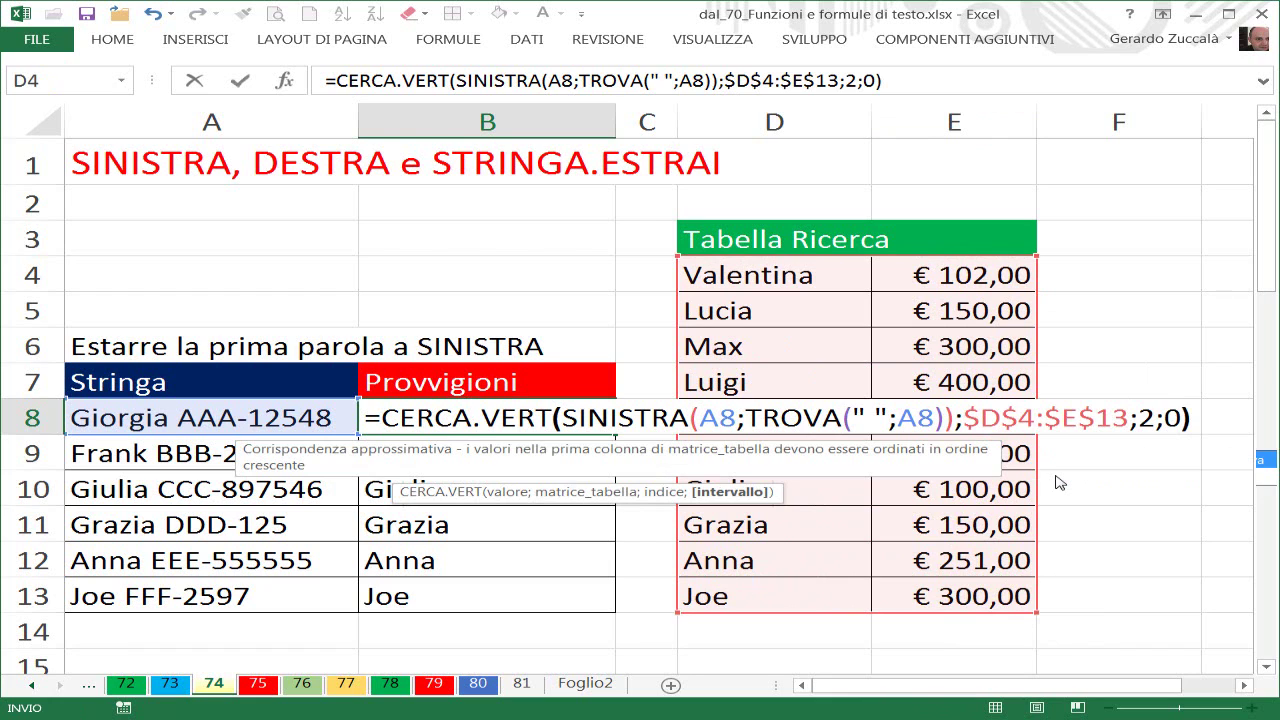
key(ctrl+Return)
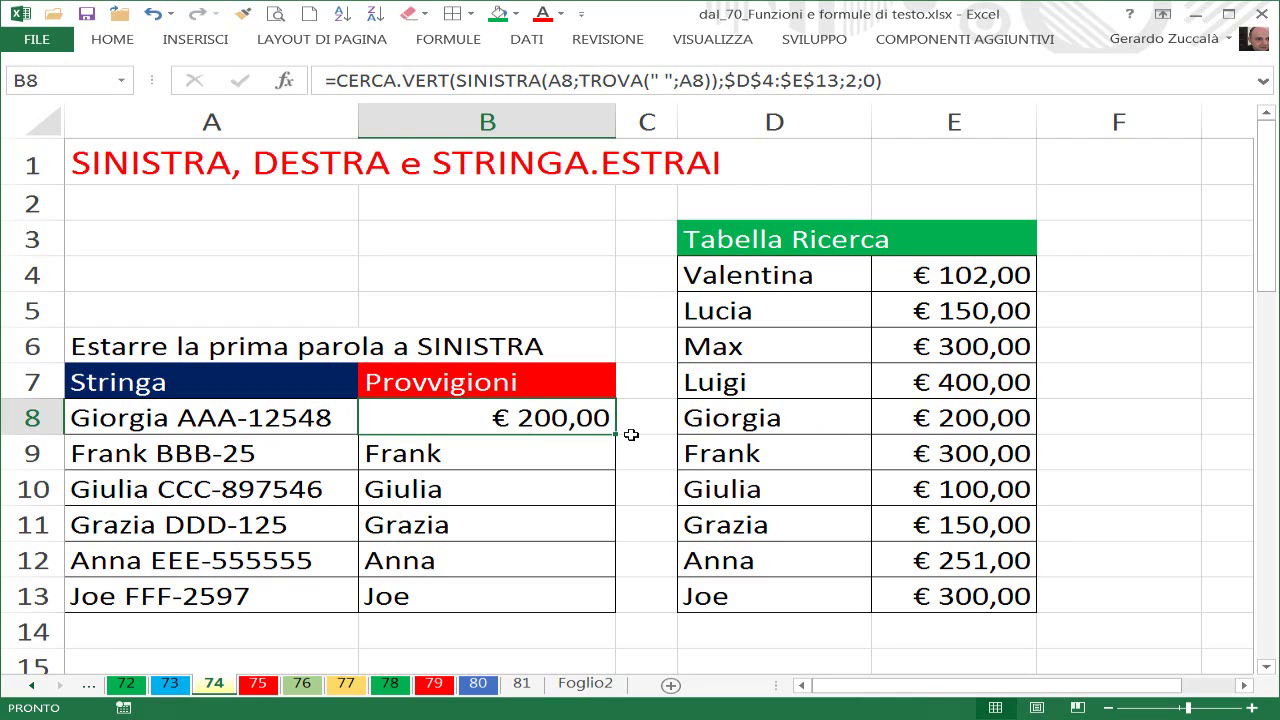
Step: Copy the CERCA.VERT formula to B13, returning € 300,00, € 100,00, € 150,00, € 251,00 and € 300,00
drag(613, 433, 613, 610)
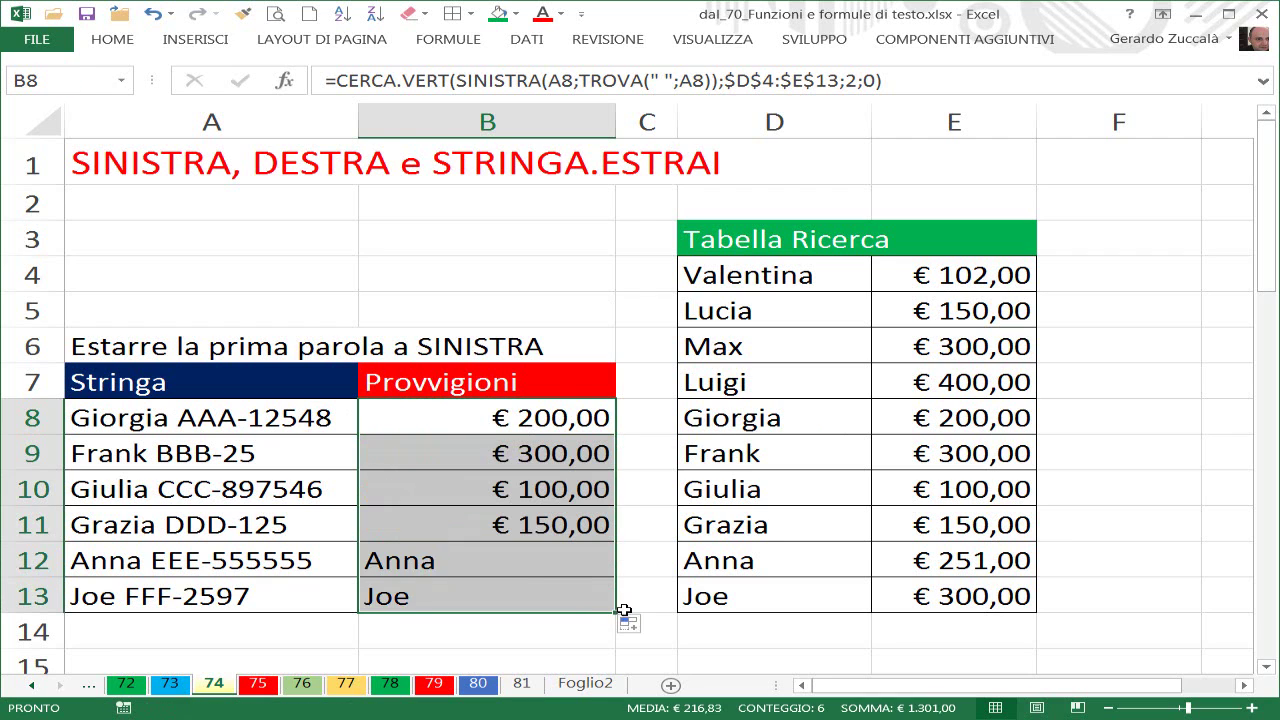
double_click(543, 597)
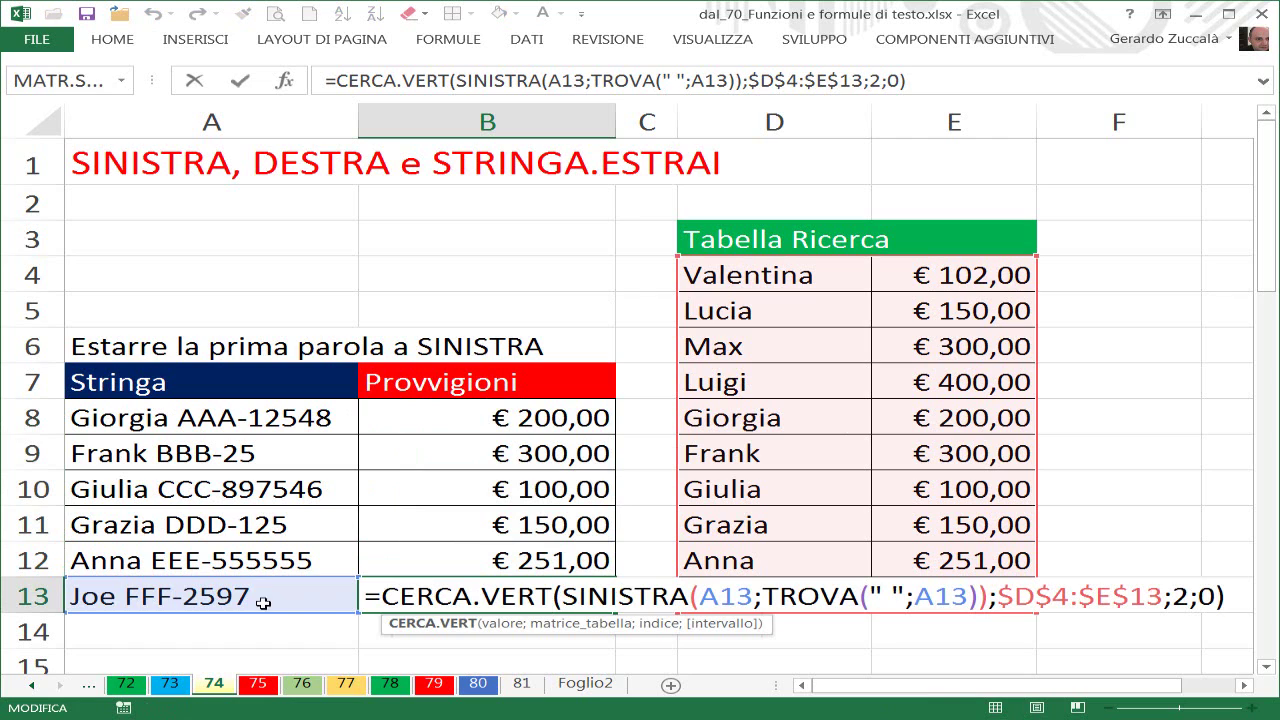
key(Escape)
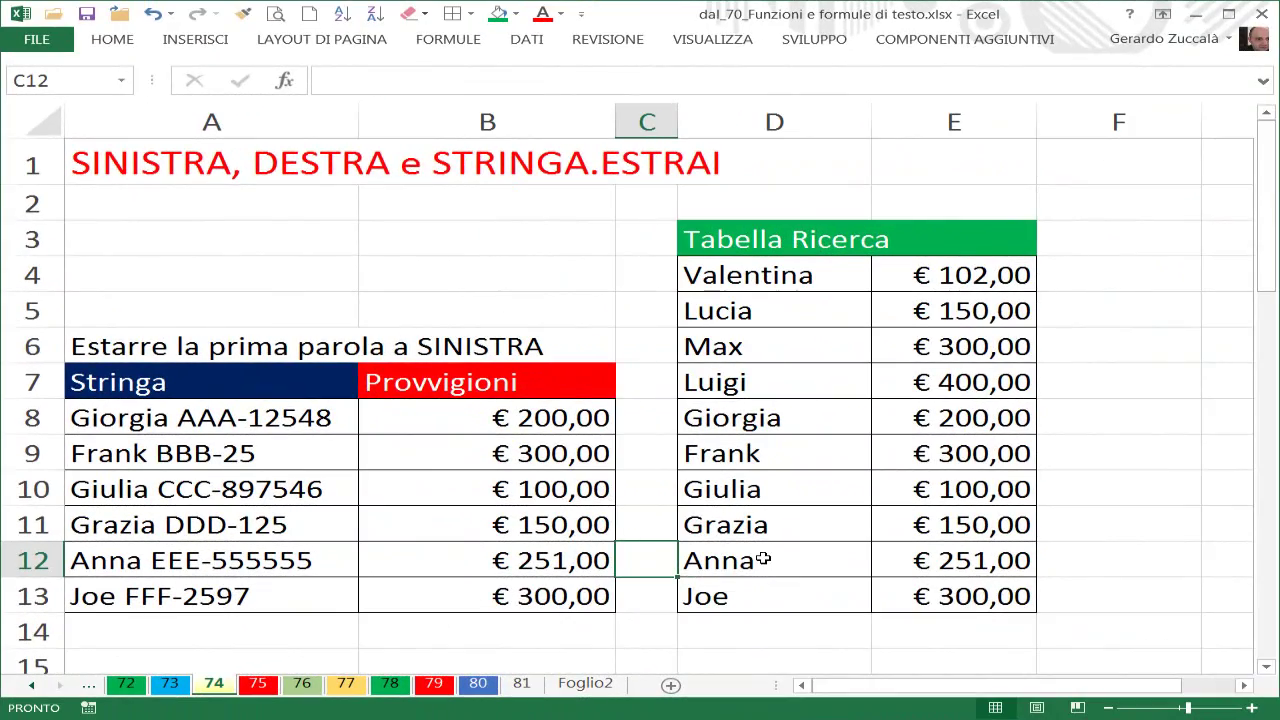
scroll(737, 546, down, 4)
Step: Scroll to the DESTRA exercise and inspect empty B24 and A24's string
scroll(736, 548, down, 1)
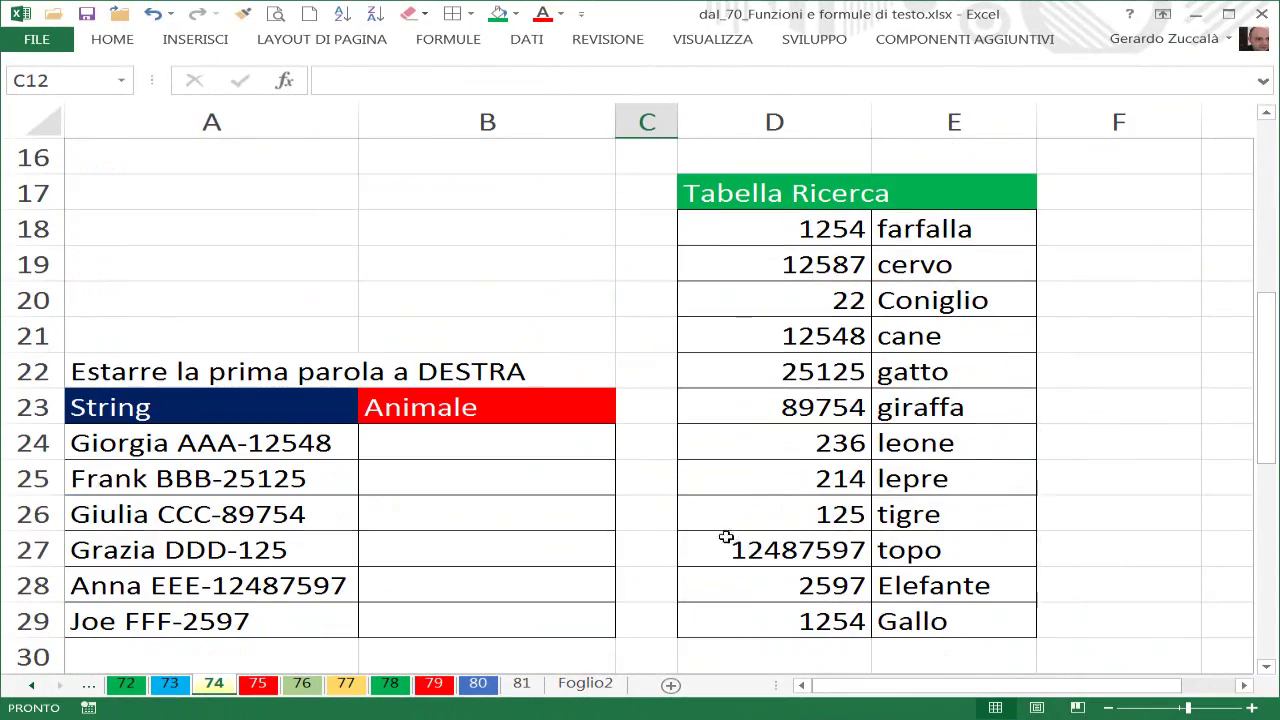
click(431, 457)
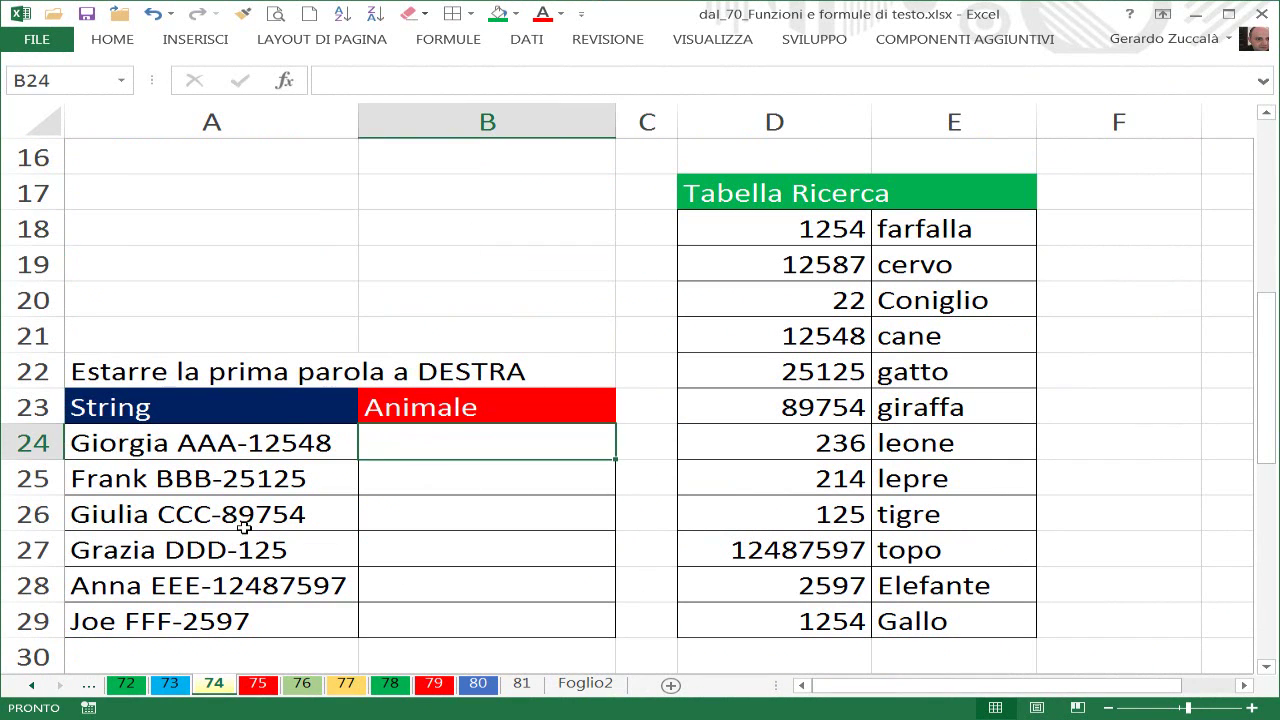
click(265, 447)
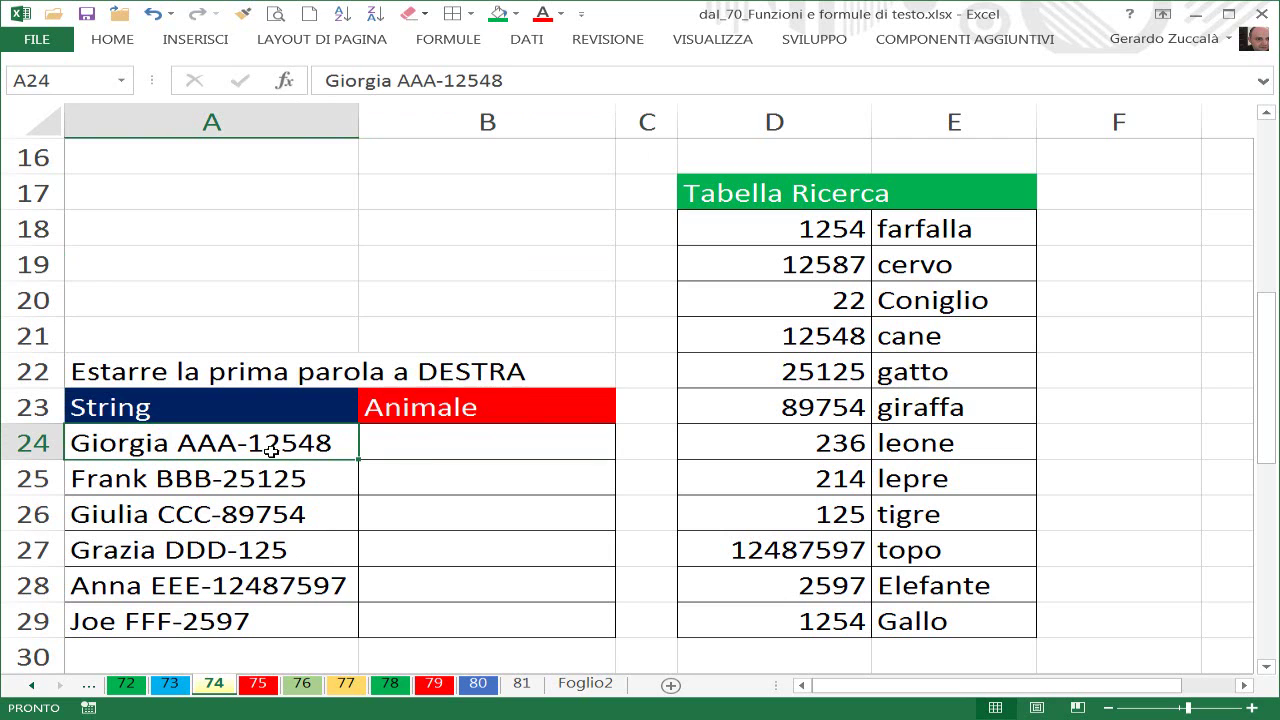
Step: Begin B24 with =DESTRA(A24; and try, then remove, a count of 5
click(436, 448)
text(=)
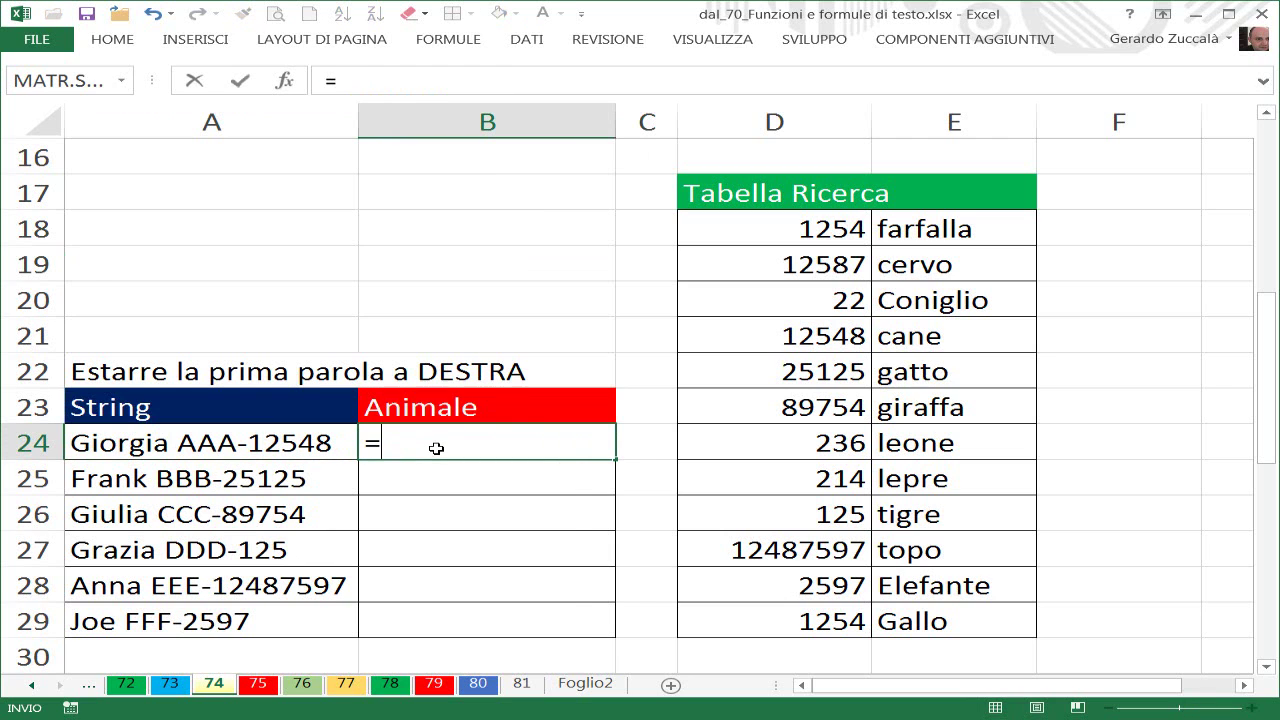
text(DESTRA()
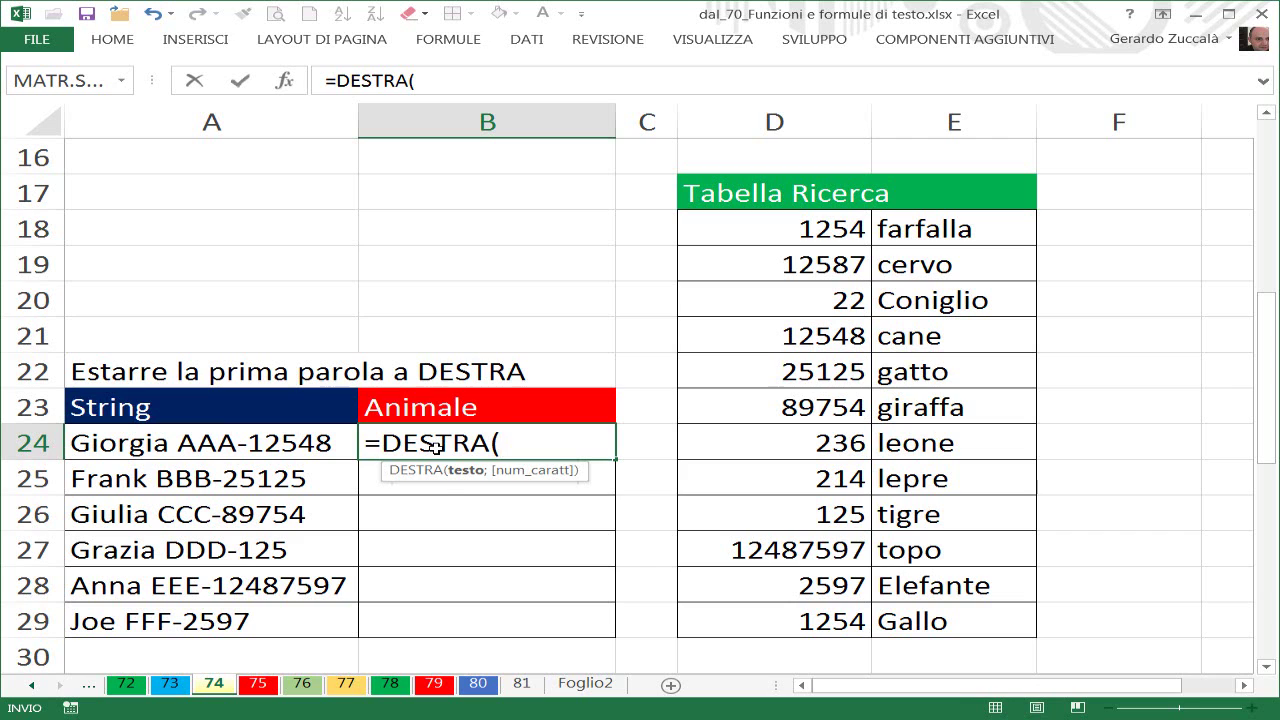
click(243, 442)
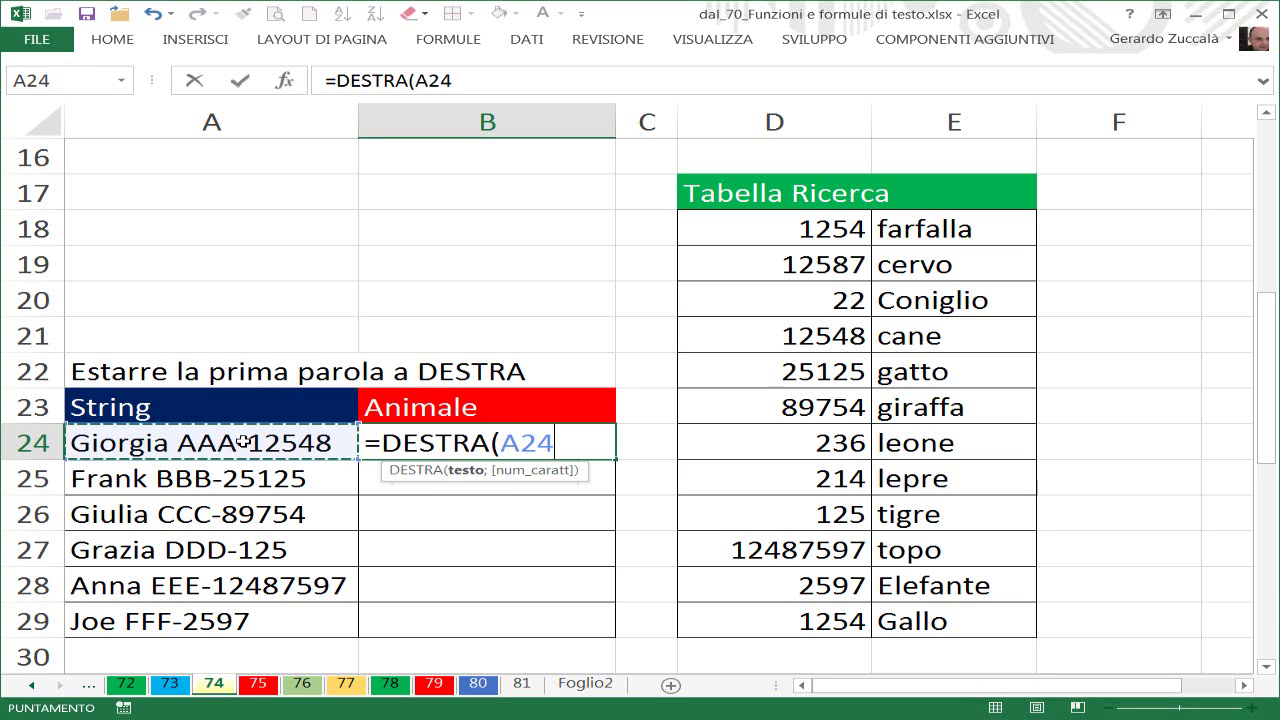
text(;)
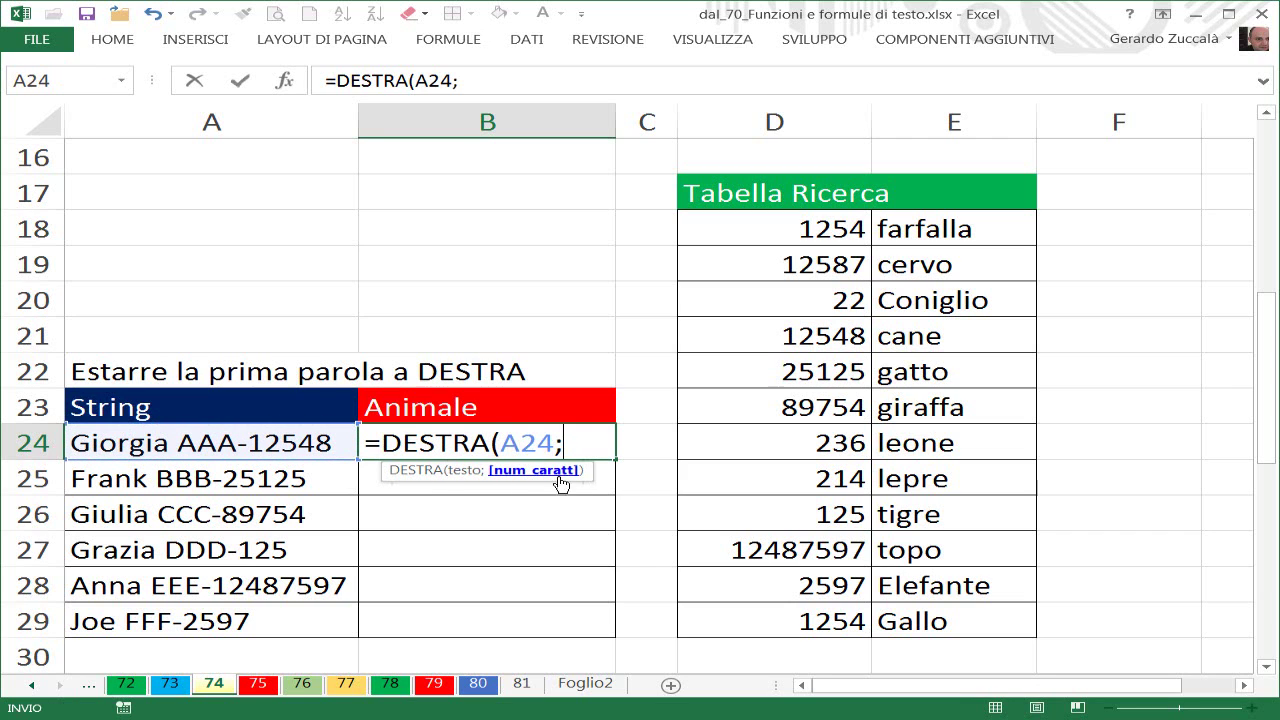
drag(522, 475, 530, 490)
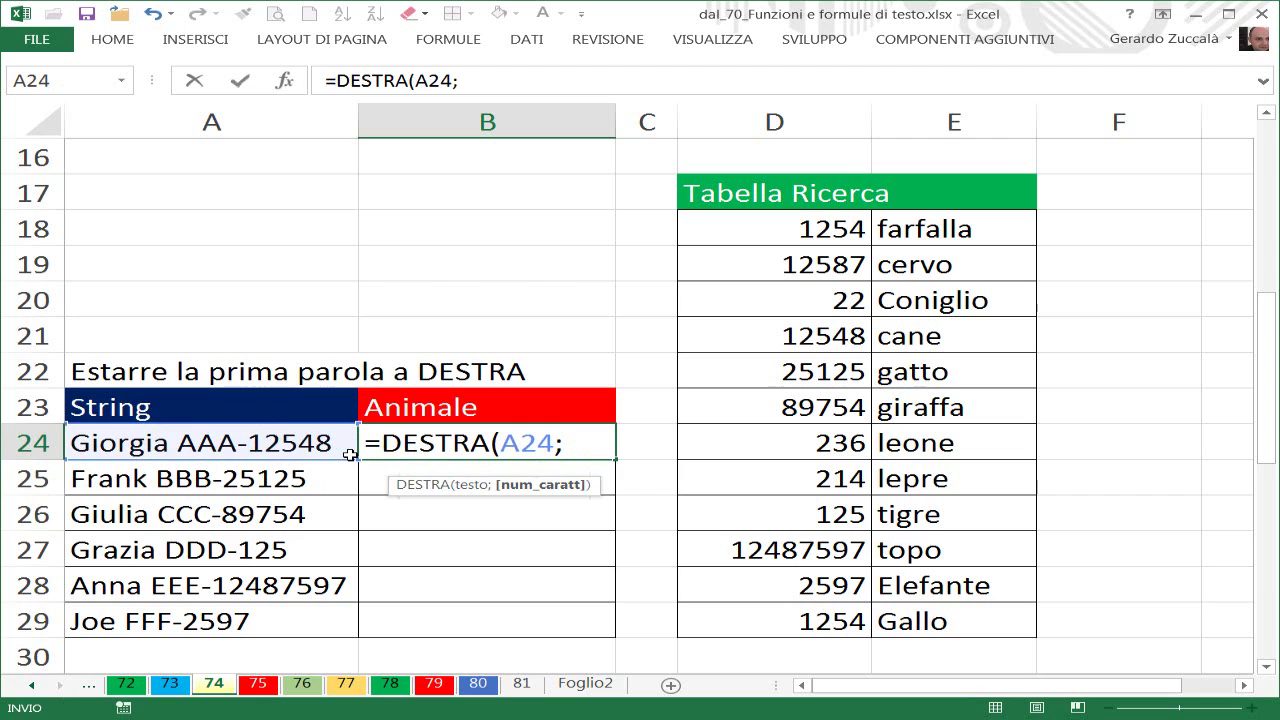
text(5)
key(BackSpace)
Step: Fix the nested function name so B24 reads =DESTRA(A24;TROVA(
text(TRO)
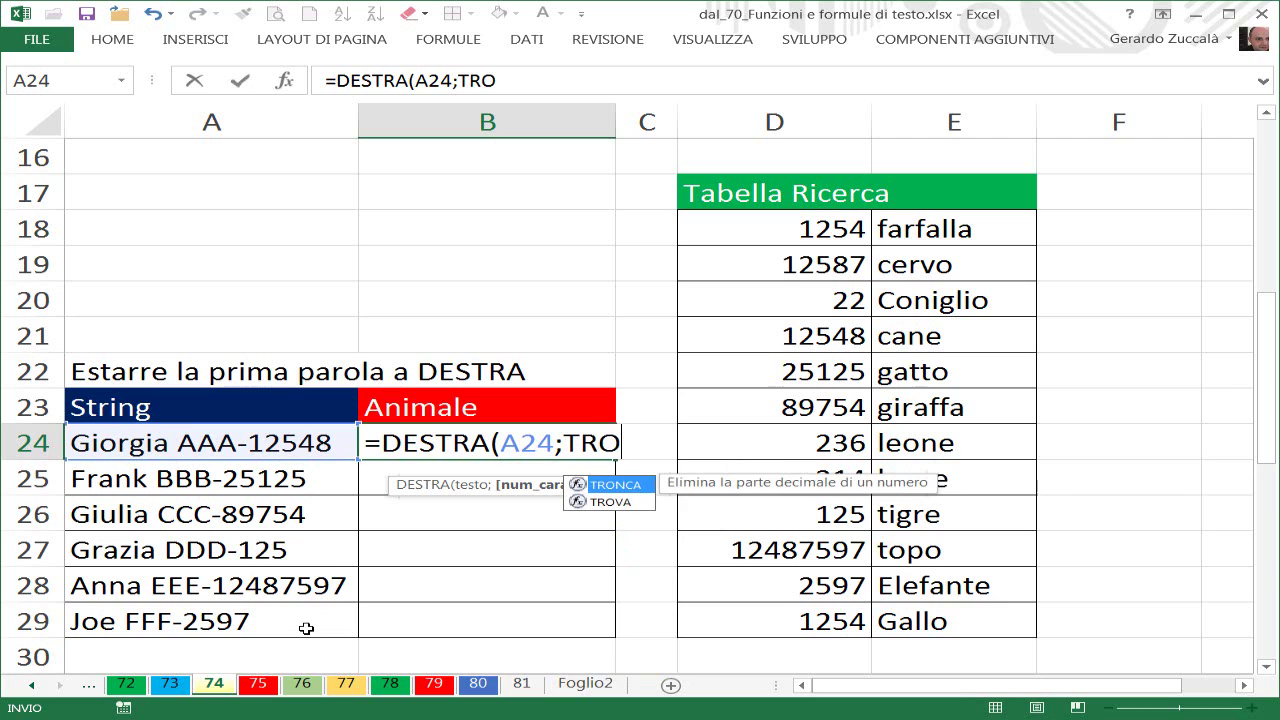
text(V)
key(Tab)
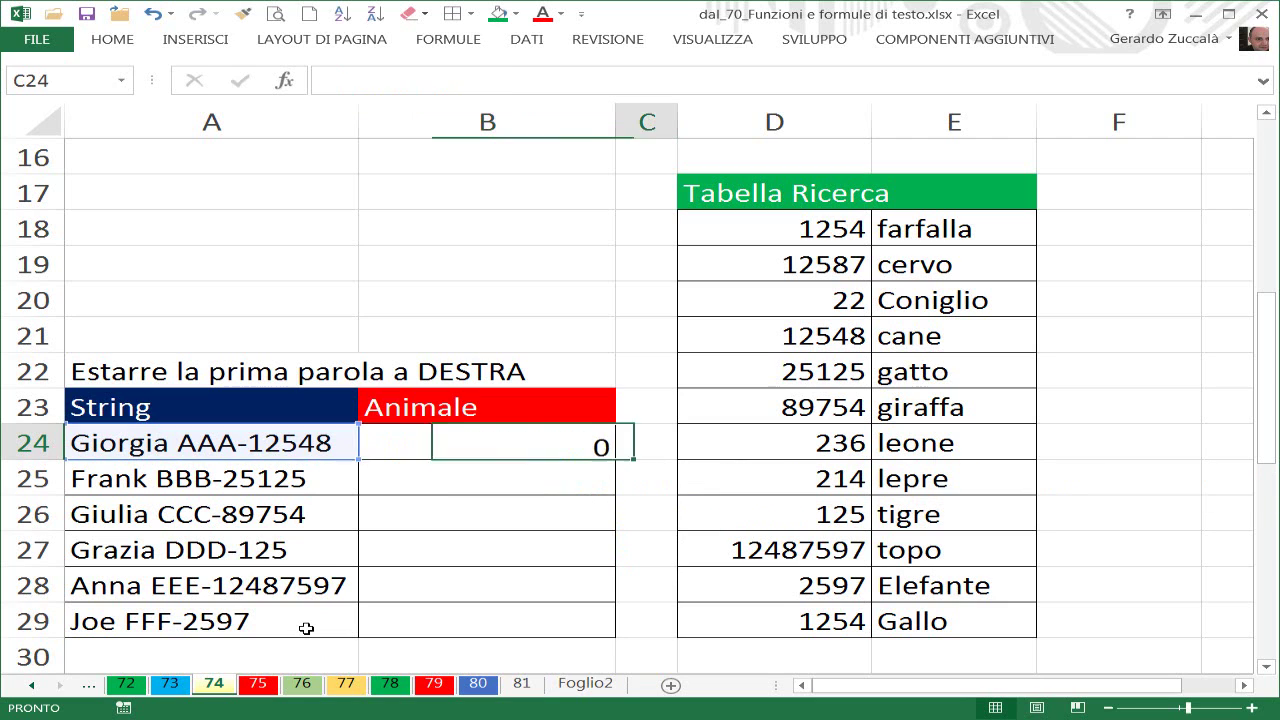
key(Left)
key(F2)
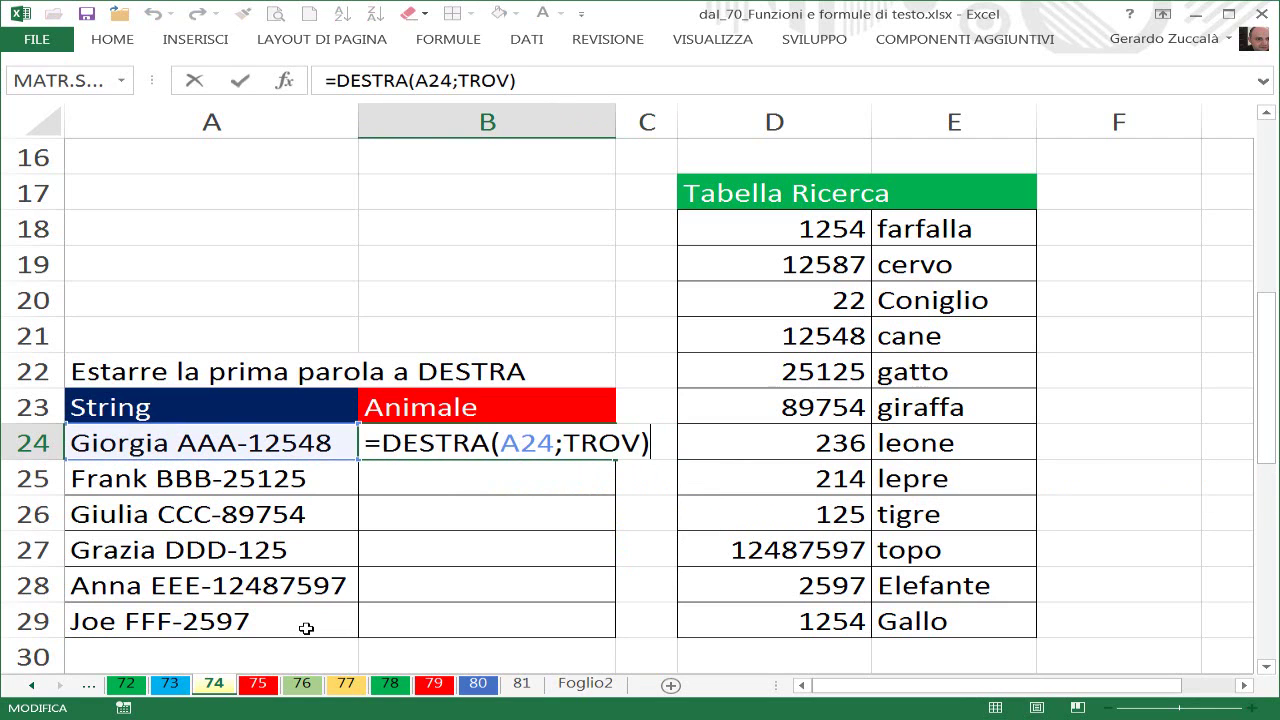
key(BackSpace)
key(BackSpace)
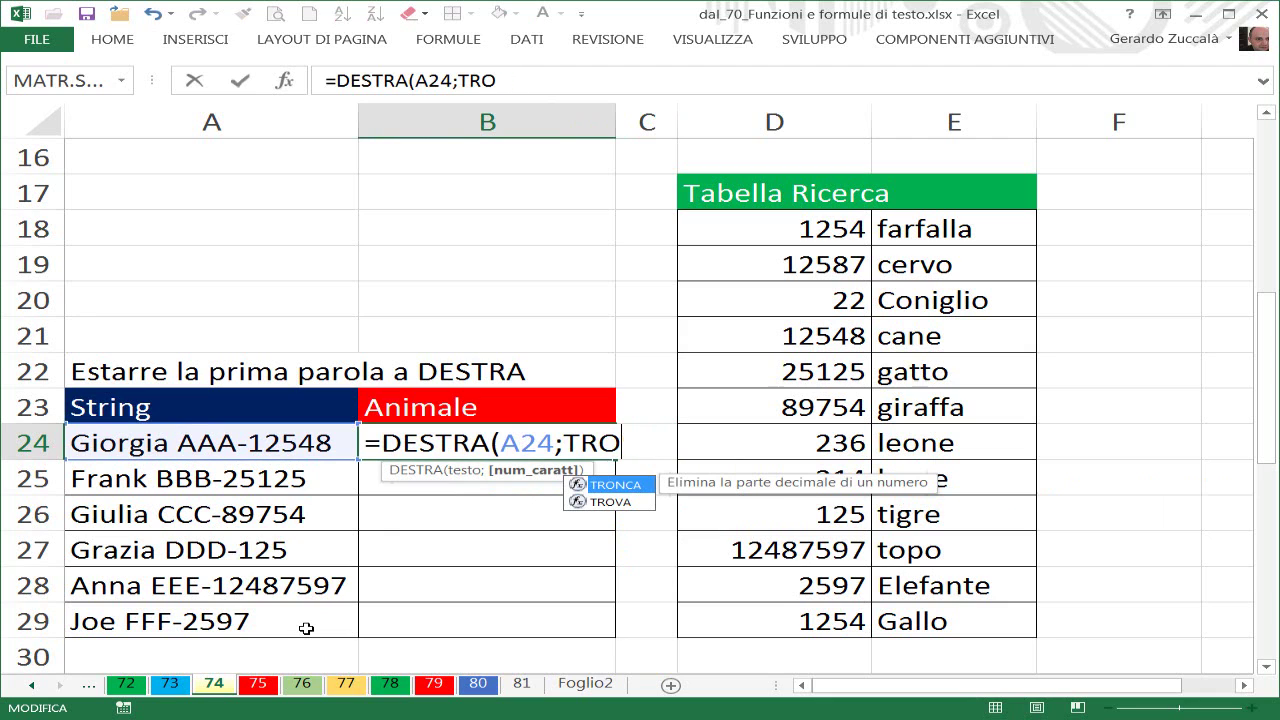
key(BackSpace)
text(OVA()
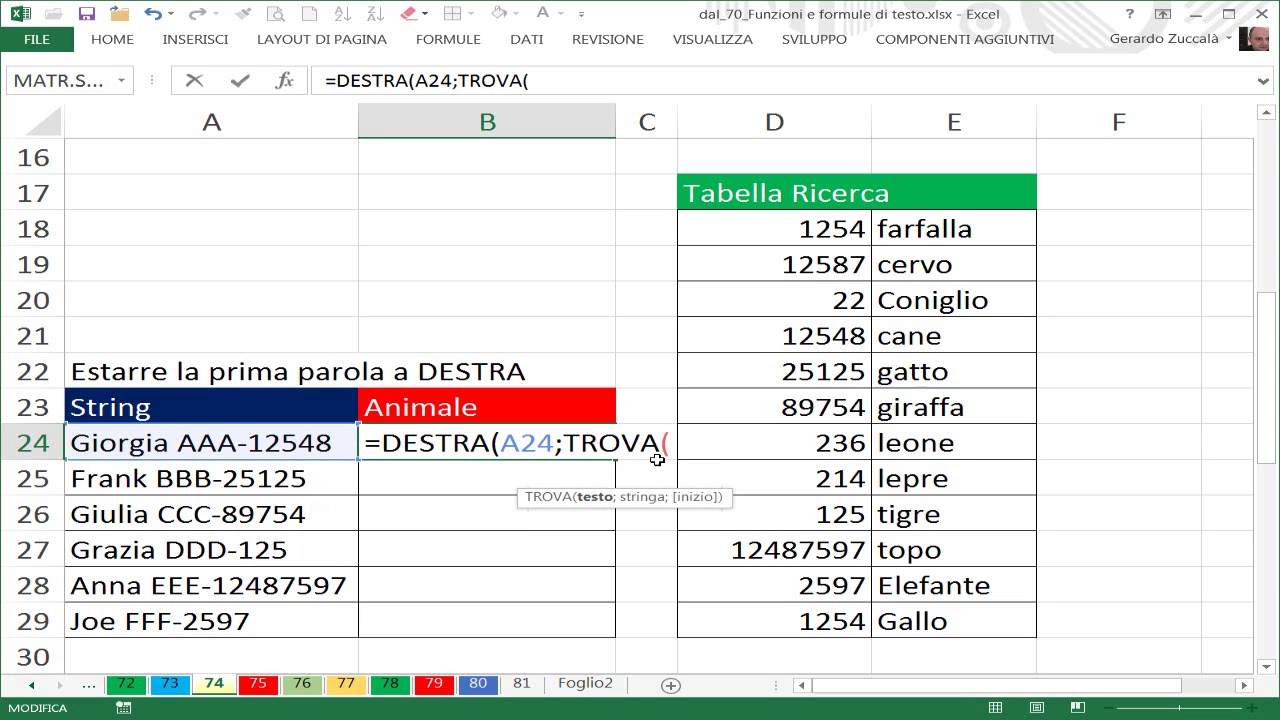
Step: Nest TROVA("-";A24) as B24's character count, checking it evaluates to 12
text(")
text(;)
click(258, 443)
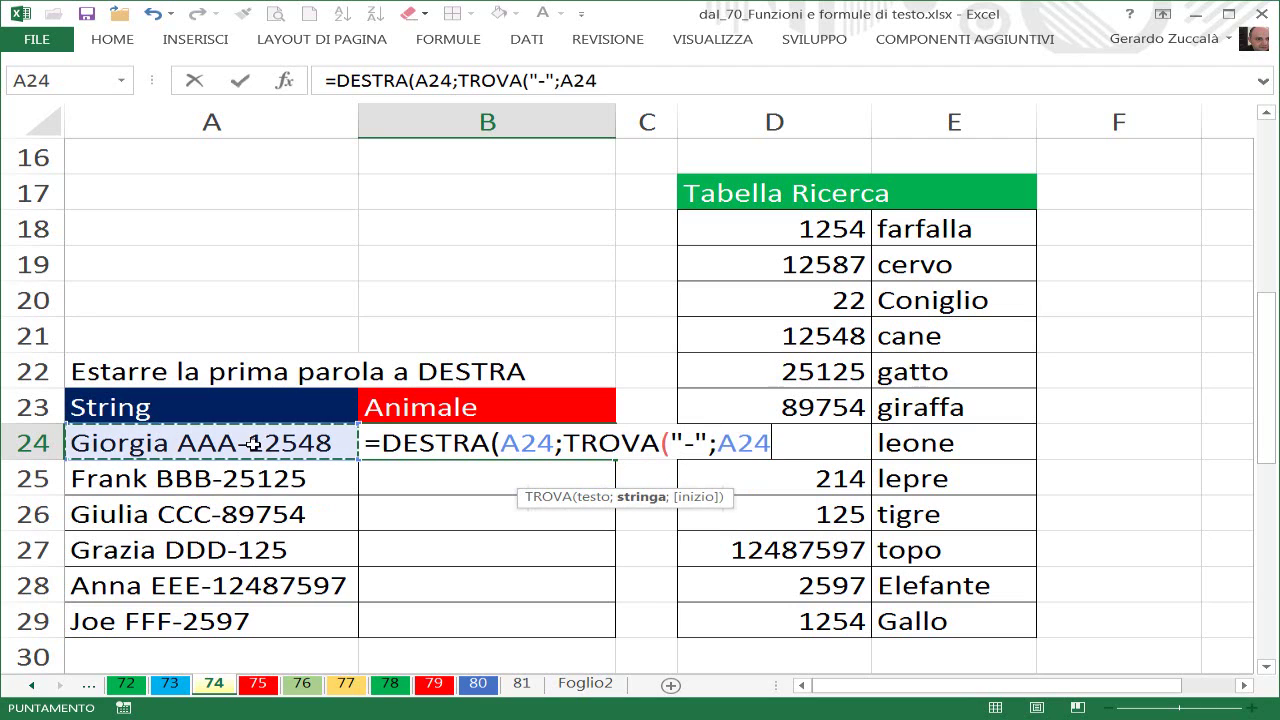
text())
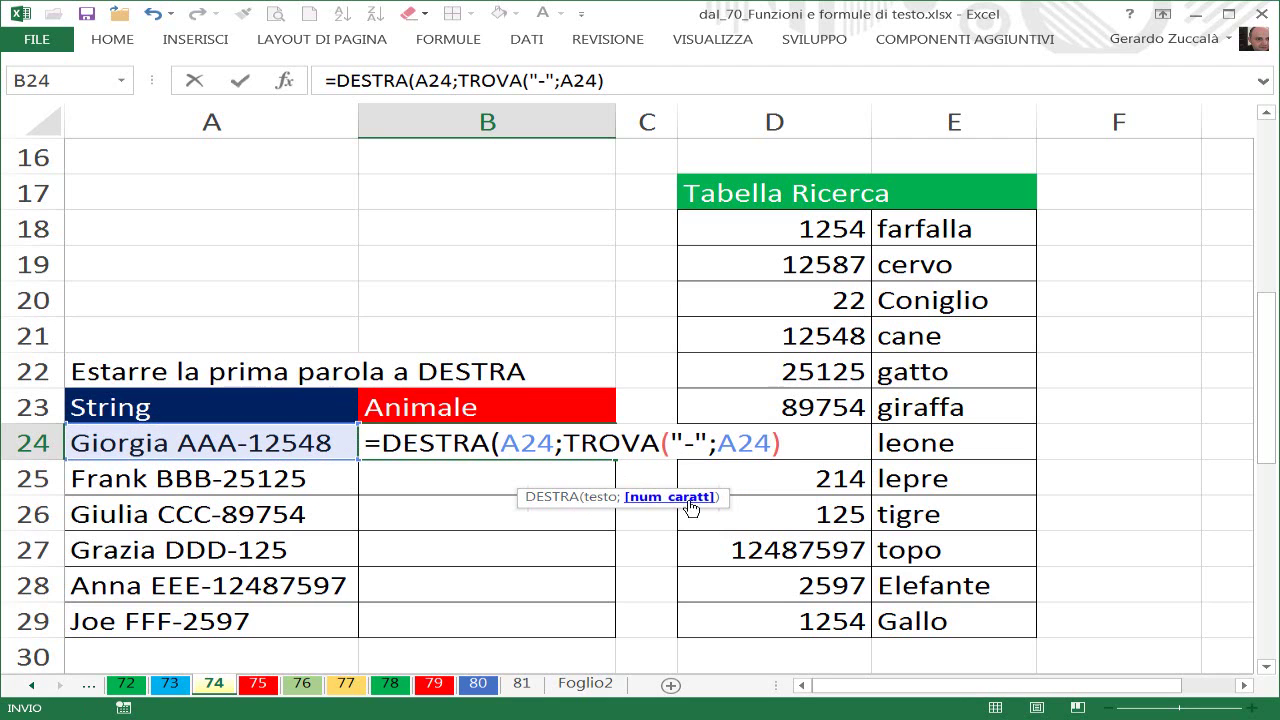
click(672, 498)
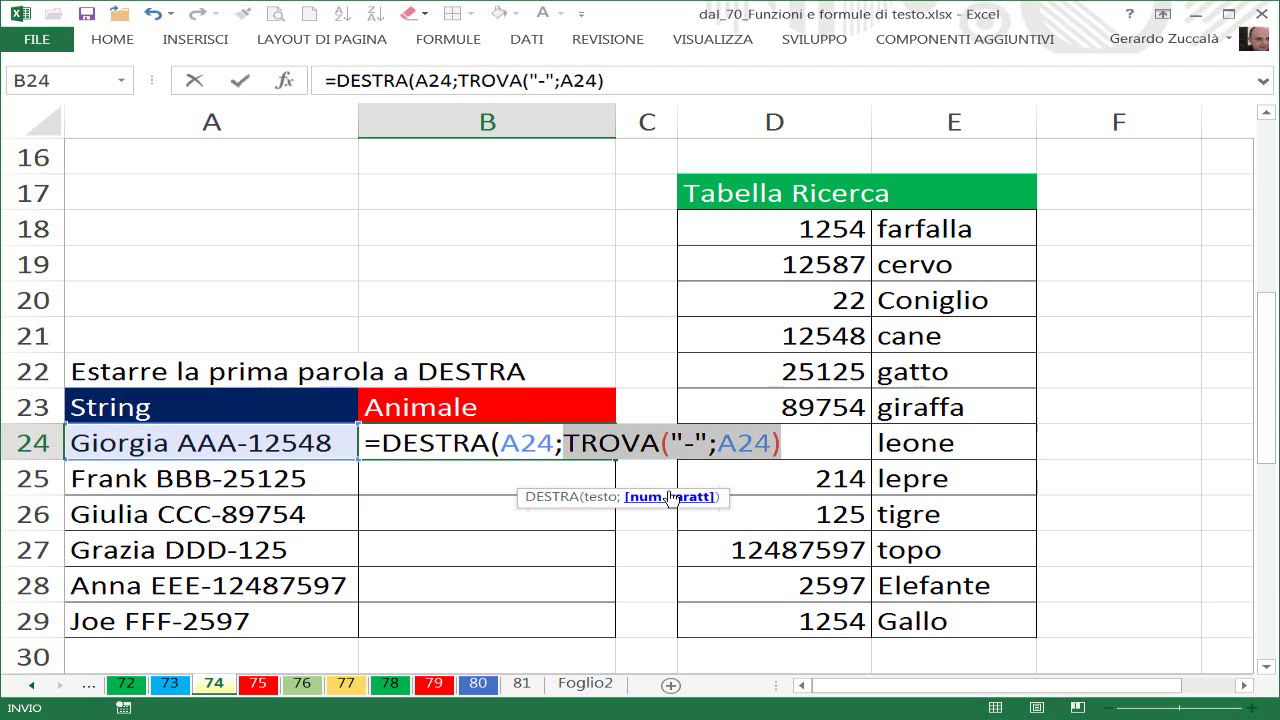
text(12)
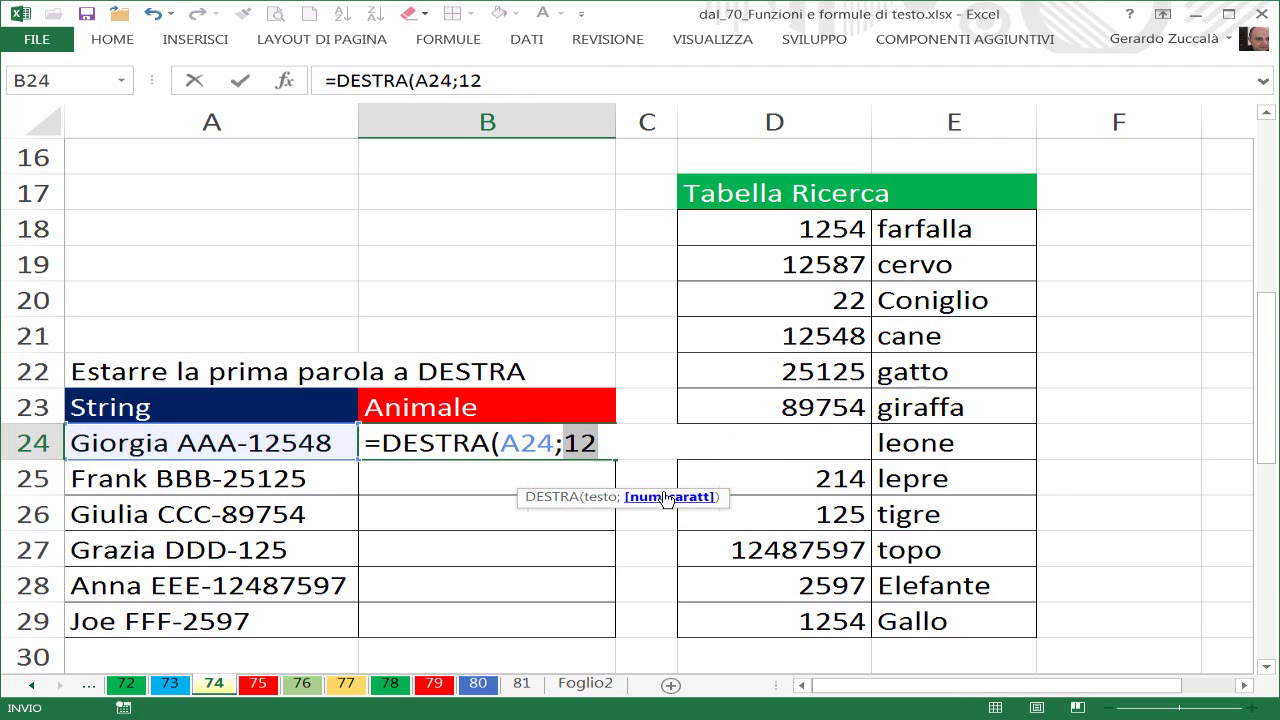
drag(564, 445, 601, 442)
text(TROVA("-";A24))
click(558, 443)
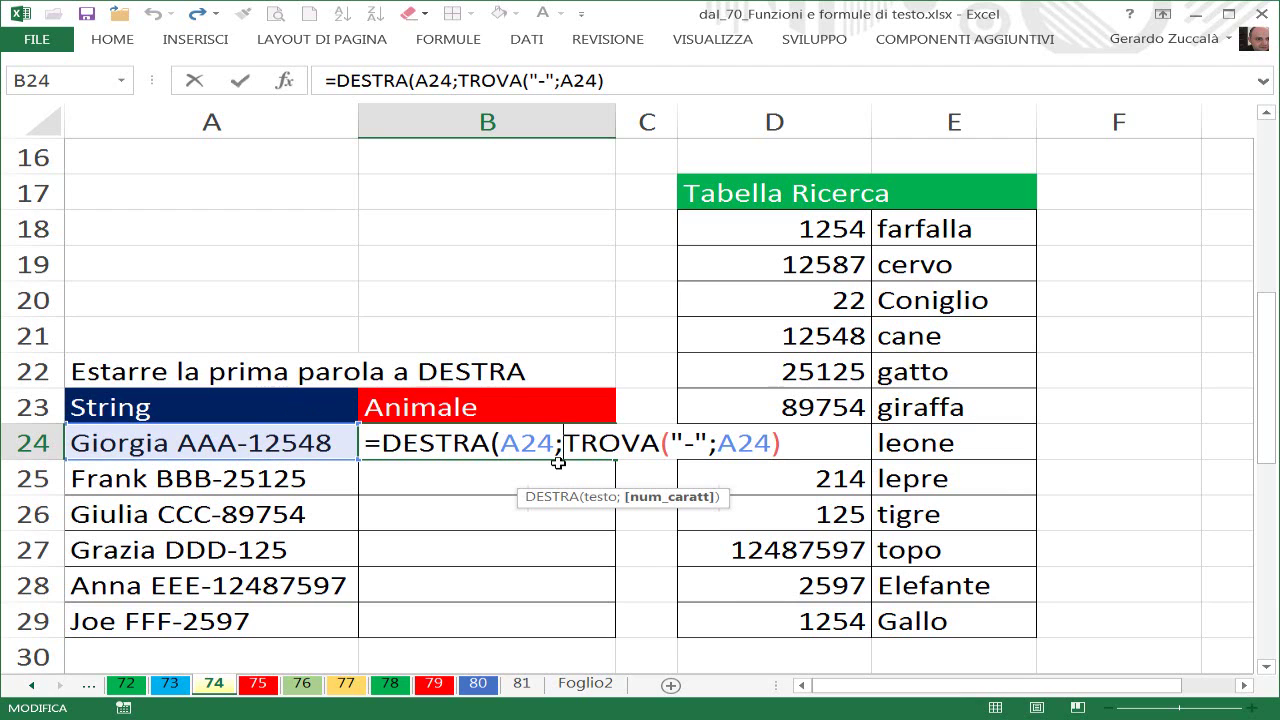
Step: Insert LUNGHEZZA(A24) into the B24 DESTRA formula, checking that it evaluates to 17
text(lun)
key(Tab)
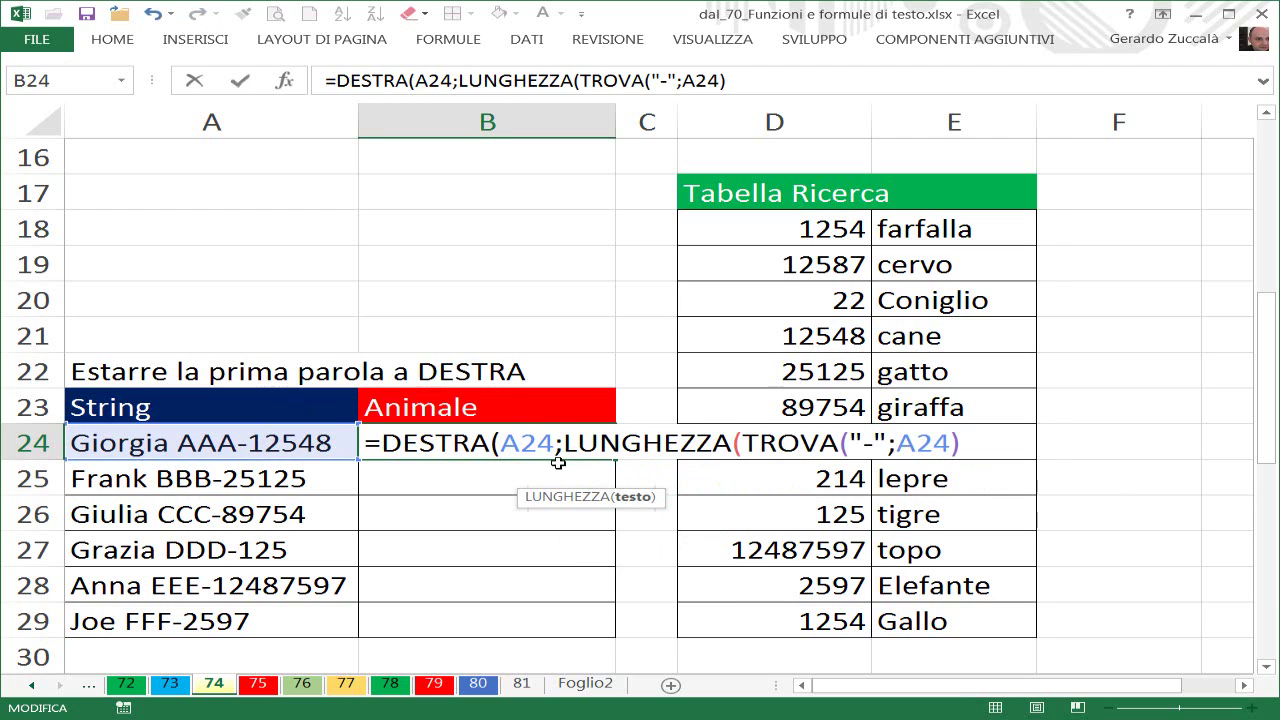
click(221, 437)
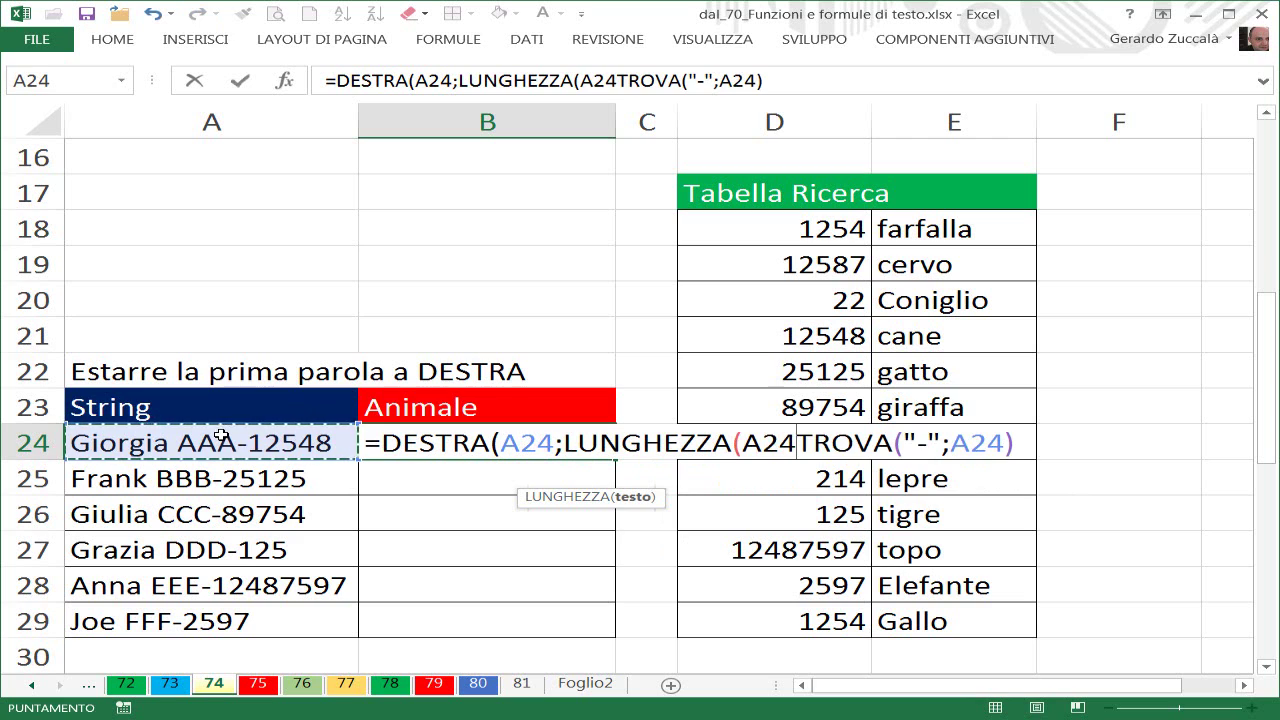
text())
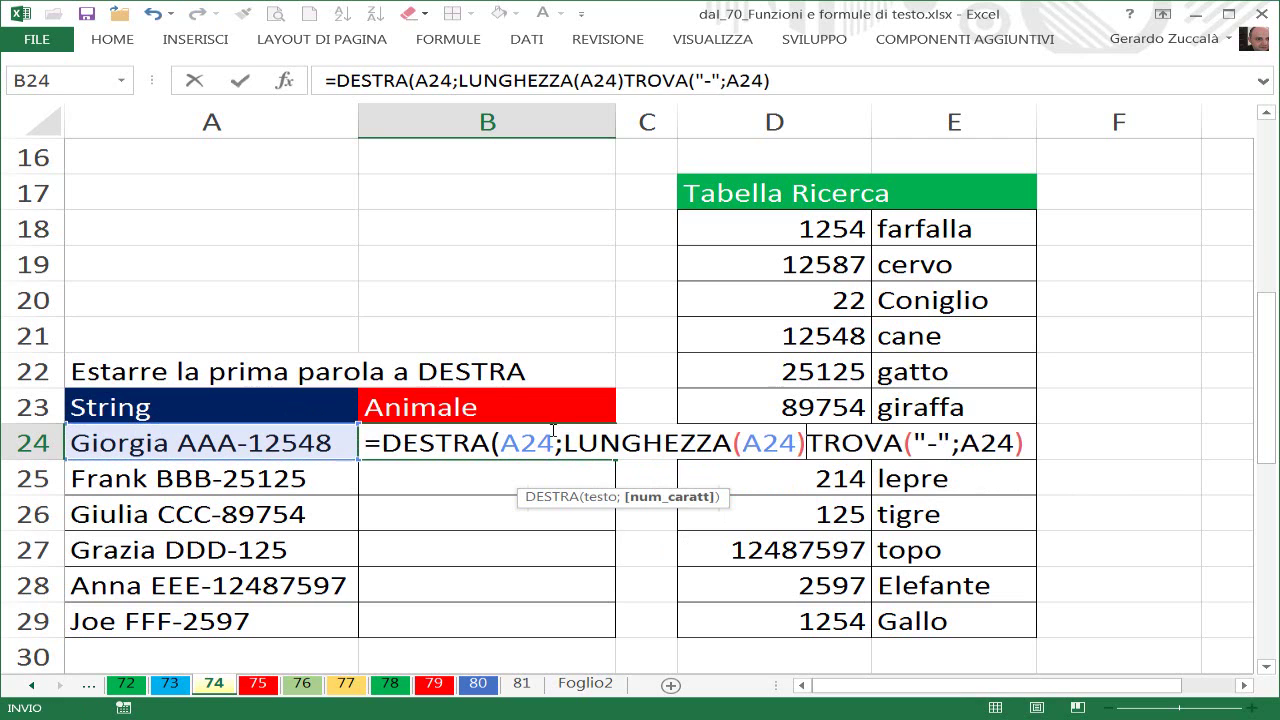
drag(567, 447, 808, 447)
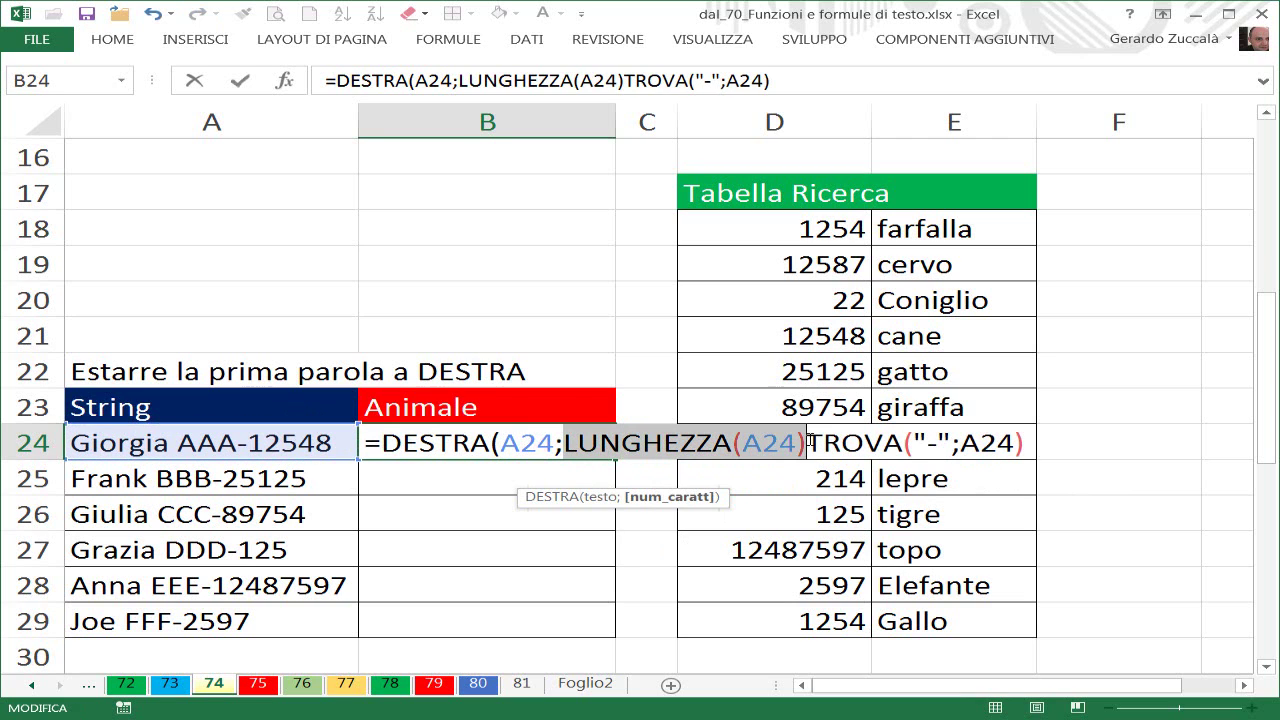
text(17)
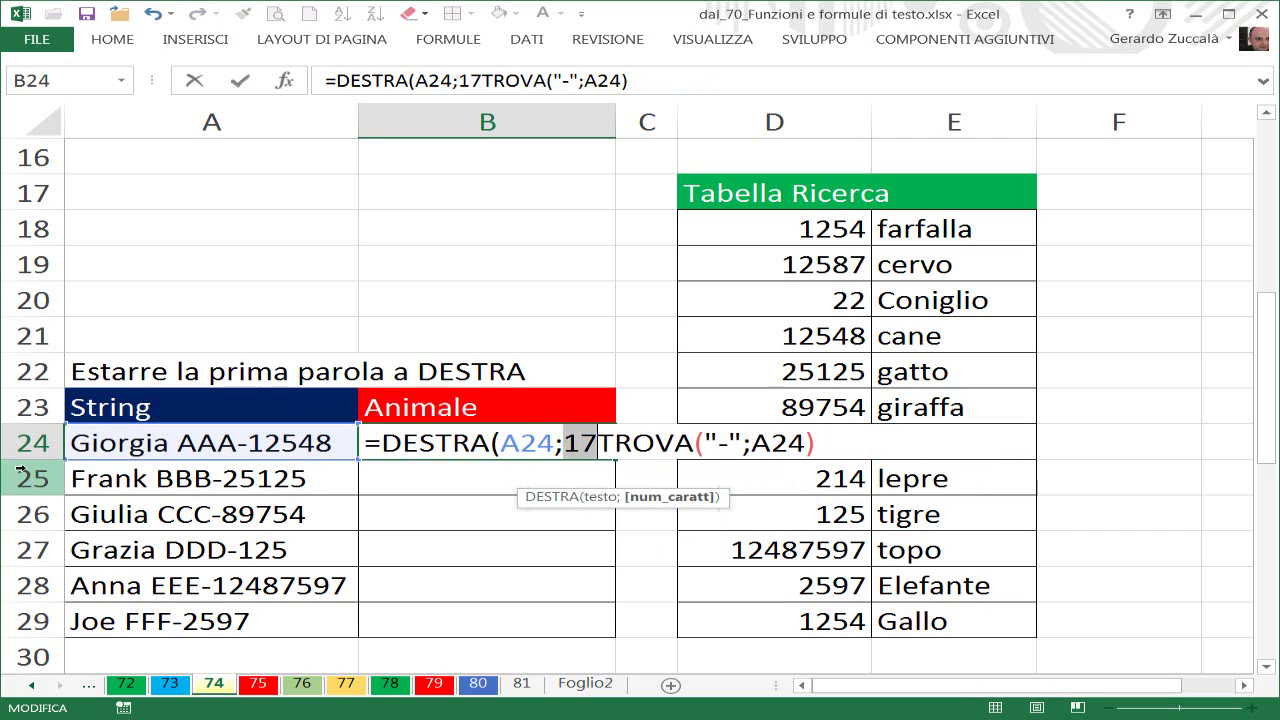
key(ctrl+z)
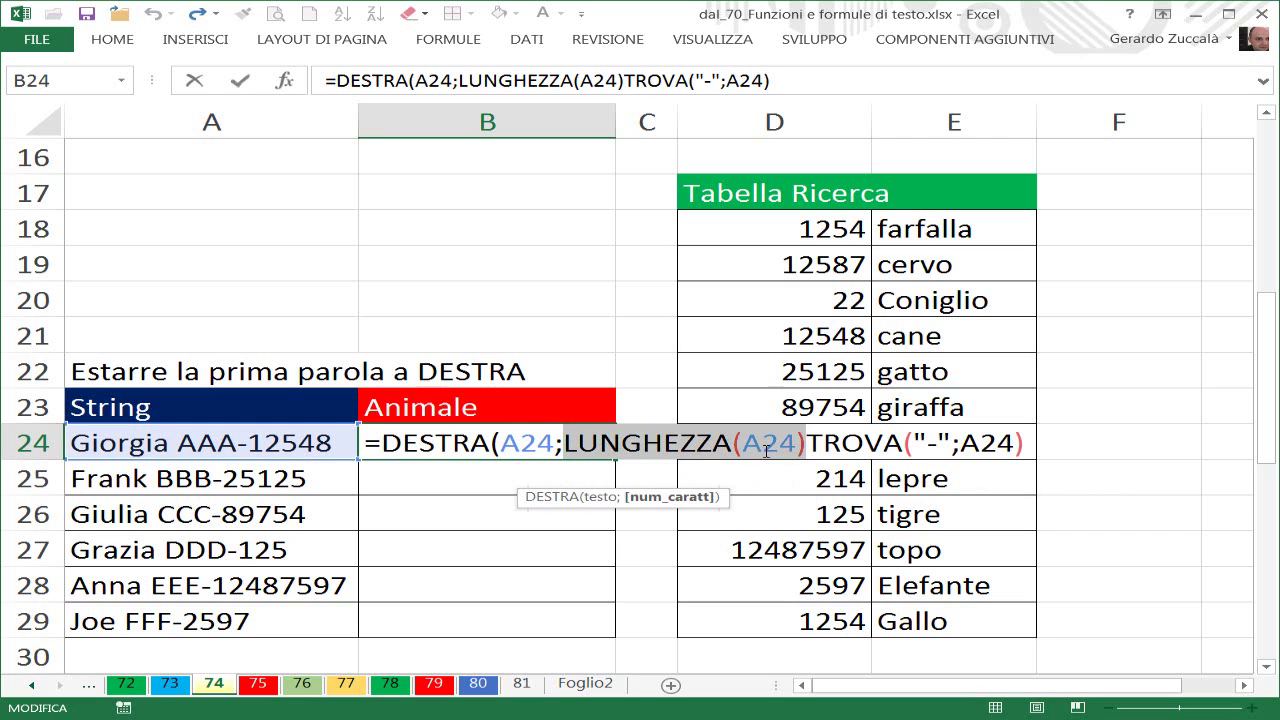
Step: Subtract the dash position (12) from the length, close the formula and confirm B24
click(806, 443)
text(-)
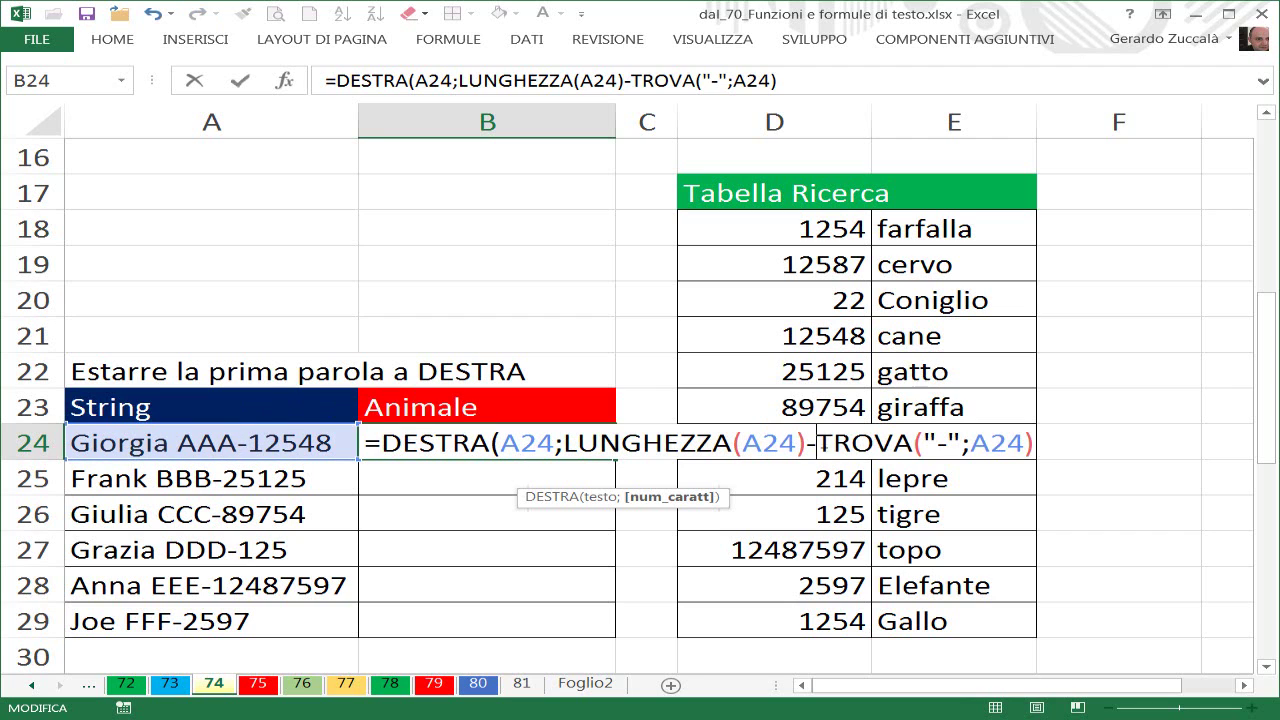
drag(816, 443, 1056, 441)
text(12)
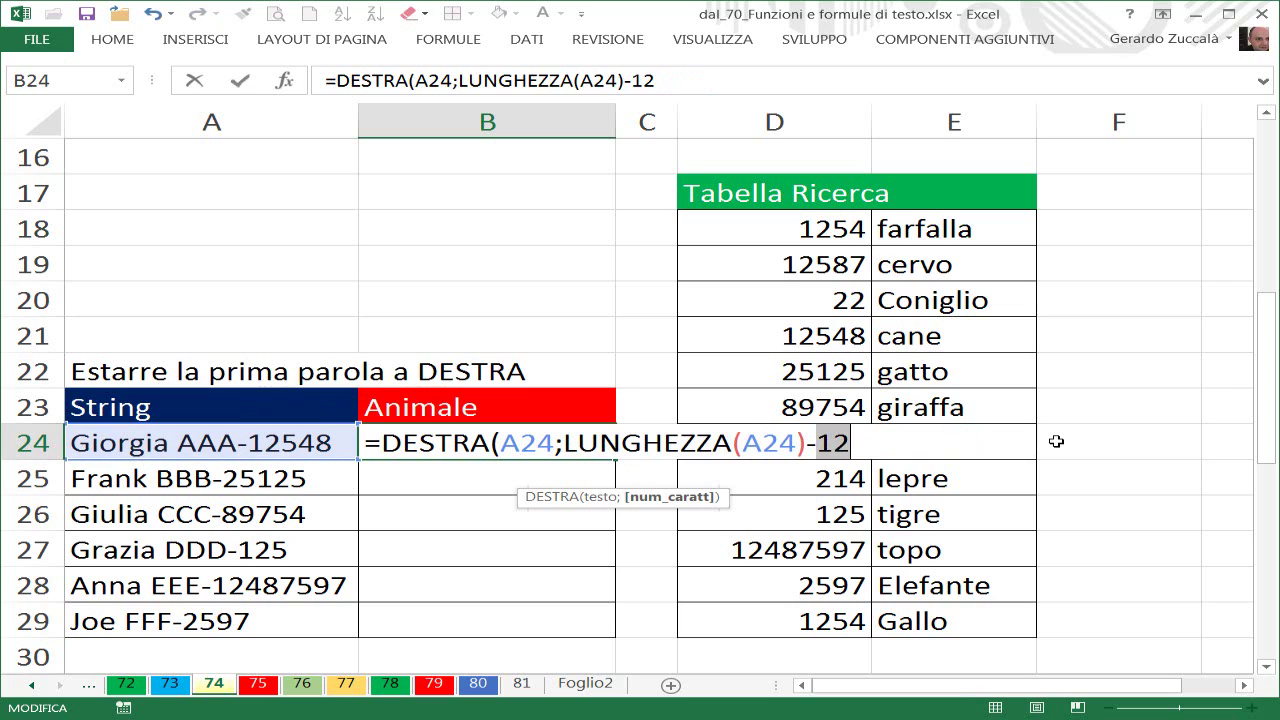
key(ctrl+z)
click(1044, 456)
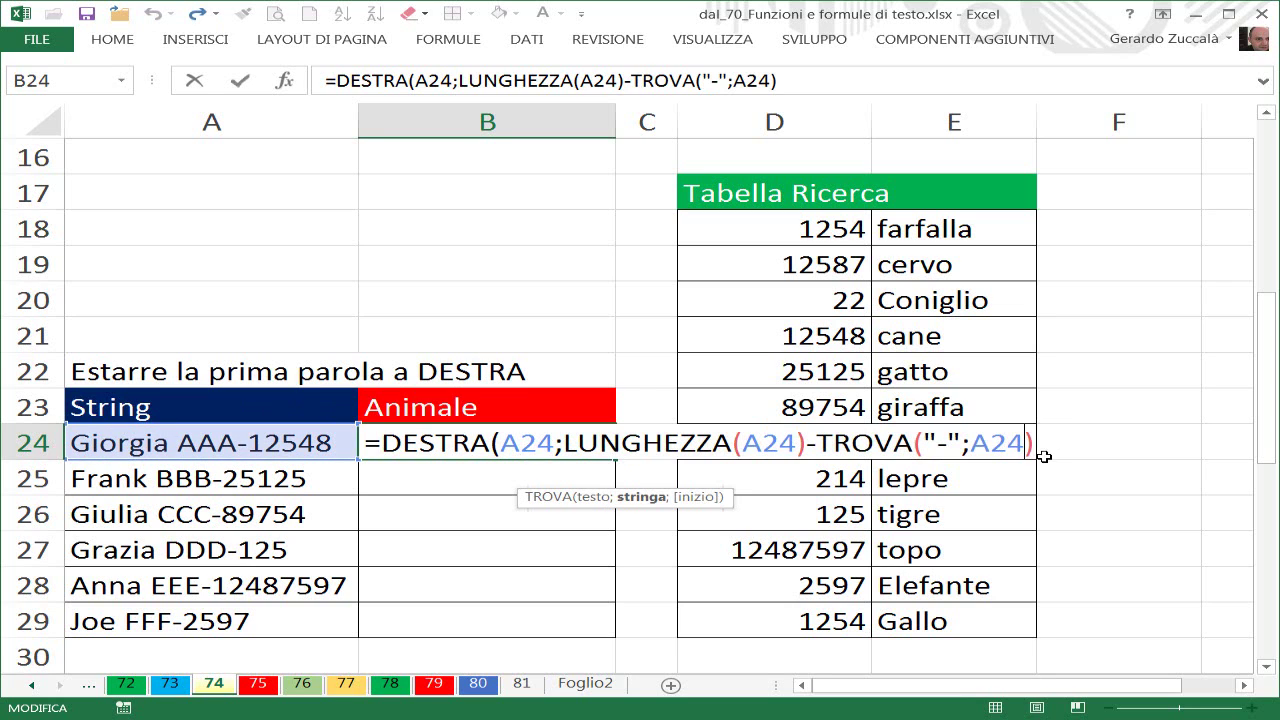
text())
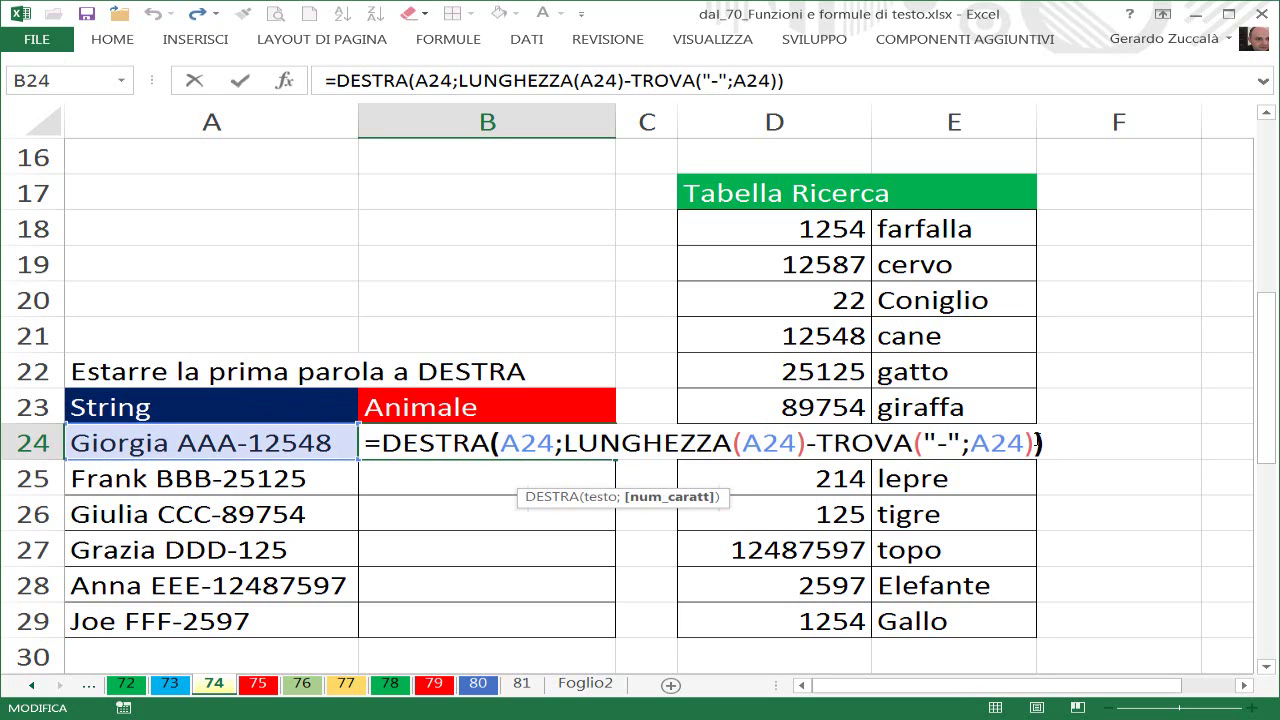
key(ctrl+Return)
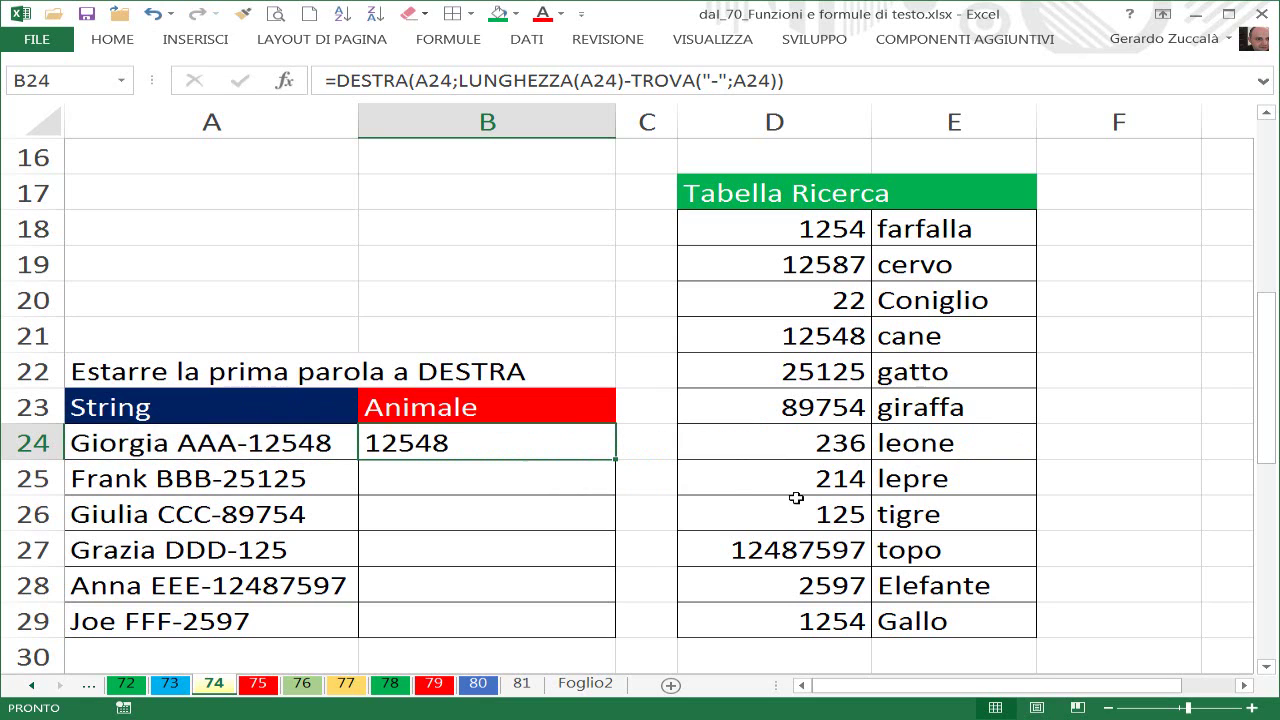
Step: Fill the B24 formula down to B29 and reselect B24 to check it
double_click(613, 461)
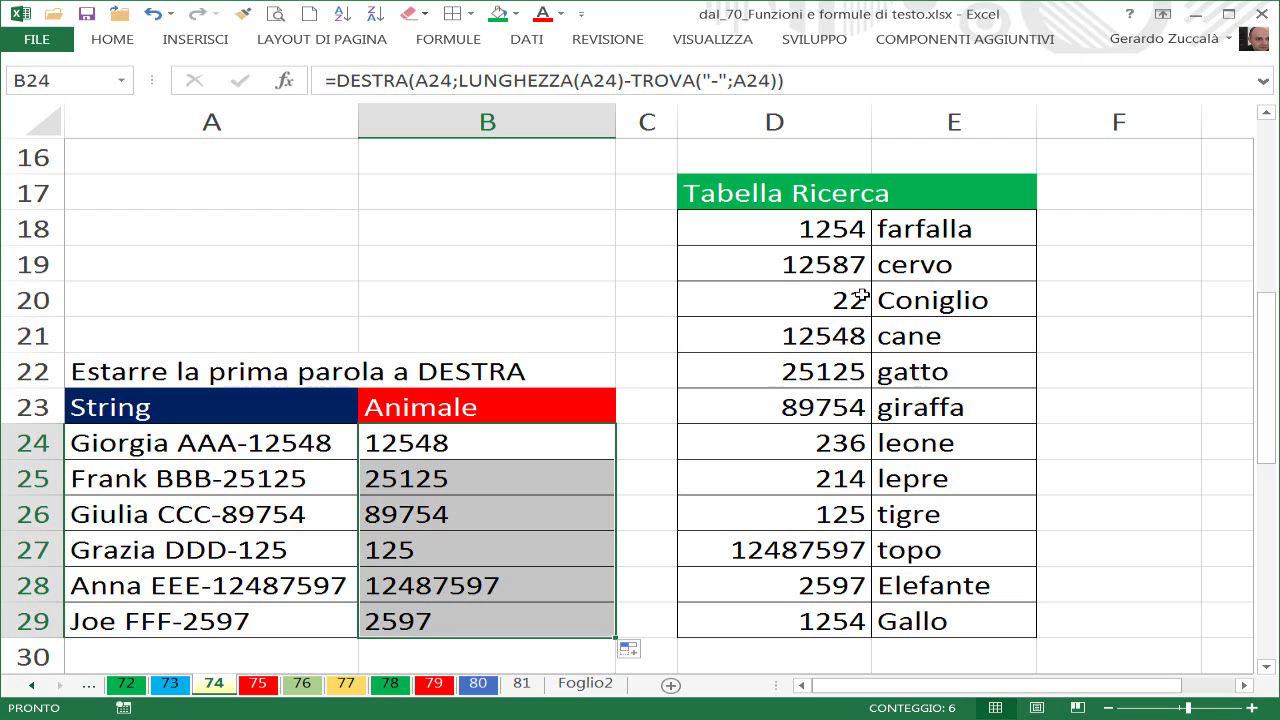
click(936, 585)
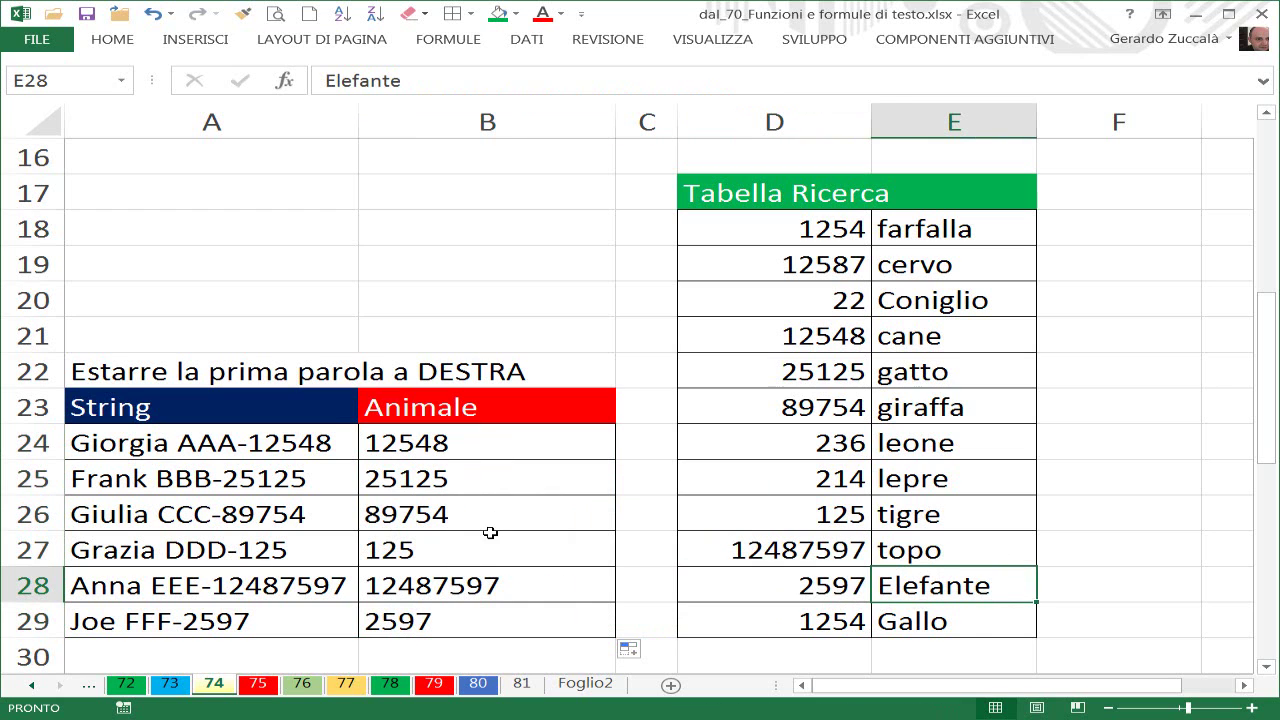
click(428, 447)
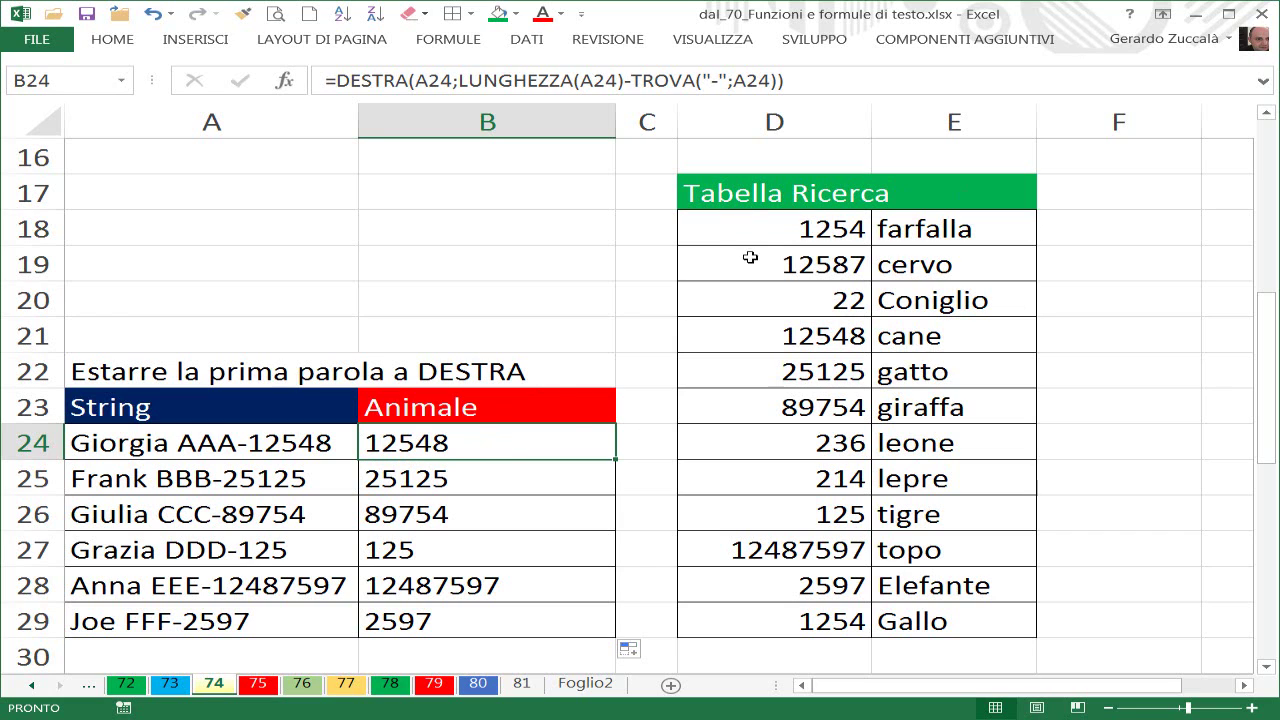
double_click(512, 455)
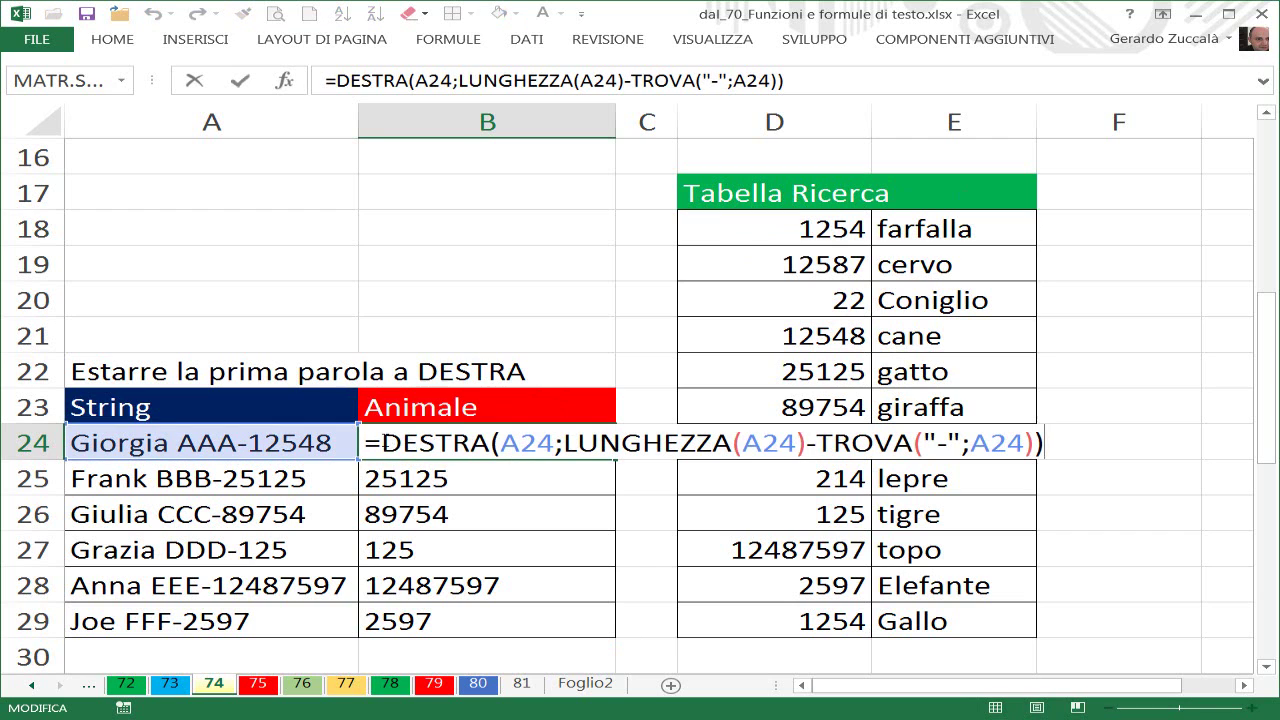
drag(381, 443, 1164, 452)
key(F9)
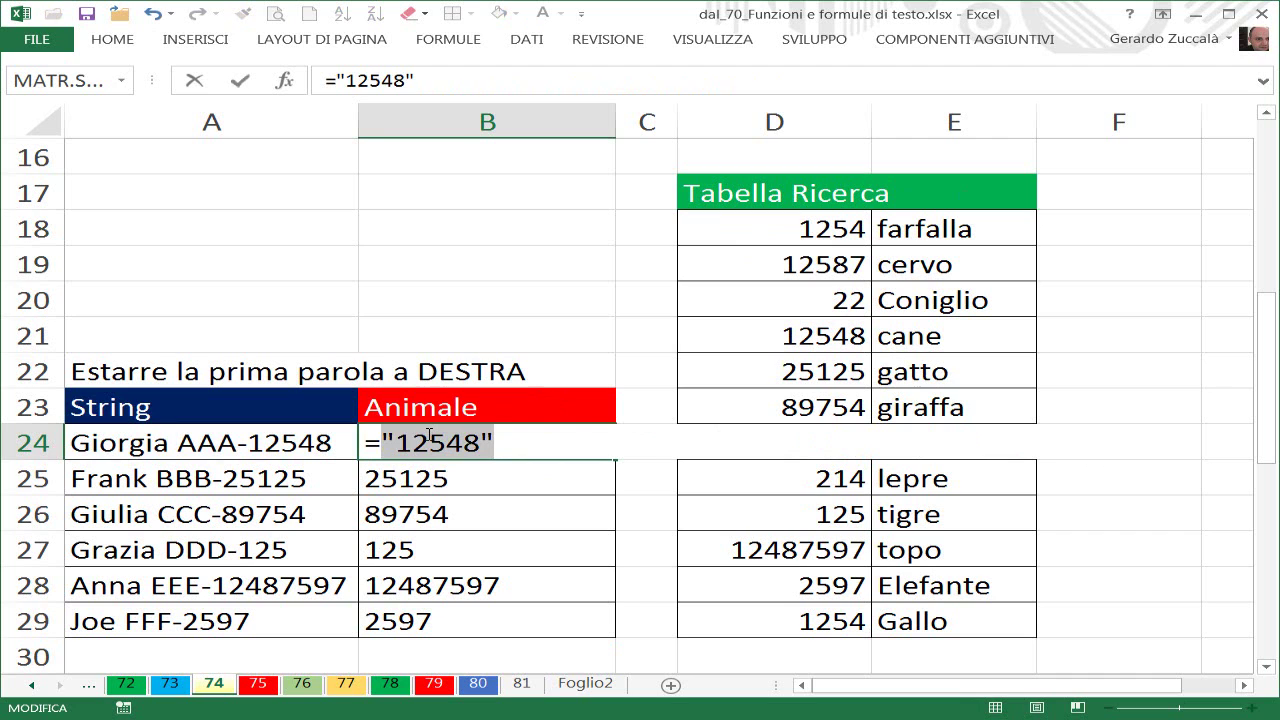
key(ctrl+z)
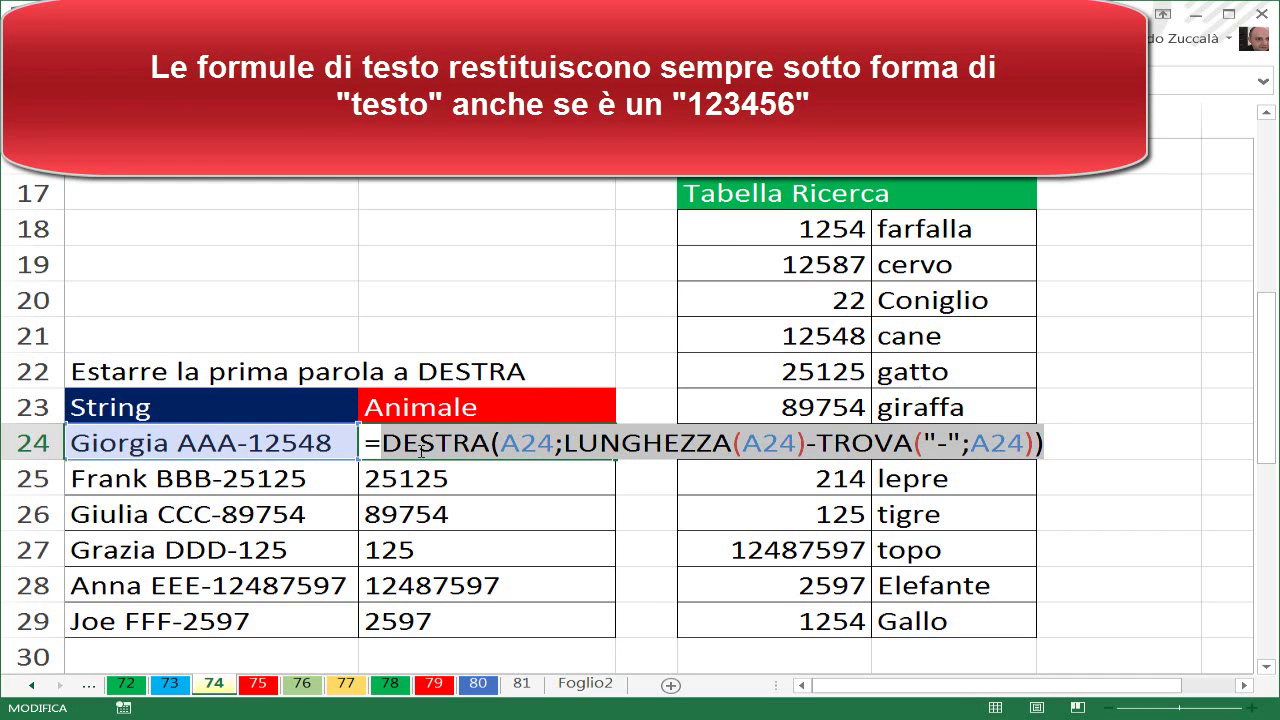
click(393, 443)
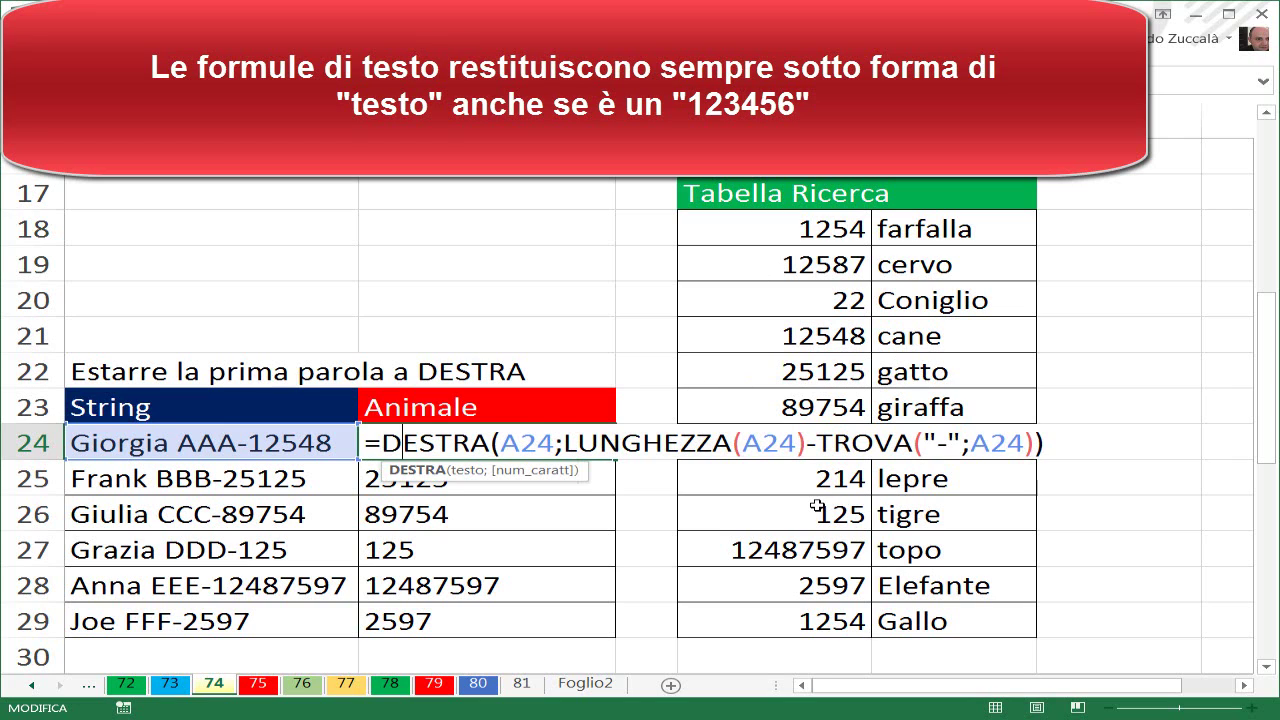
key(ctrl+Return)
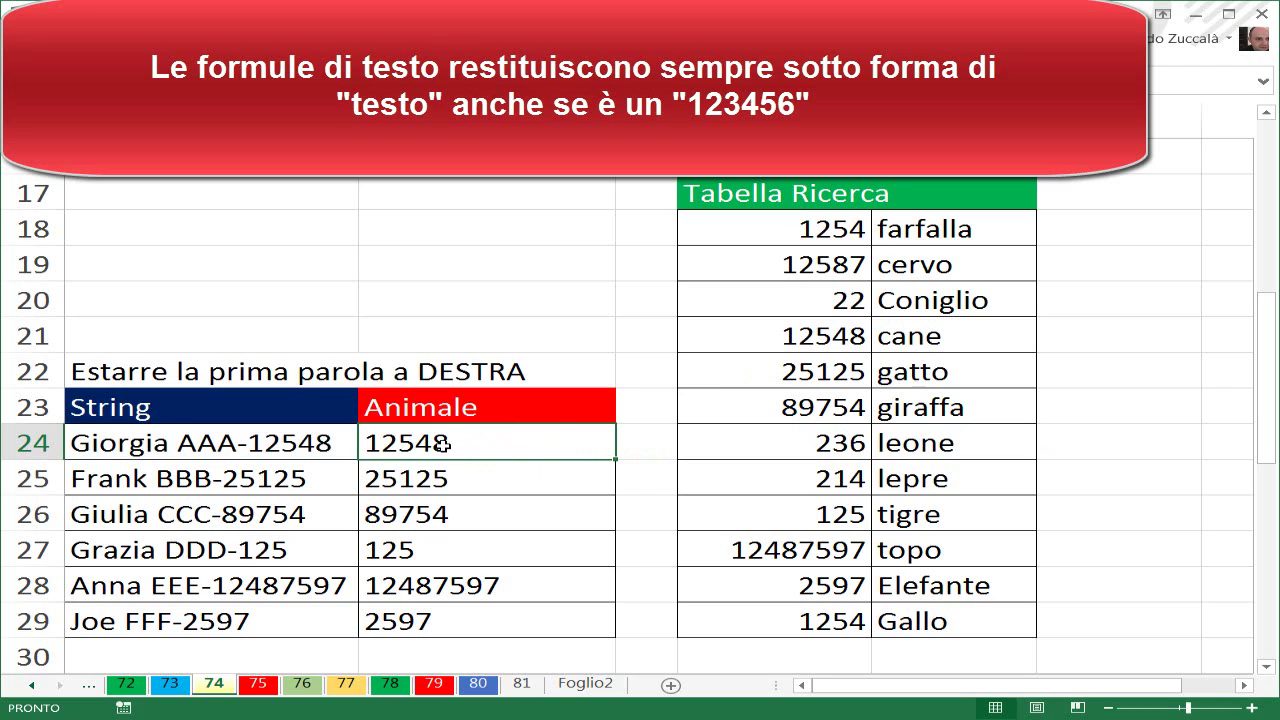
Step: Enter =B24=D21 in B19, which returns FALSO, then reselect B24
click(457, 262)
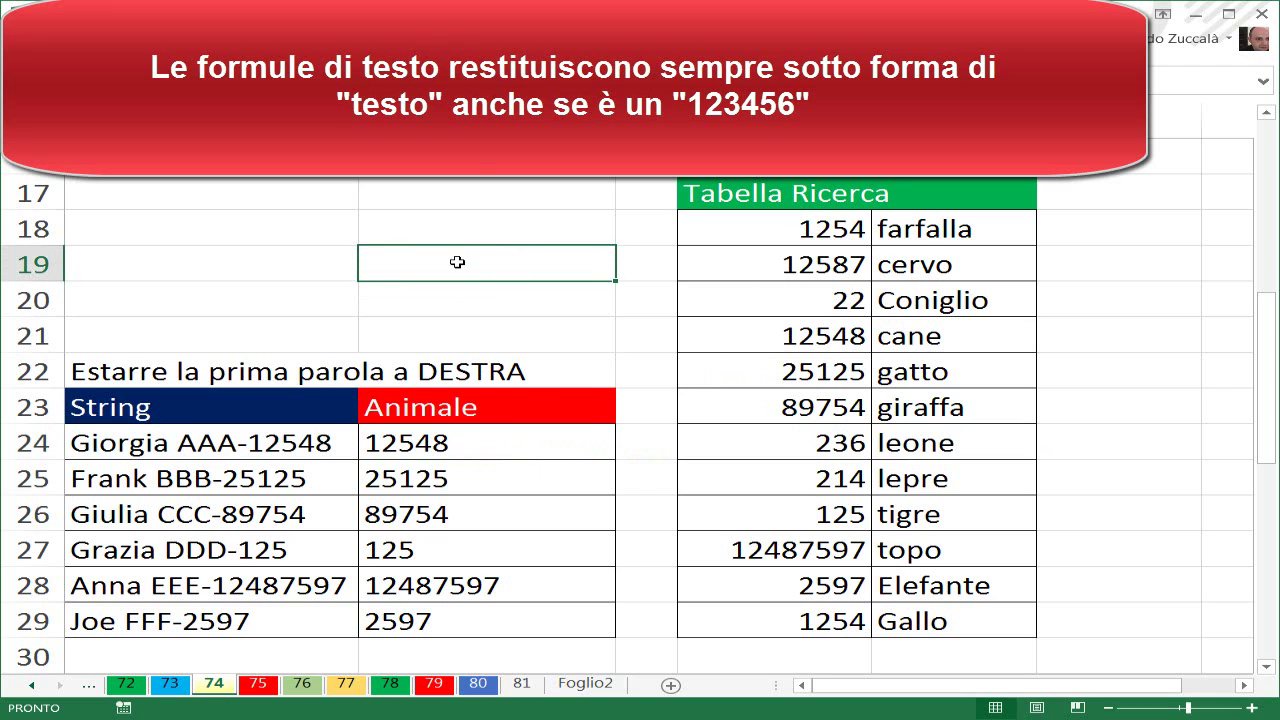
text(=)
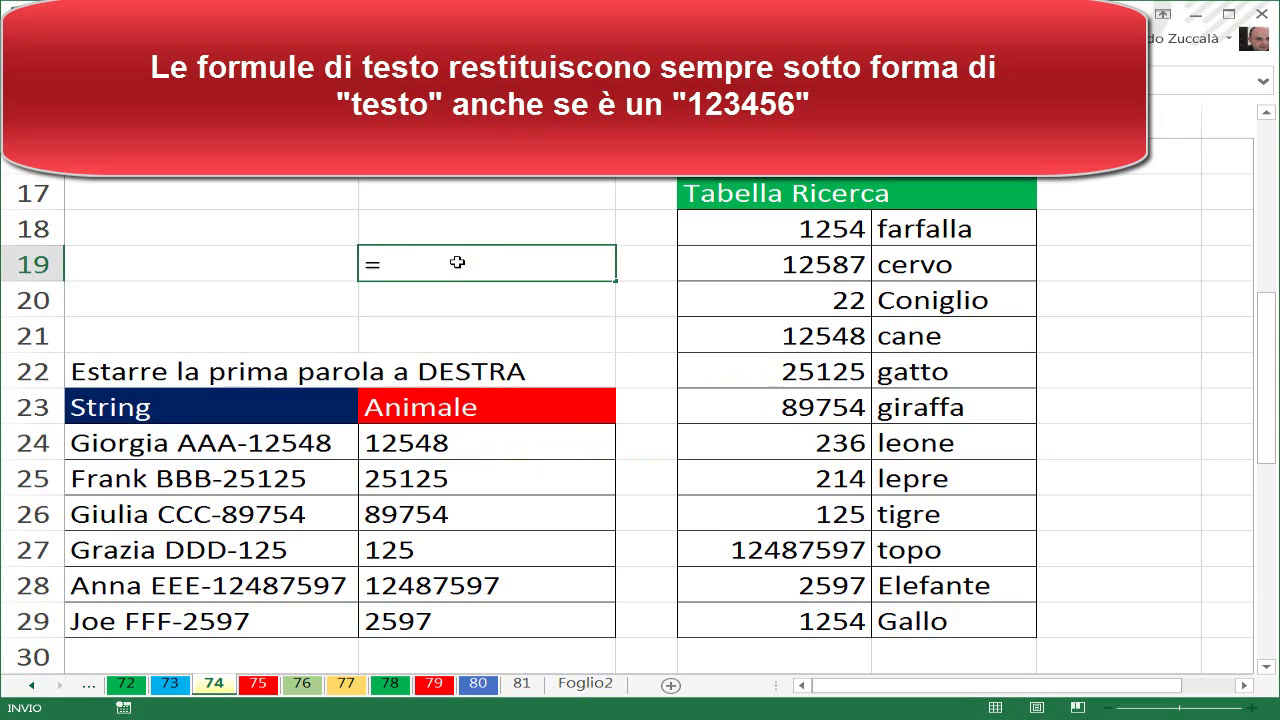
click(405, 450)
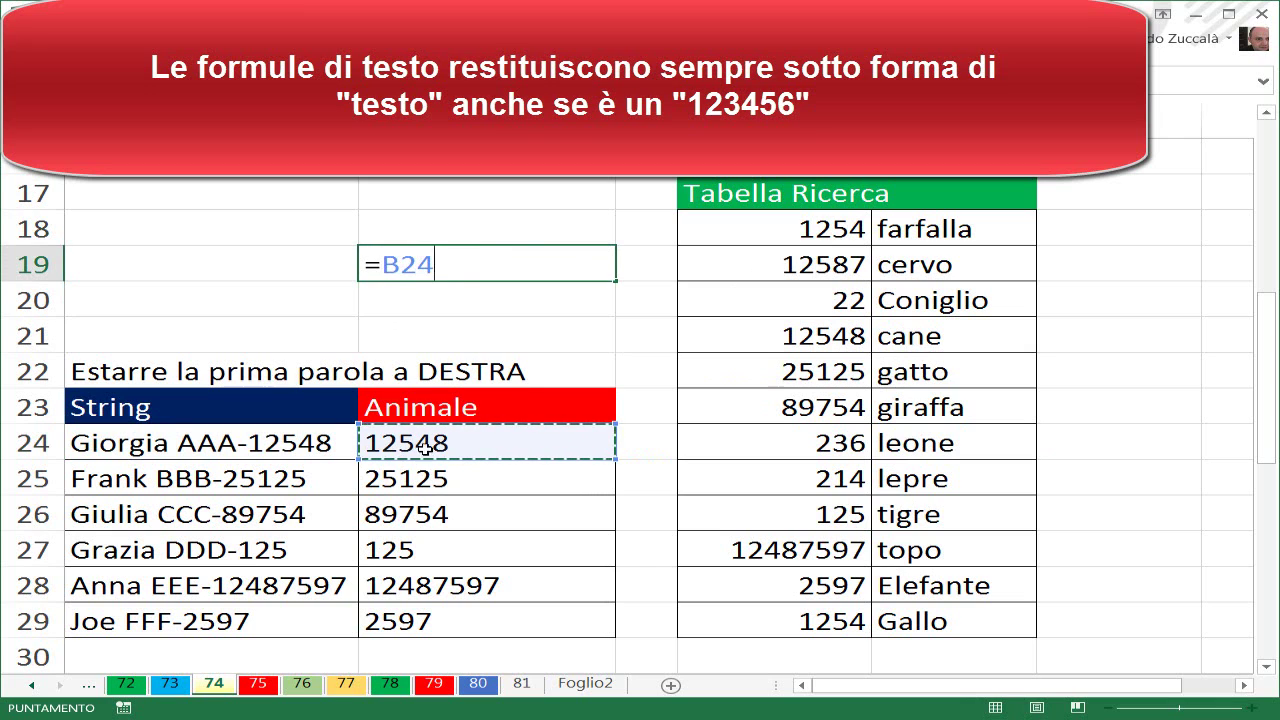
text(=)
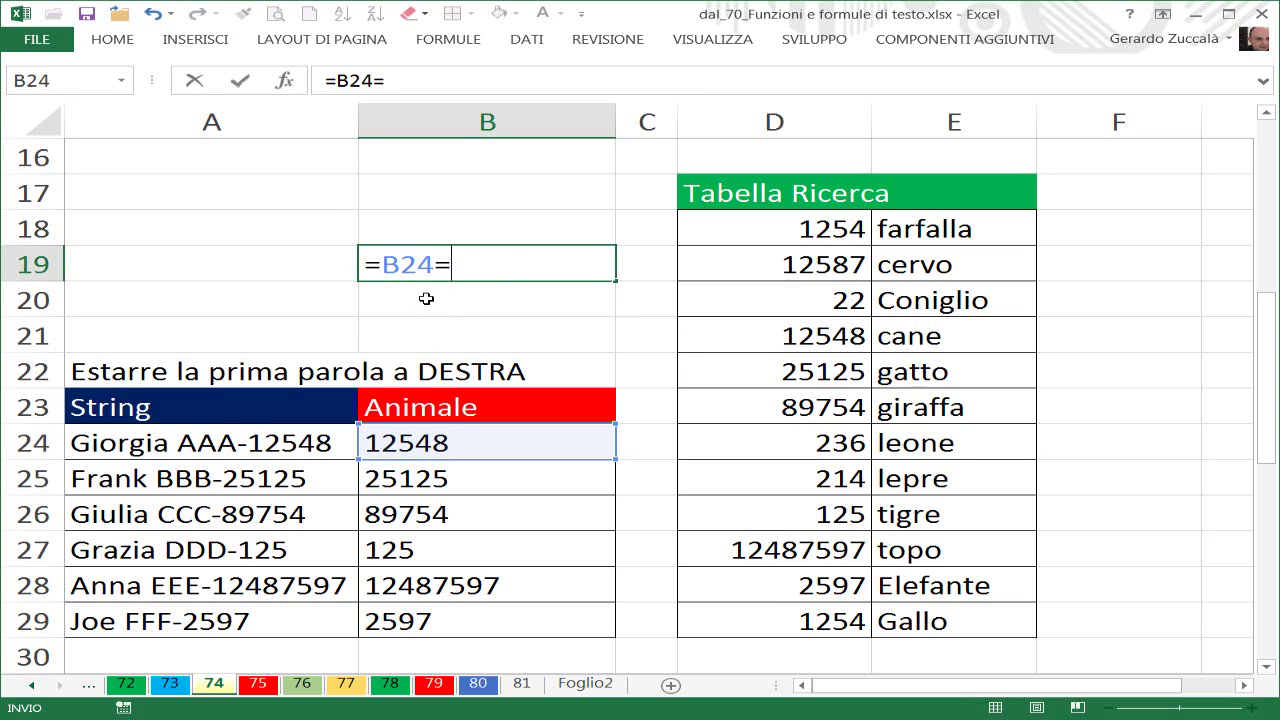
click(788, 336)
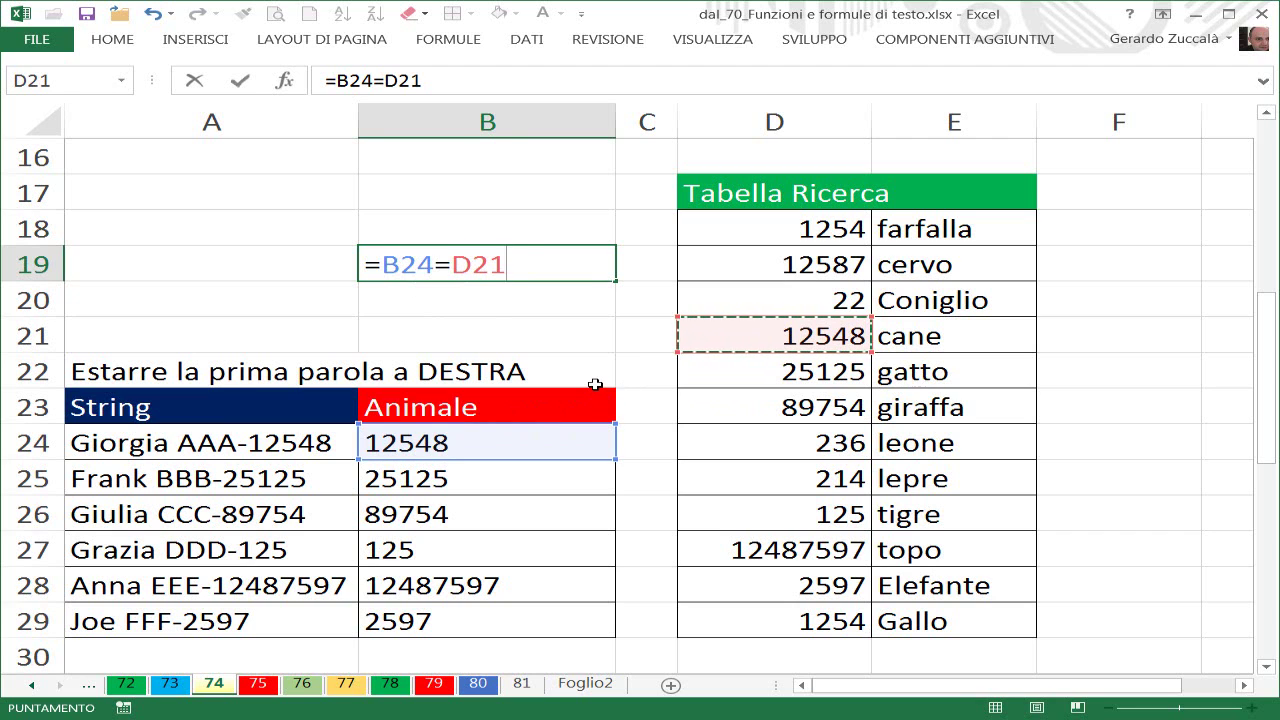
key(ctrl+Return)
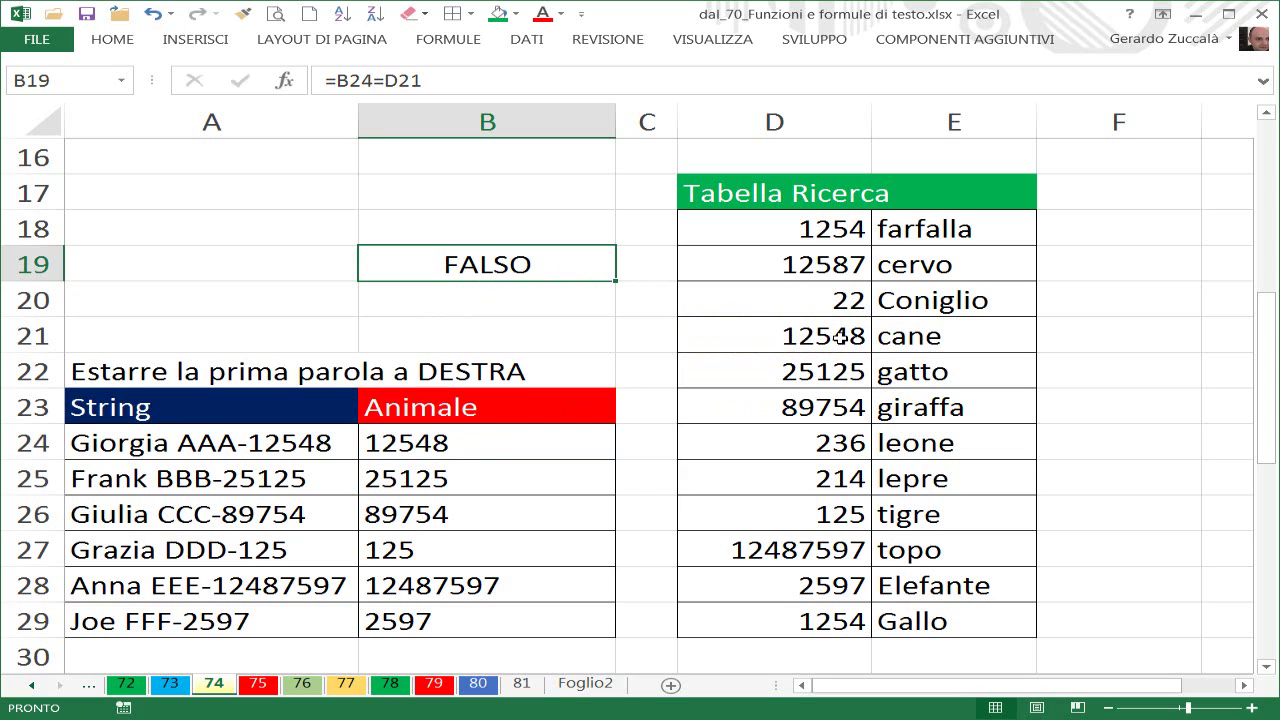
click(449, 440)
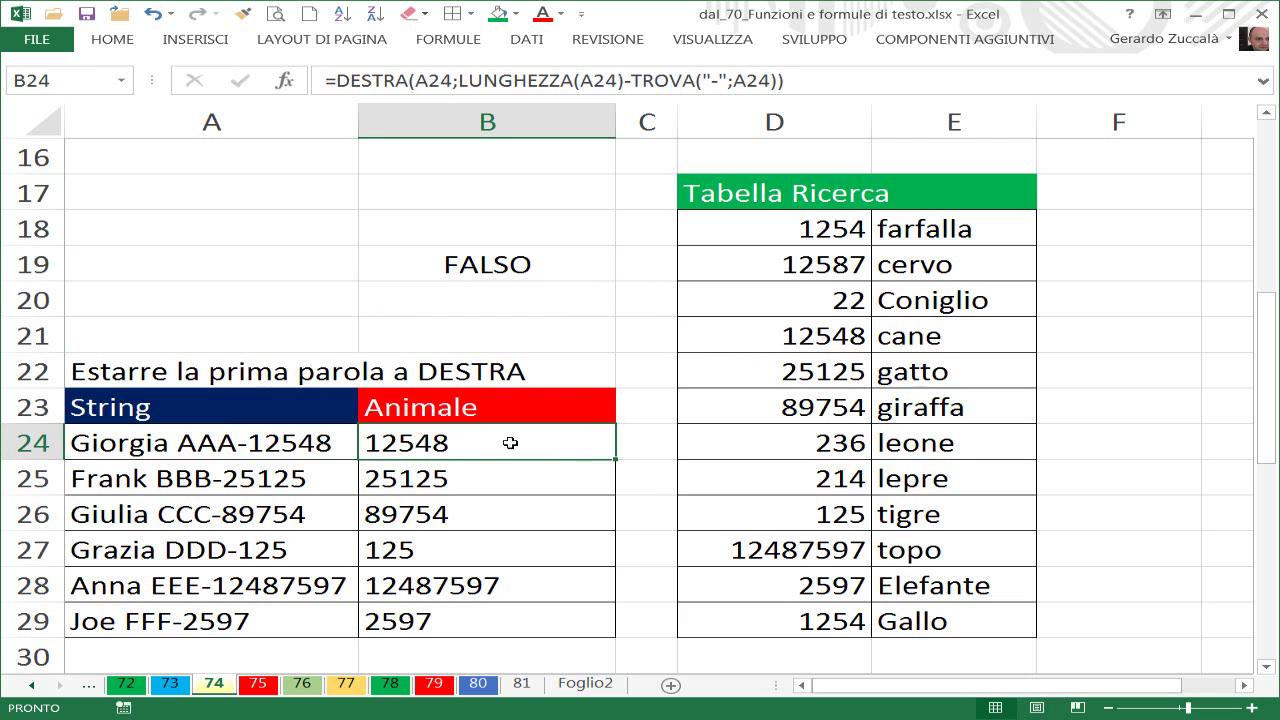
Step: Append +0 to the B24 formula, after trying *1 and /10, so it returns numeric 12548
key(F2)
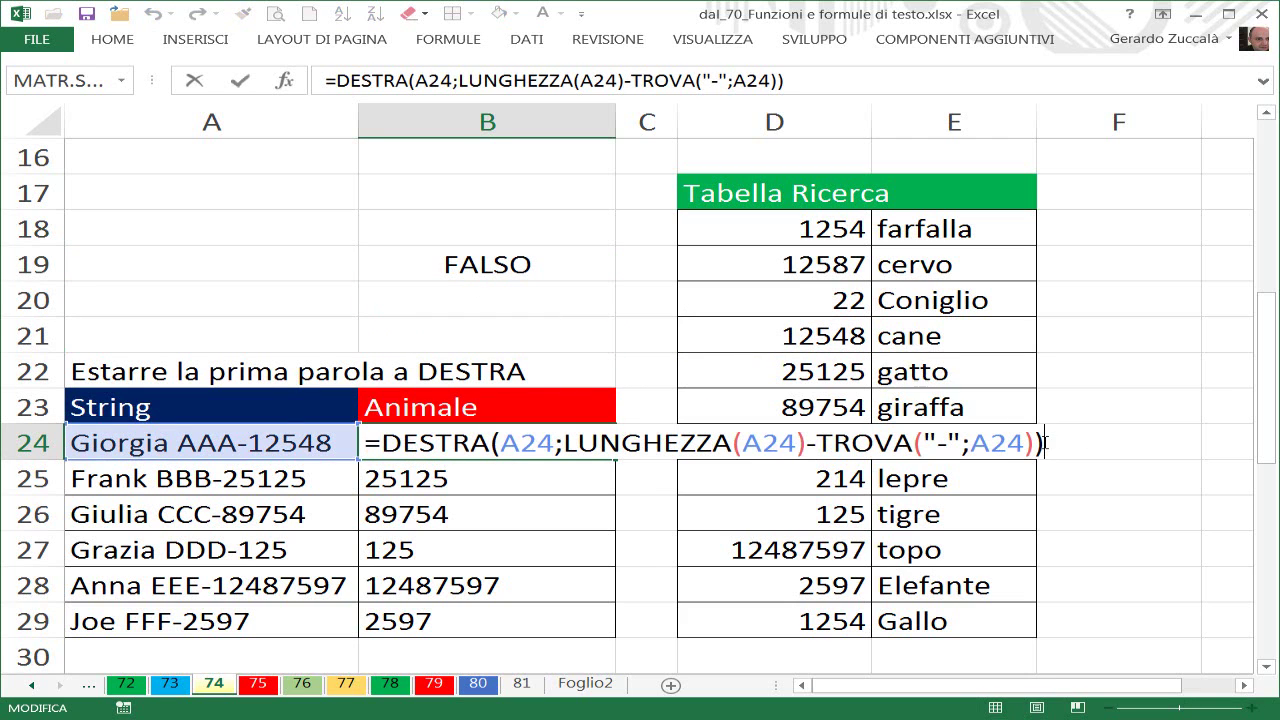
text(+)
text(0)
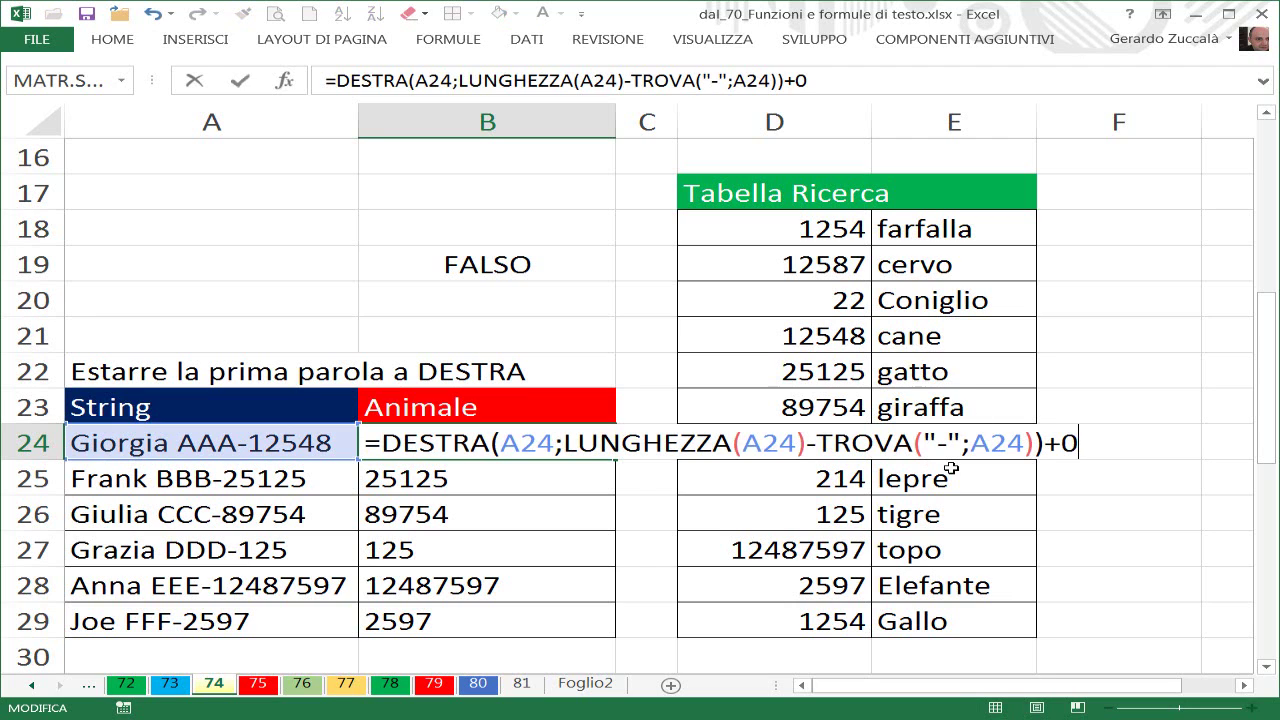
key(BackSpace)
key(BackSpace)
text(*)
text(1)
key(BackSpace)
key(BackSpace)
text(/)
text(1)
key(BackSpace)
text(10)
key(BackSpace)
key(BackSpace)
key(BackSpace)
text(+)
text(0)
key(ctrl+Return)
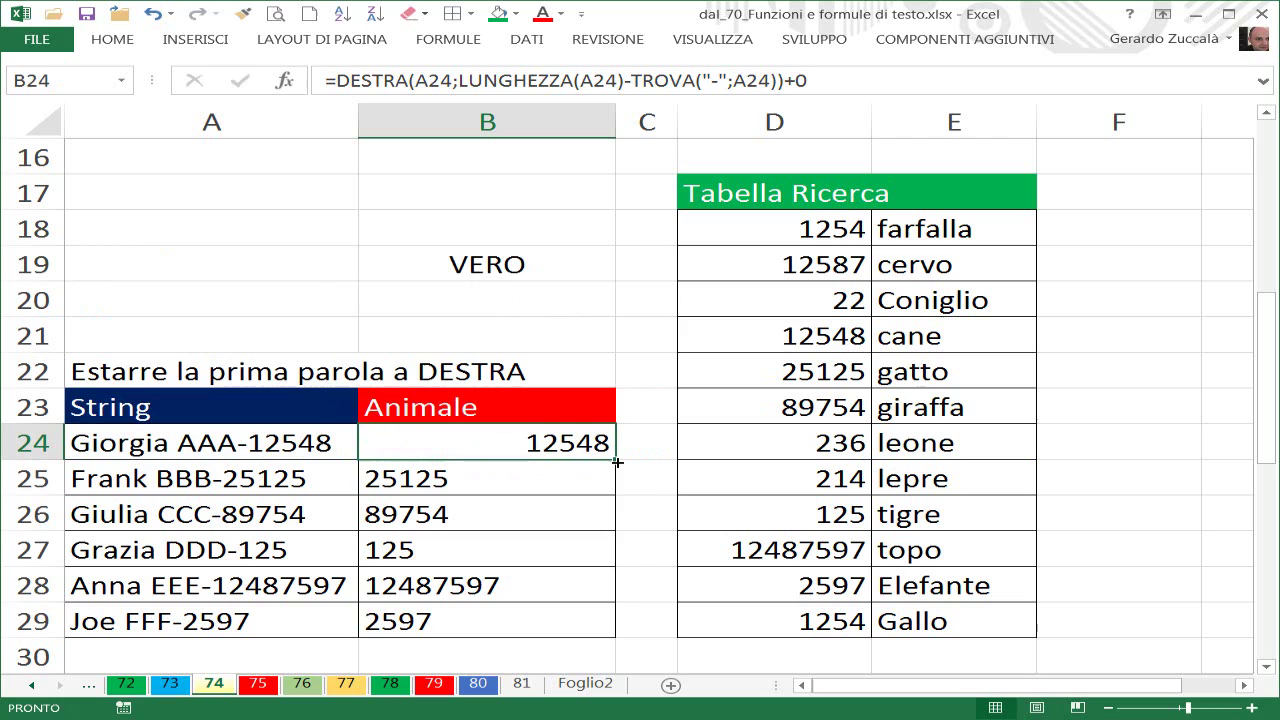
Step: Fill the numeric formula down to B29 and compare it with the table's 12548 cane row
double_click(617, 462)
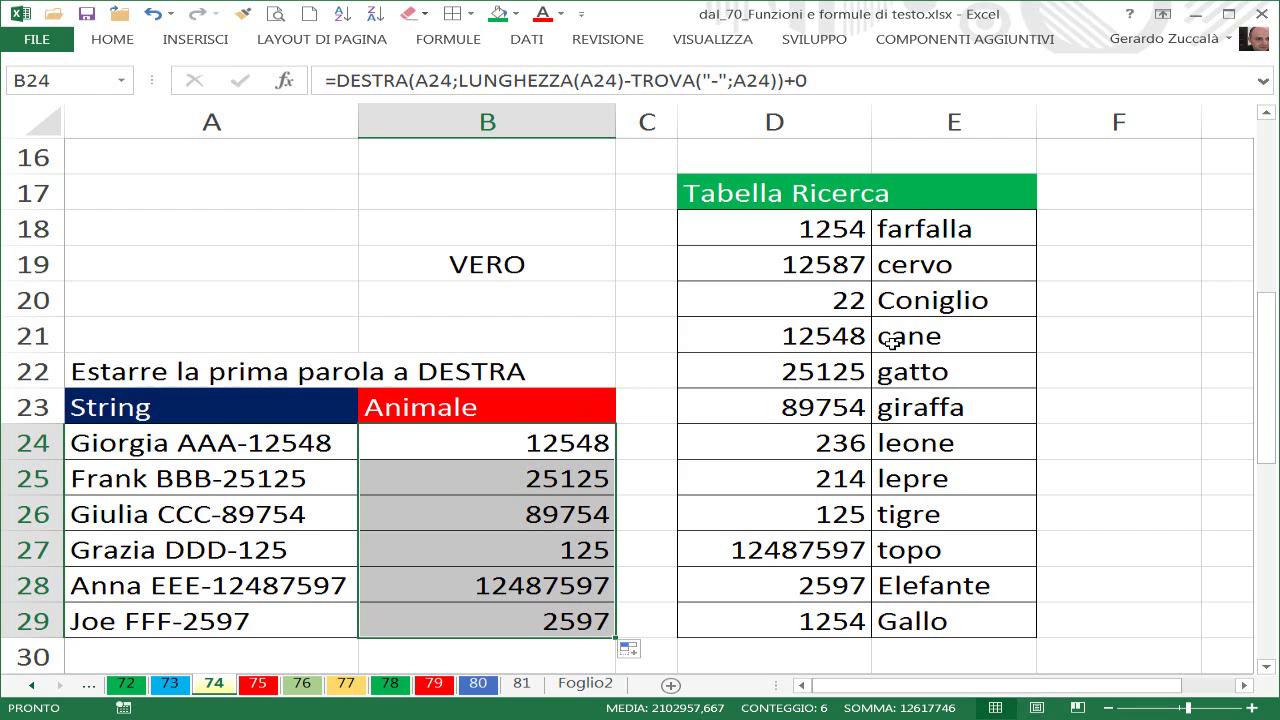
drag(891, 341, 848, 341)
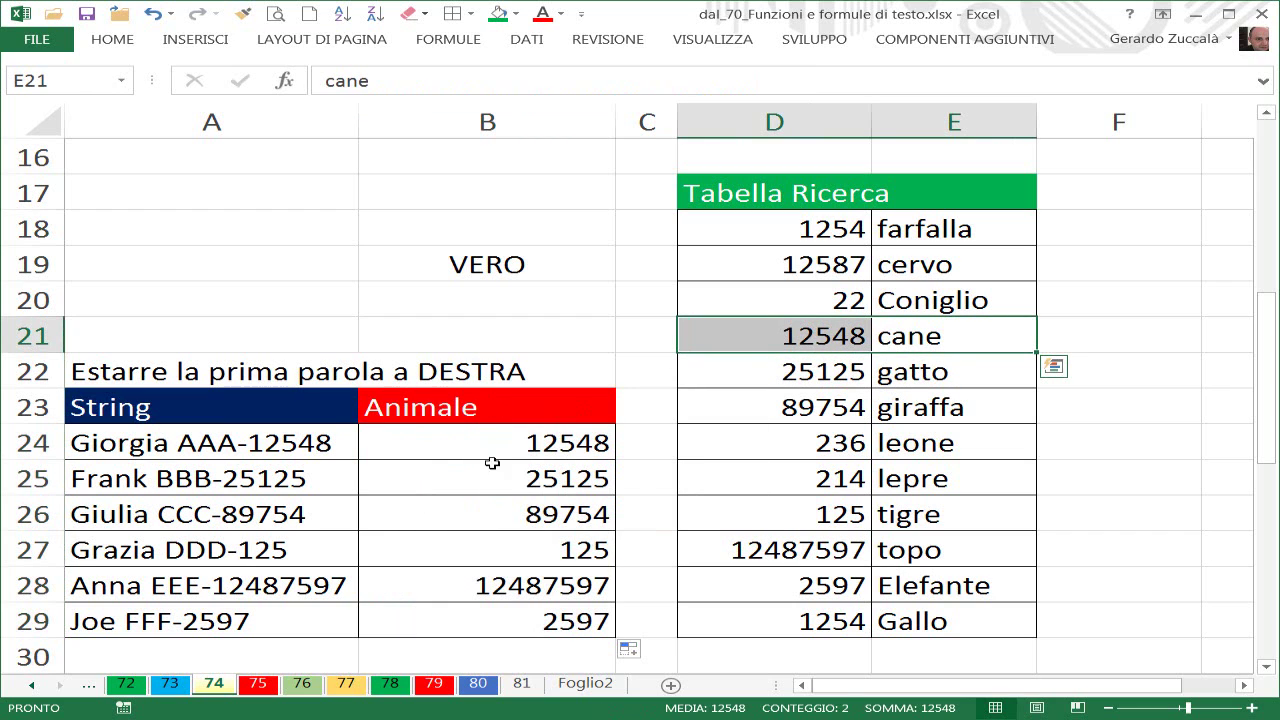
click(520, 443)
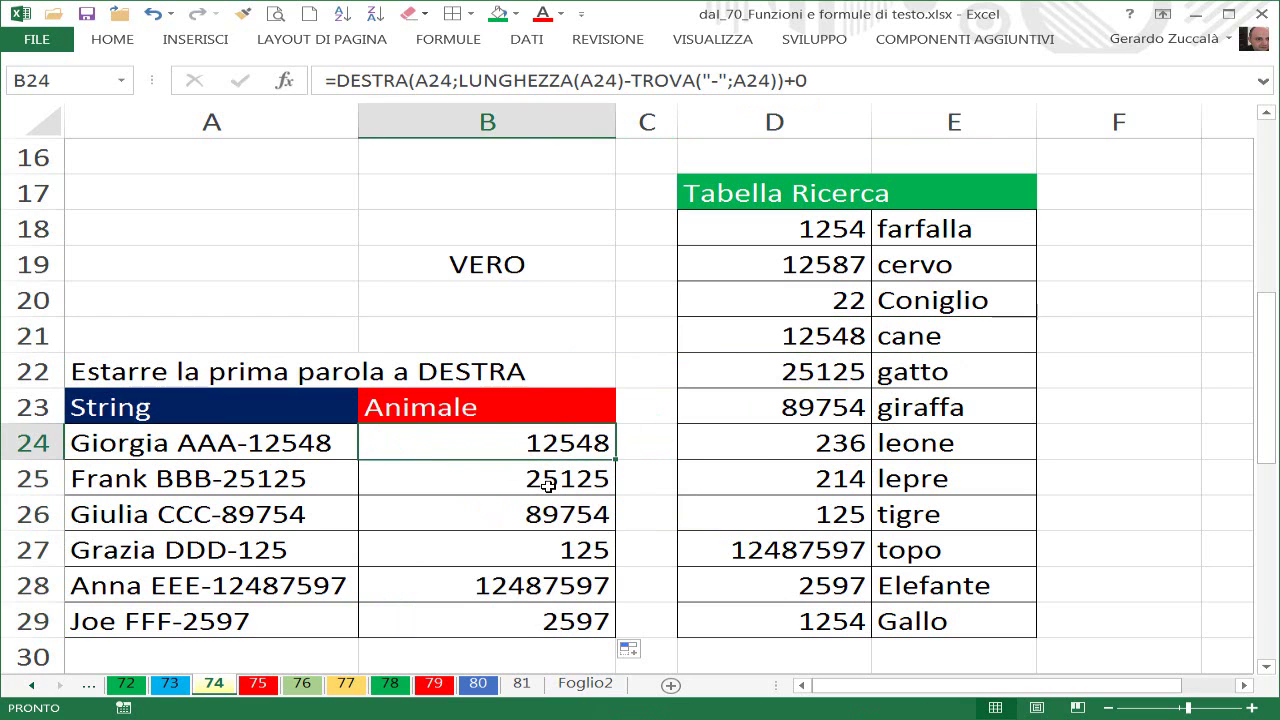
Step: Wrap the B24 number extraction in CERCA.VERT, previewing the lookup value with F9
key(F2)
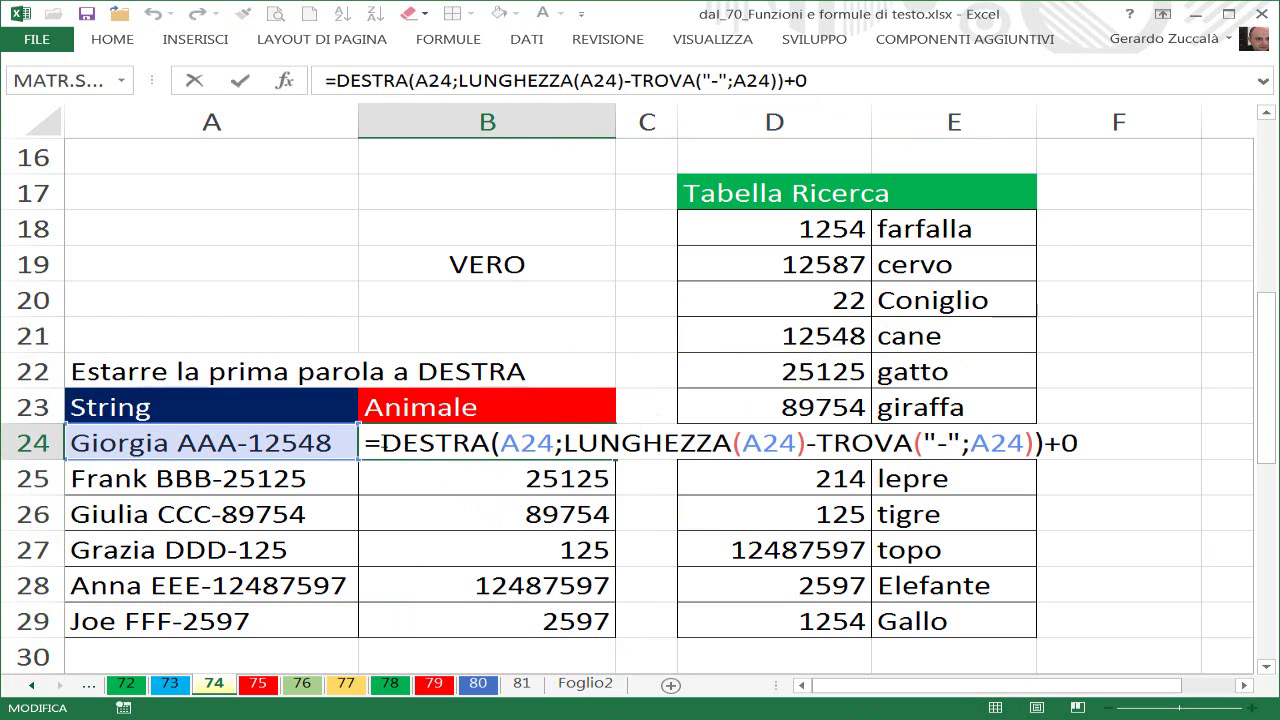
text(cer)
key(Down)
key(Down)
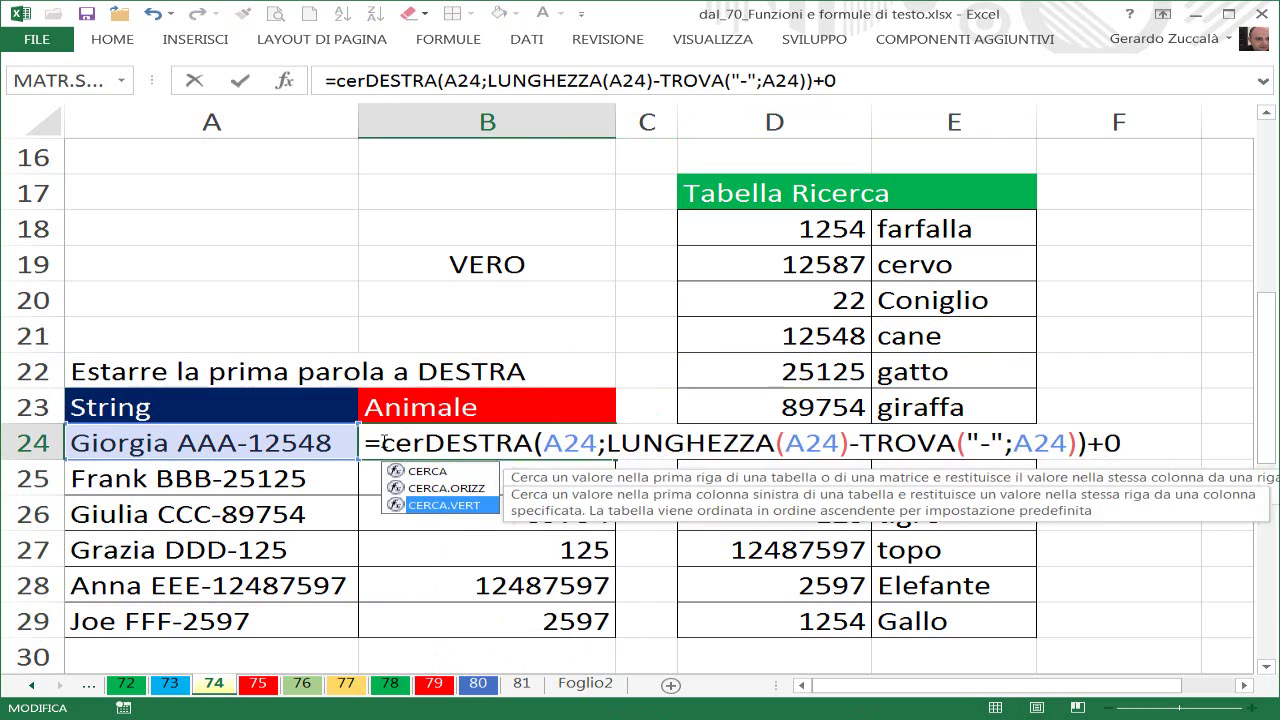
key(Tab)
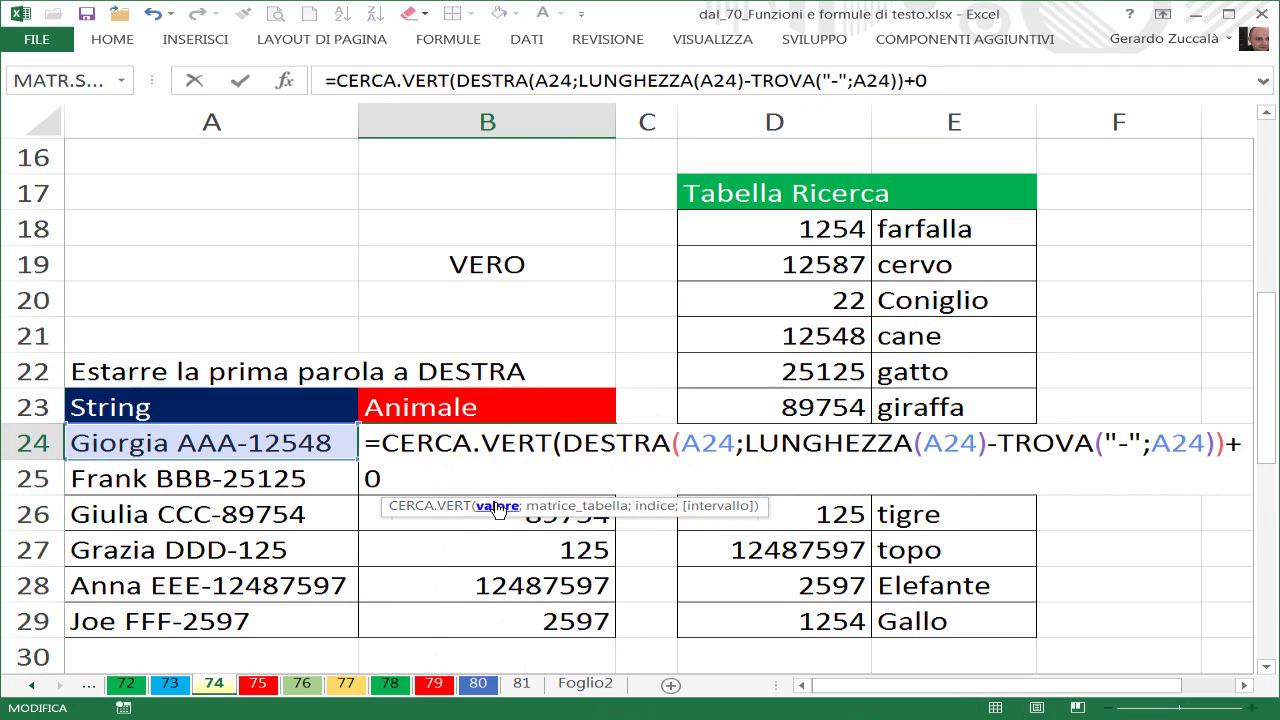
click(495, 506)
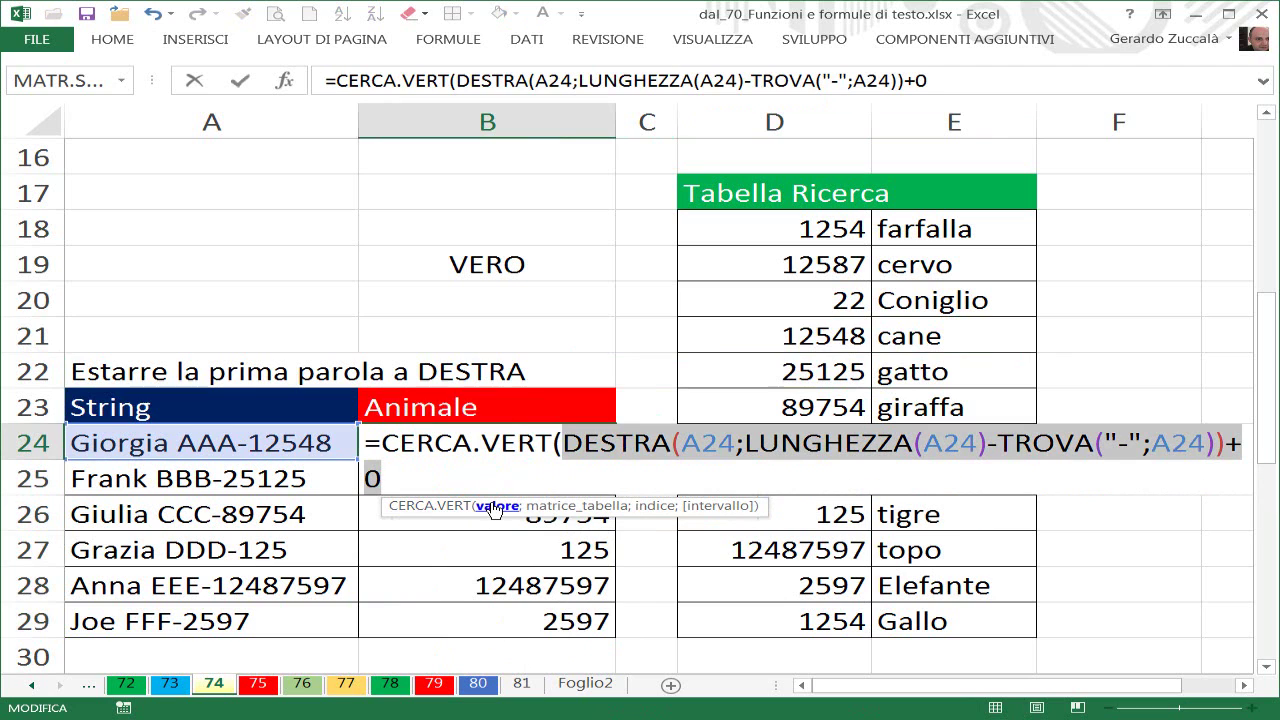
key(F9)
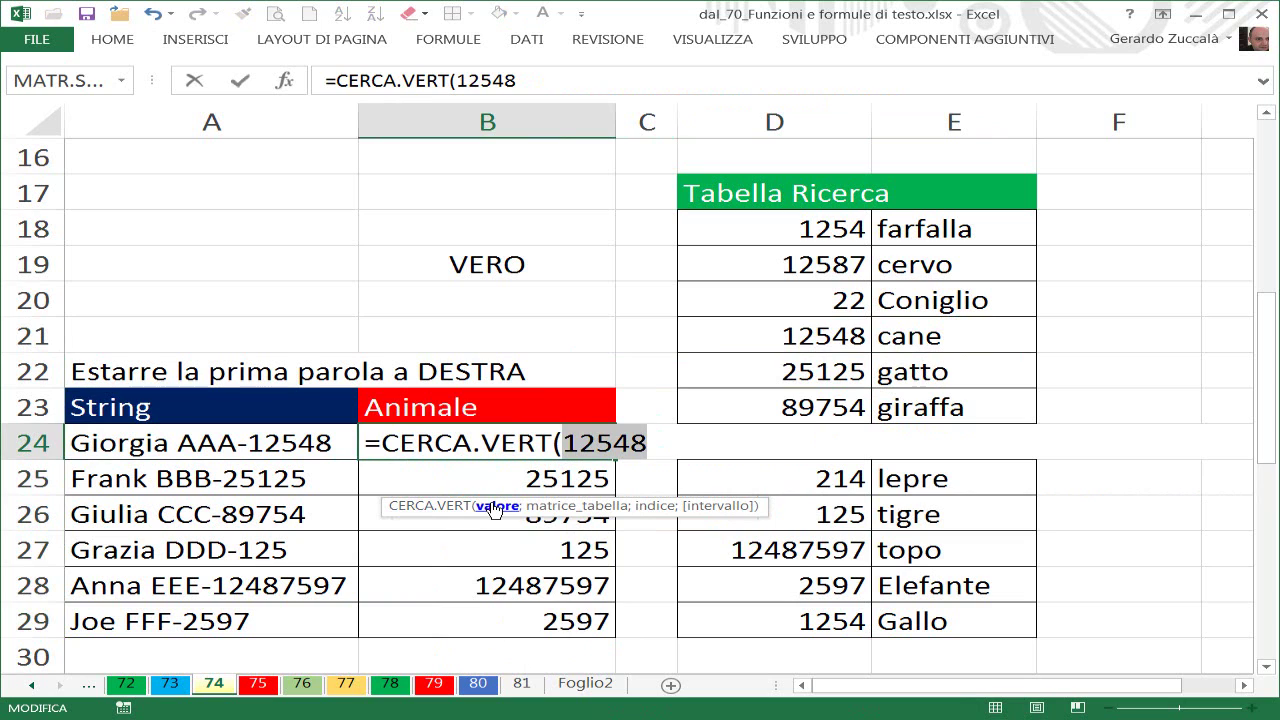
click(395, 479)
text(;)
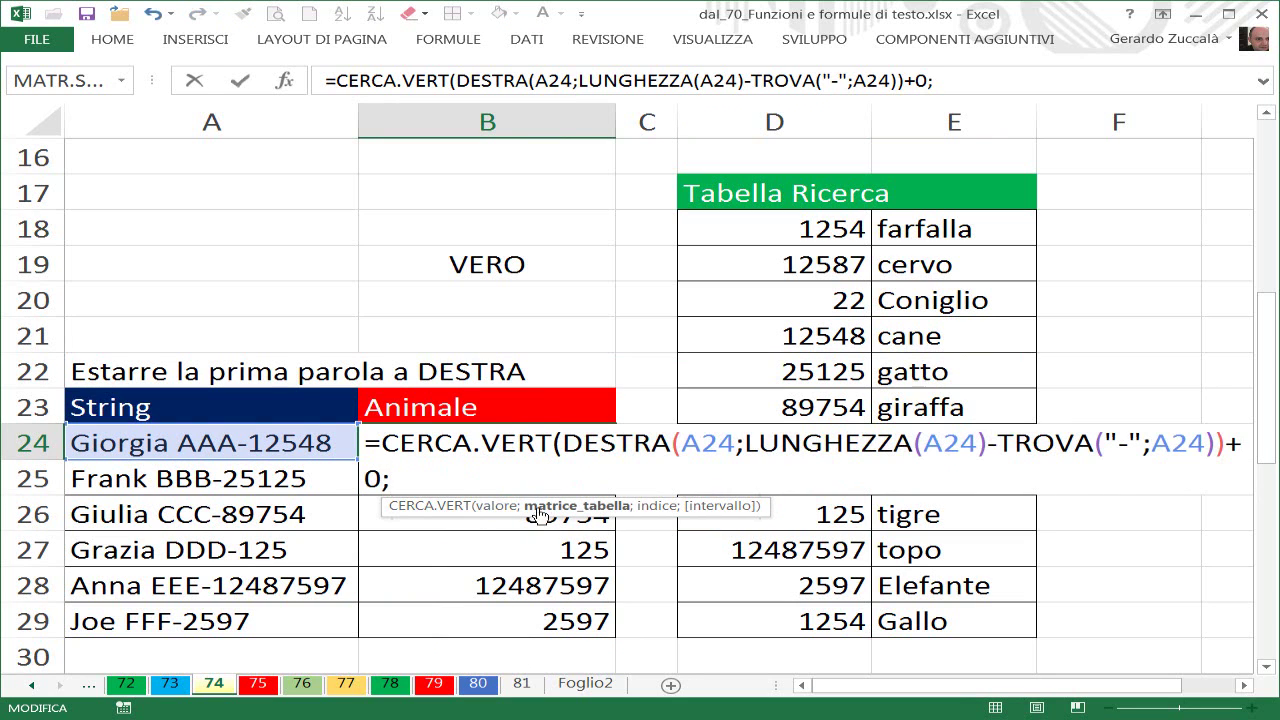
Step: Complete the lookup with range $D$18:$E$29, column 2 and FALSO, so B24 shows cane
drag(770, 222, 928, 620)
key(F4)
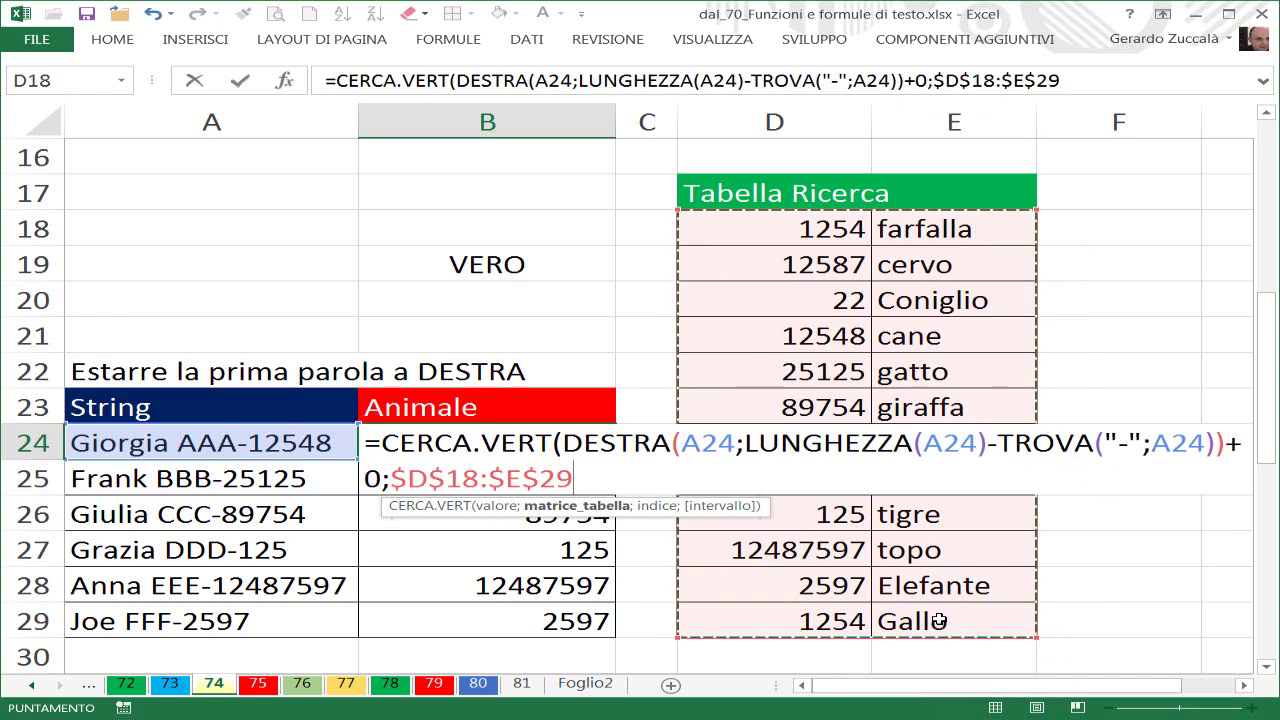
text(;)
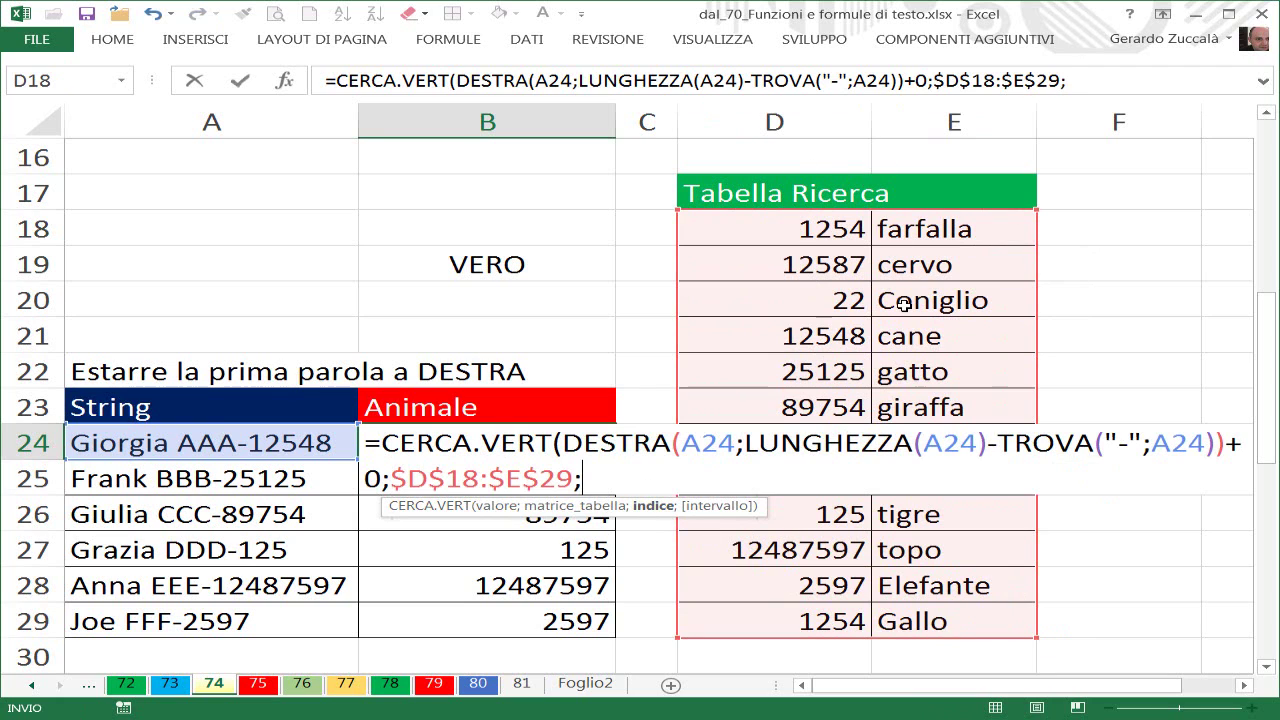
text(2;)
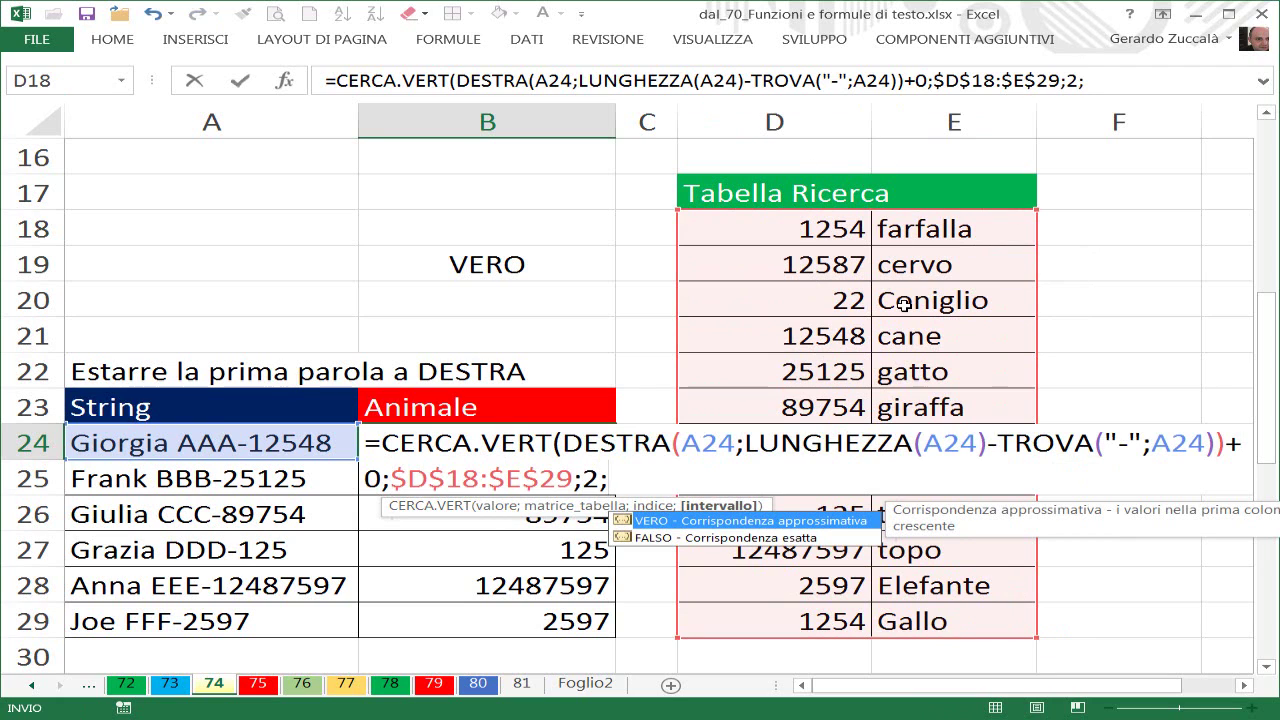
key(Down)
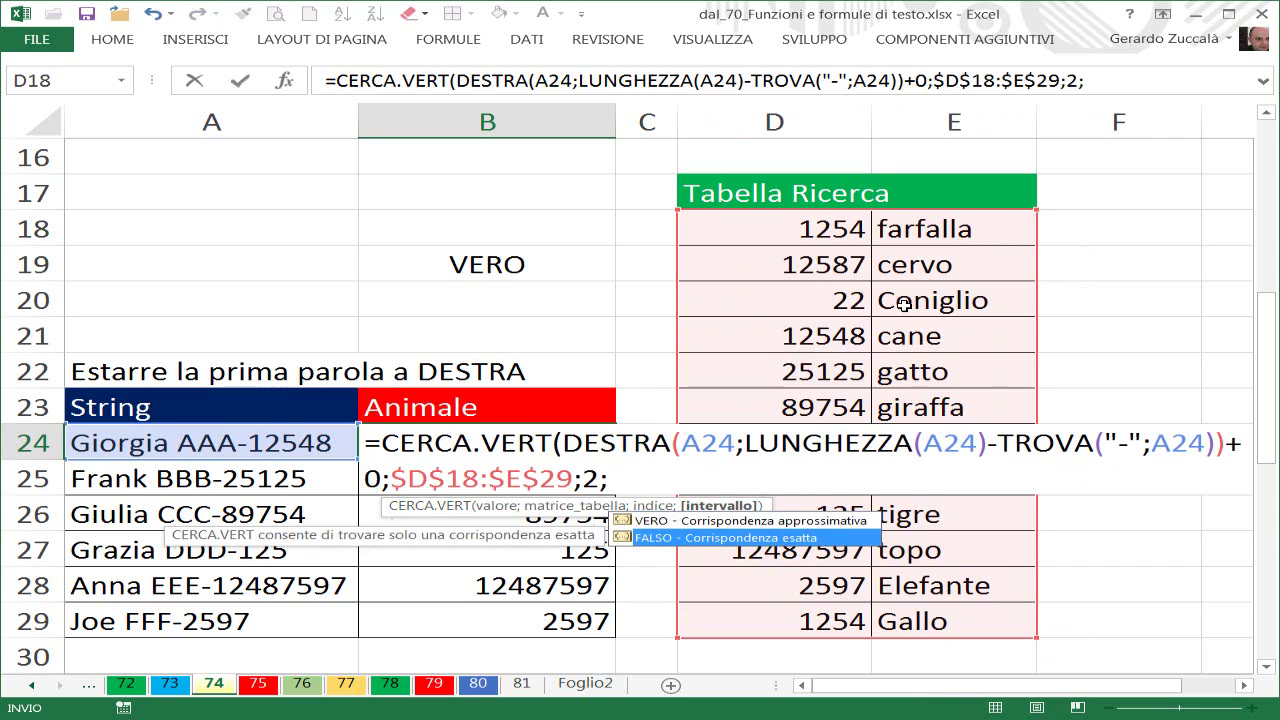
key(Tab)
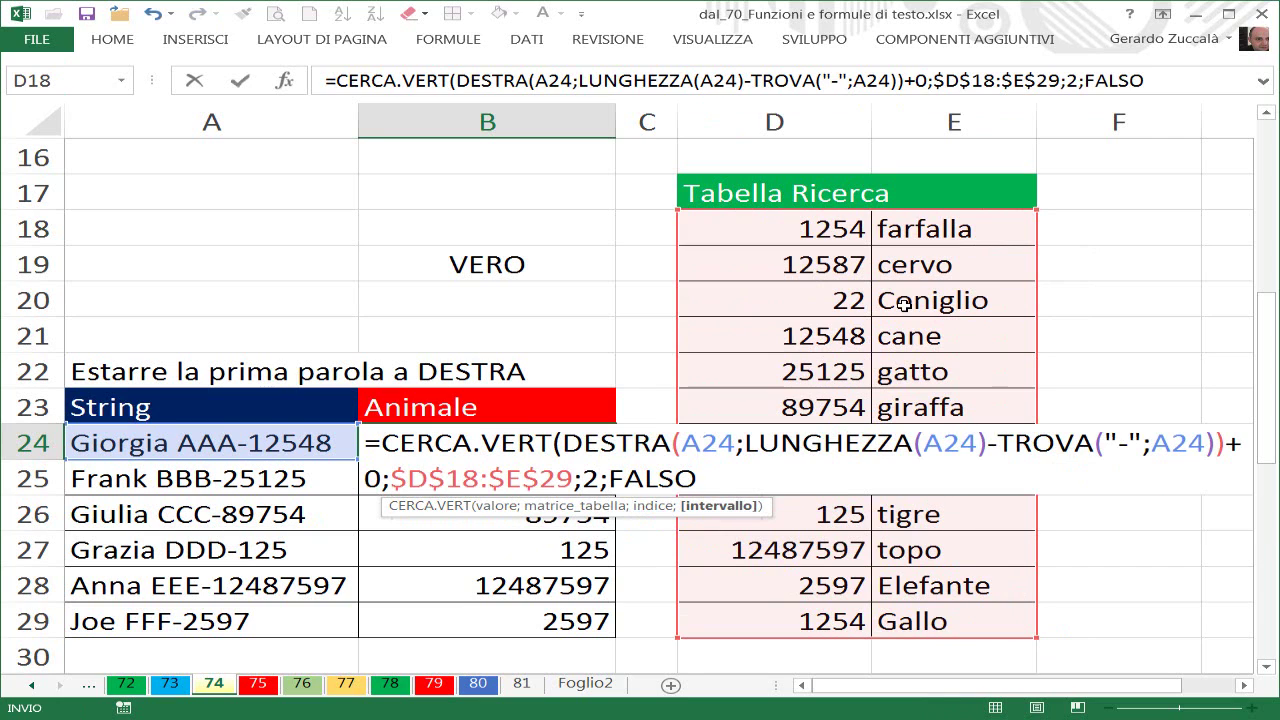
text())
key(ctrl+Return)
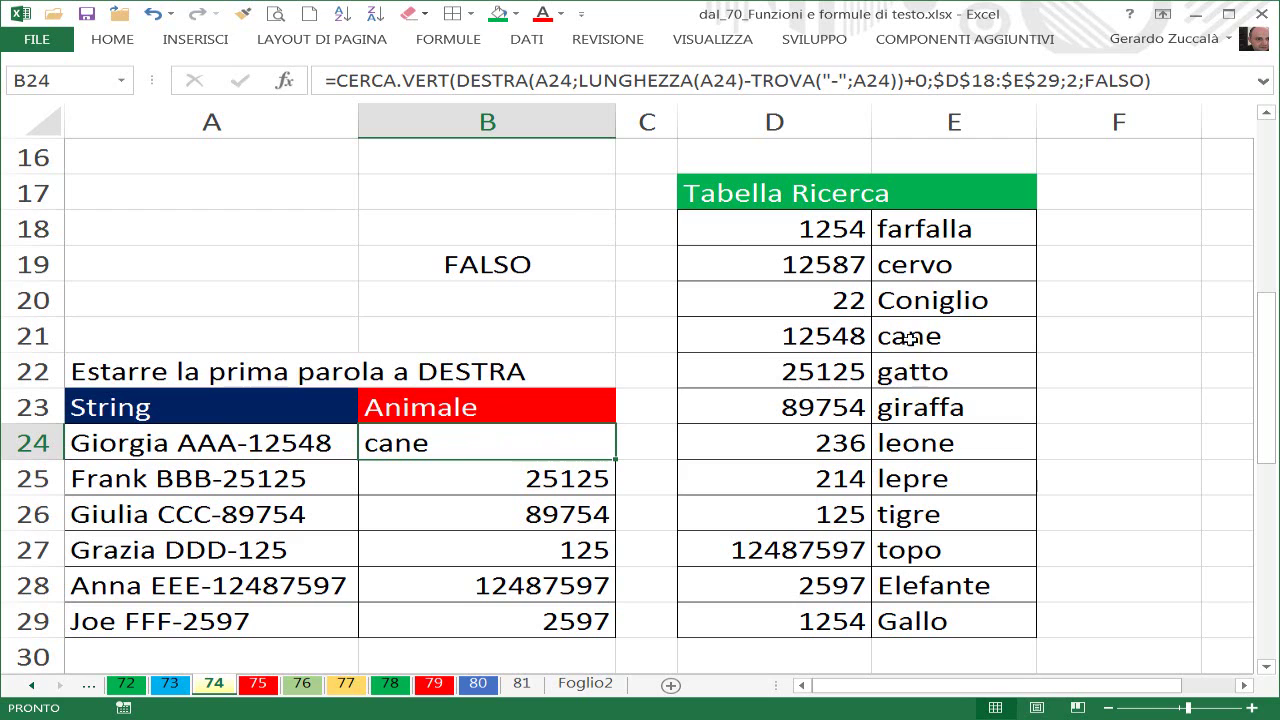
Step: Fill the lookup down to B29 and verify Elefante against code 2597 in the table
double_click(617, 460)
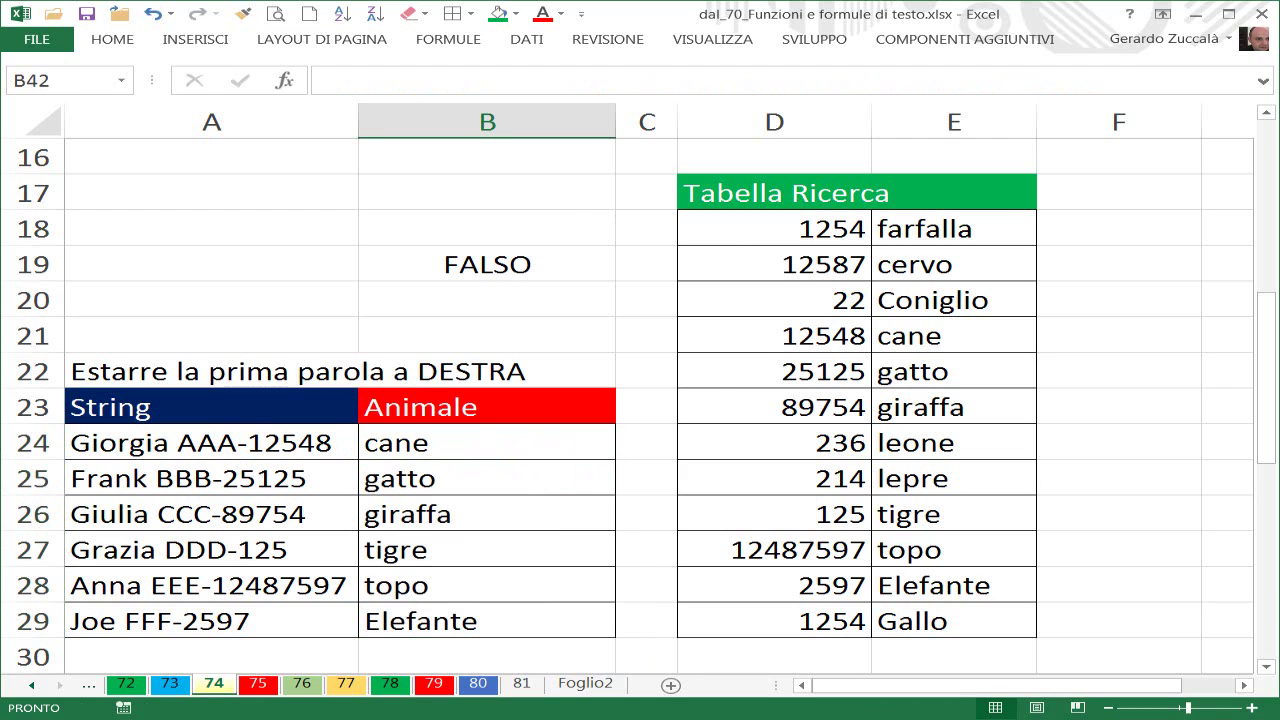
click(224, 623)
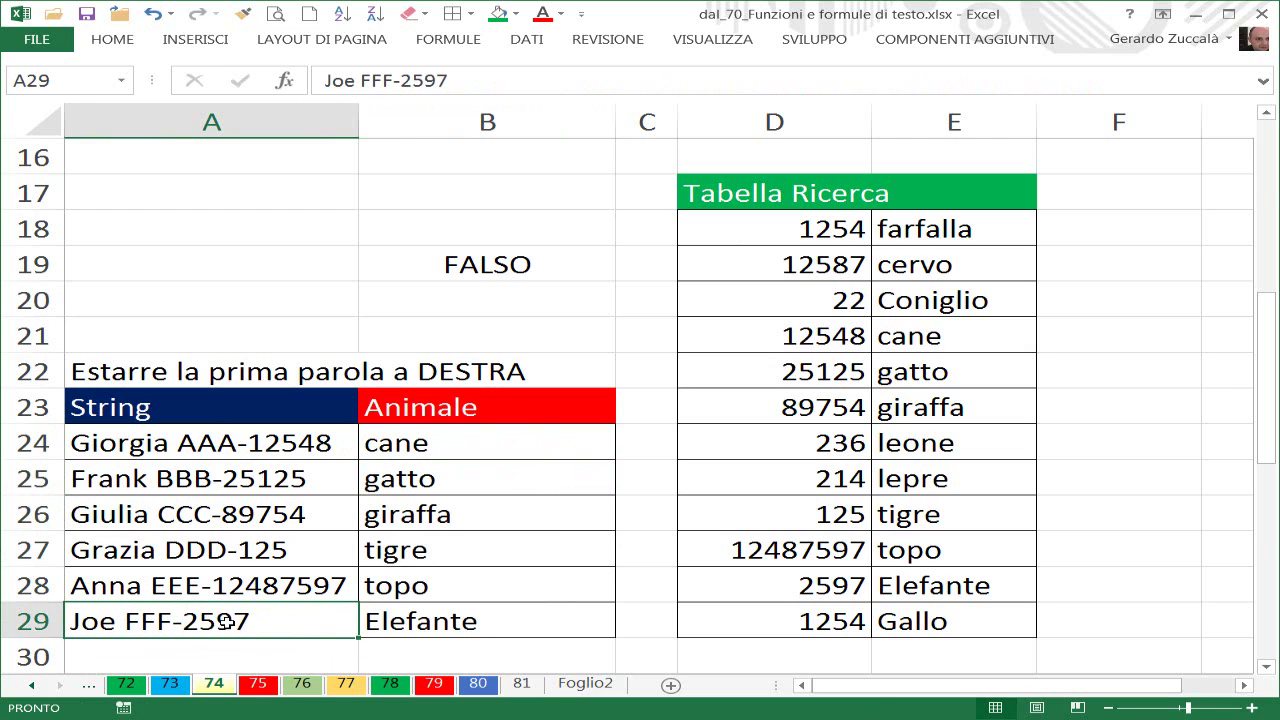
click(420, 622)
click(810, 586)
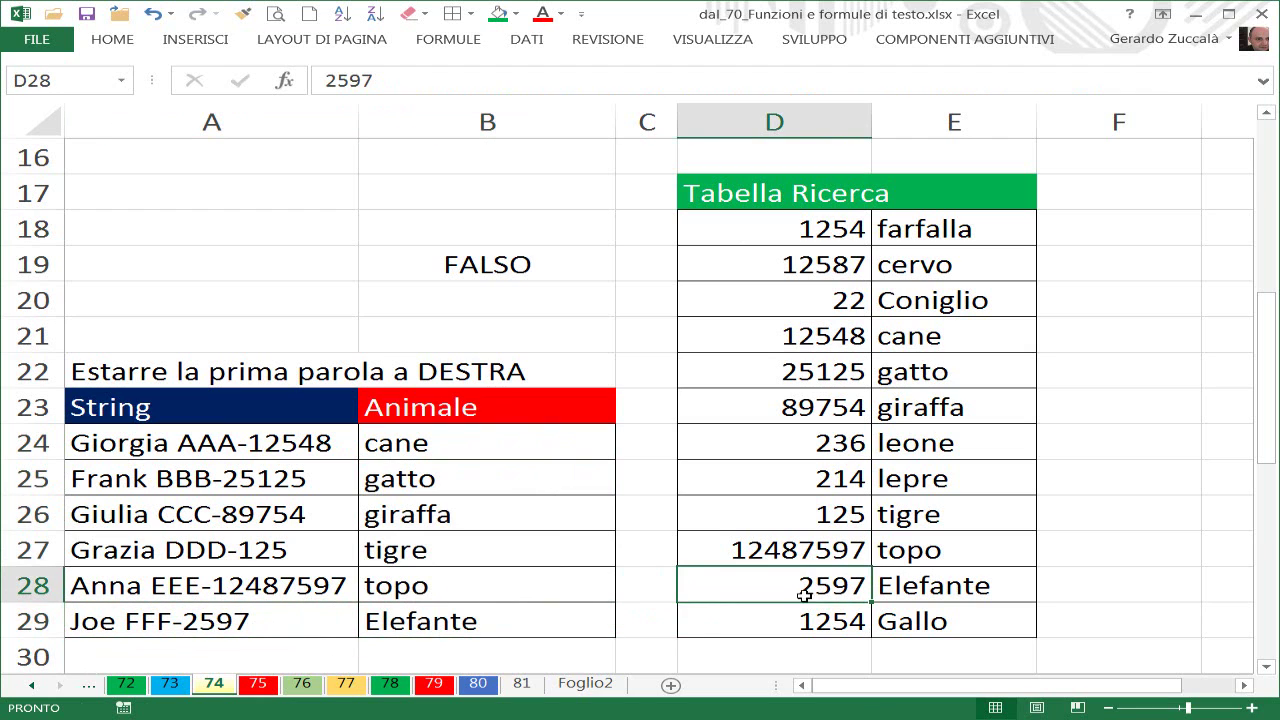
click(918, 586)
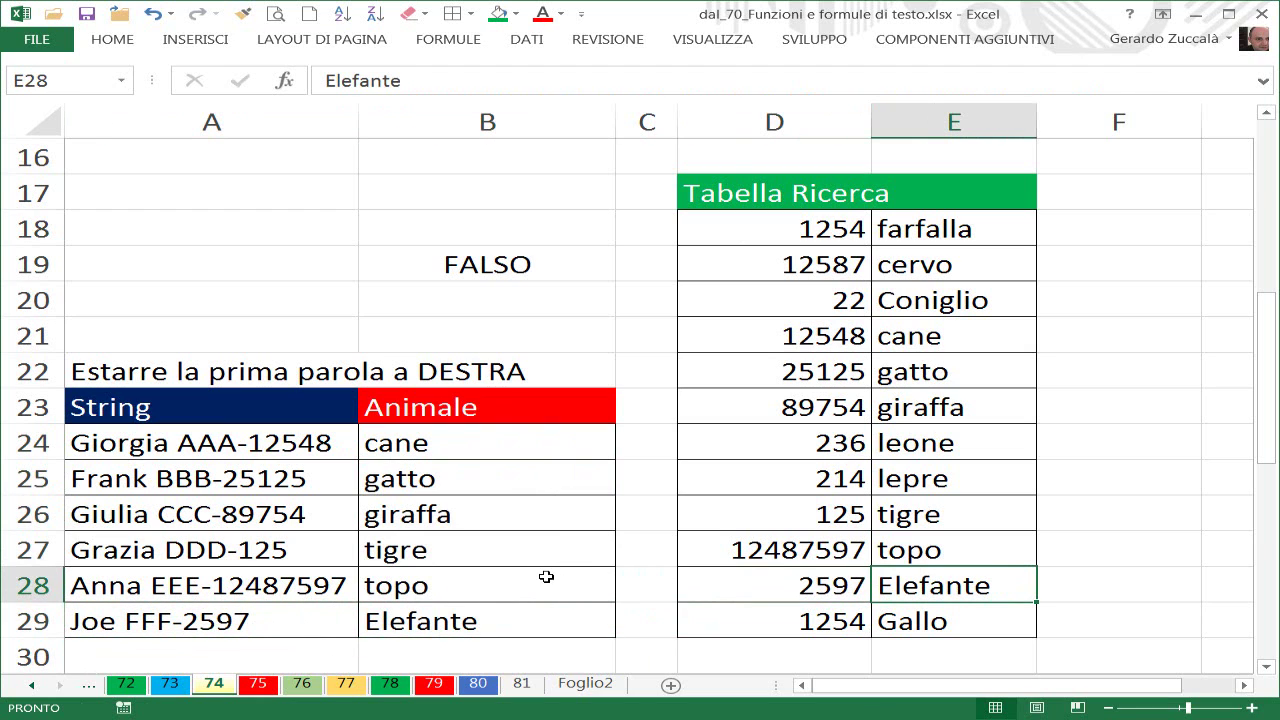
Step: Scroll down to the CENTRO exercise and start a new formula with = in B42
scroll(523, 563, down, 4)
scroll(517, 562, down, 2)
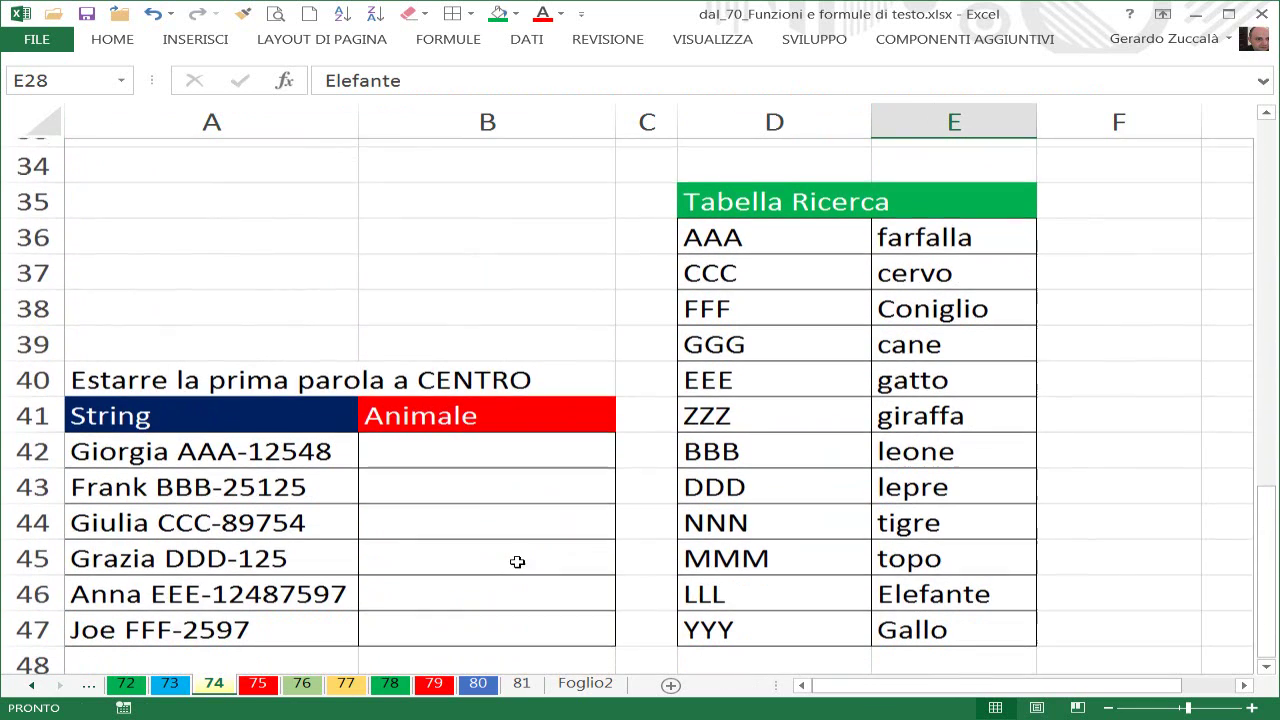
scroll(517, 562, down, 1)
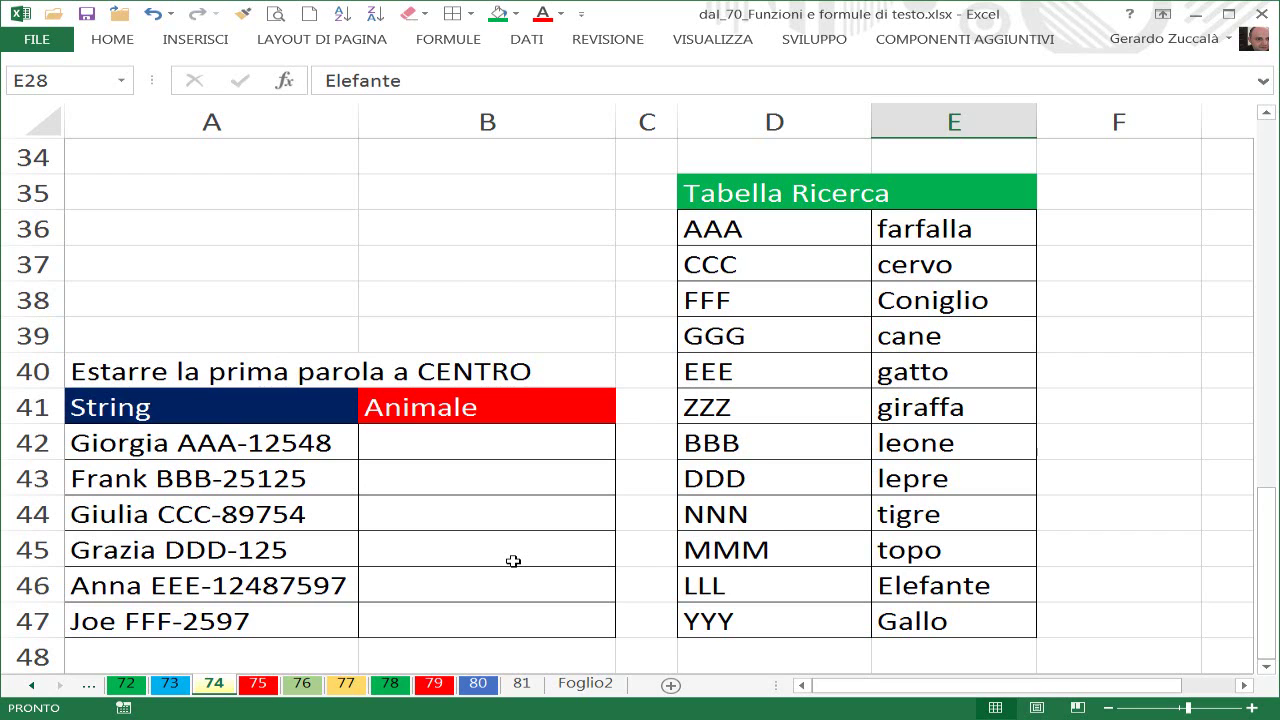
click(428, 446)
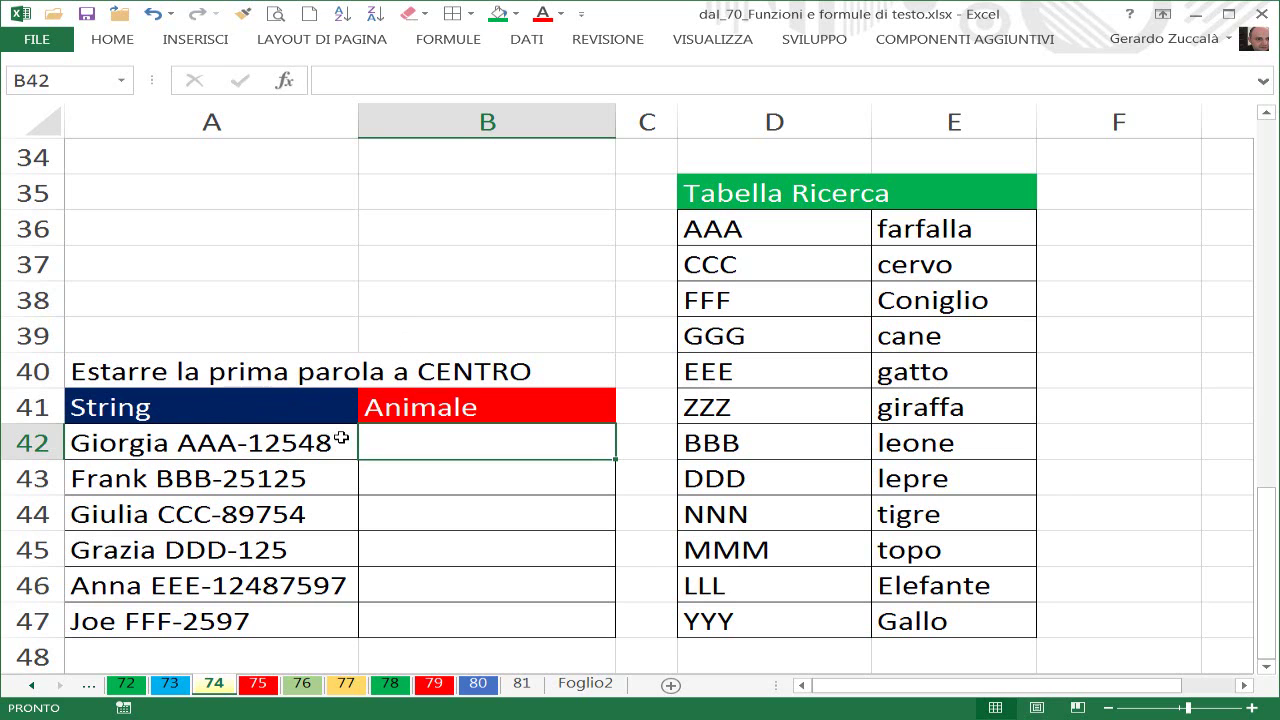
text(=)
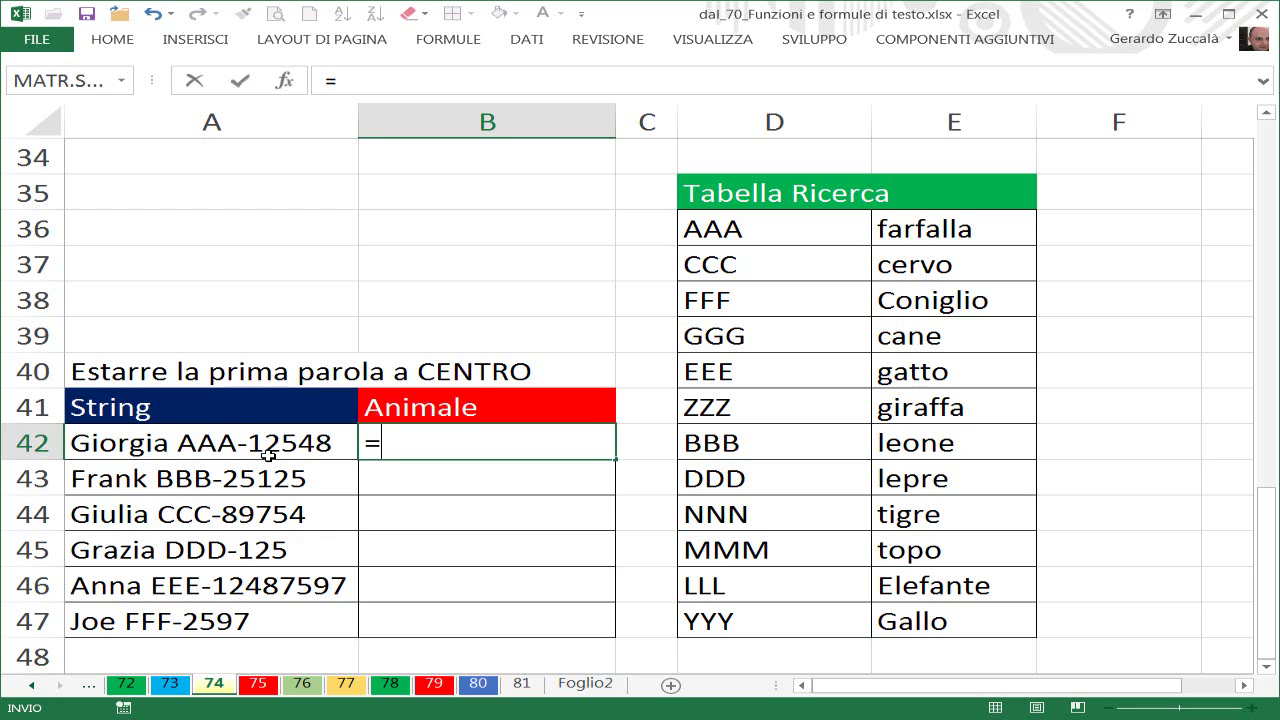
Step: Begin =STRINGA.ESTRAI(A42; with TROVA(" ";A42)+1 as the start position
text(str)
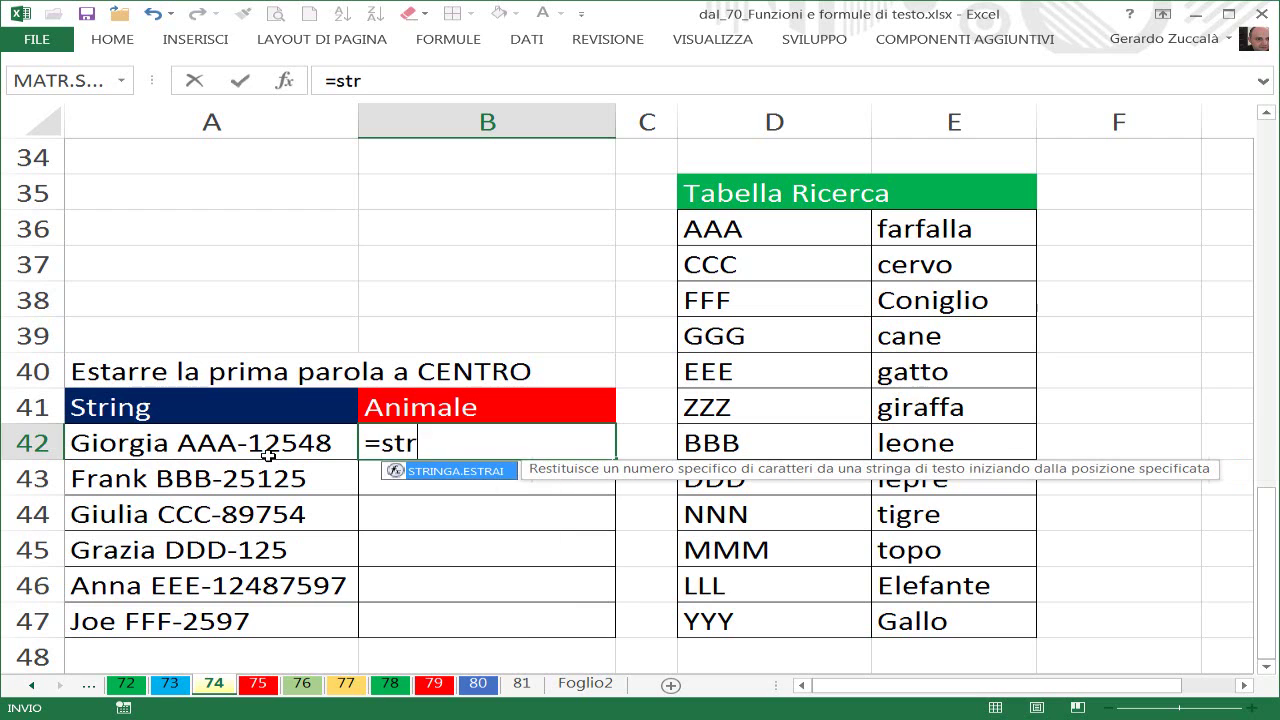
key(Tab)
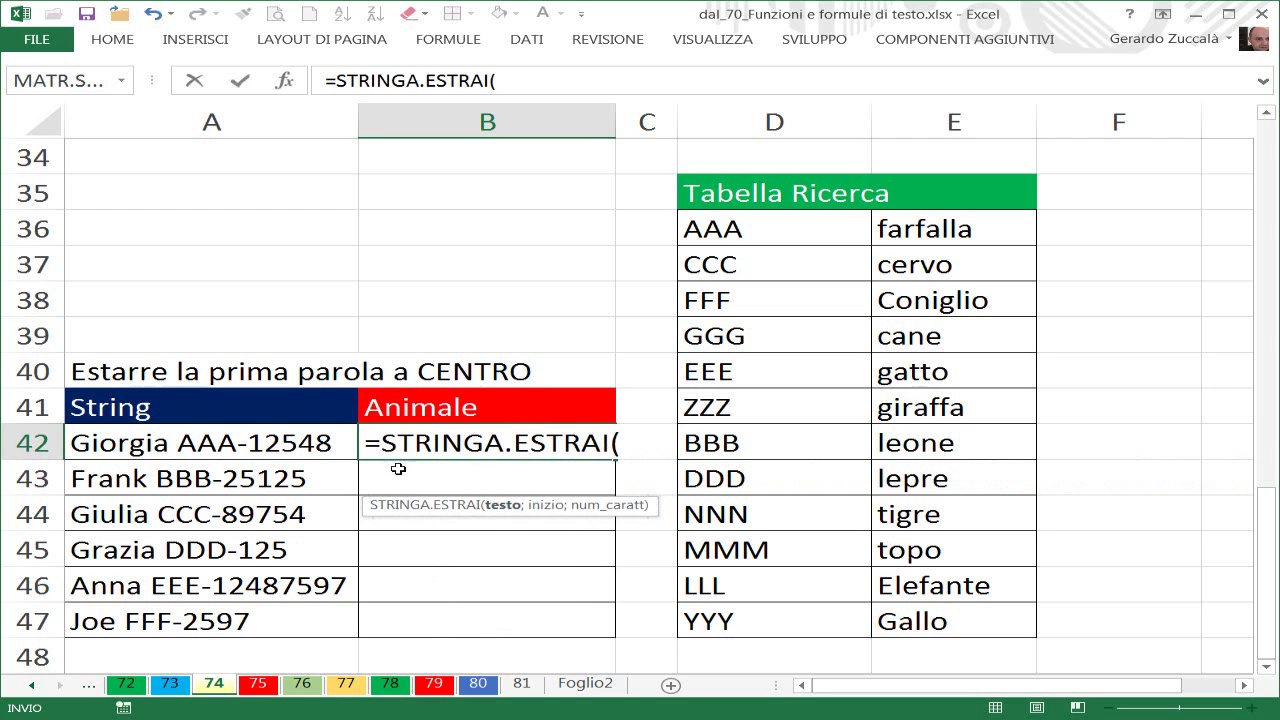
click(236, 443)
text(;)
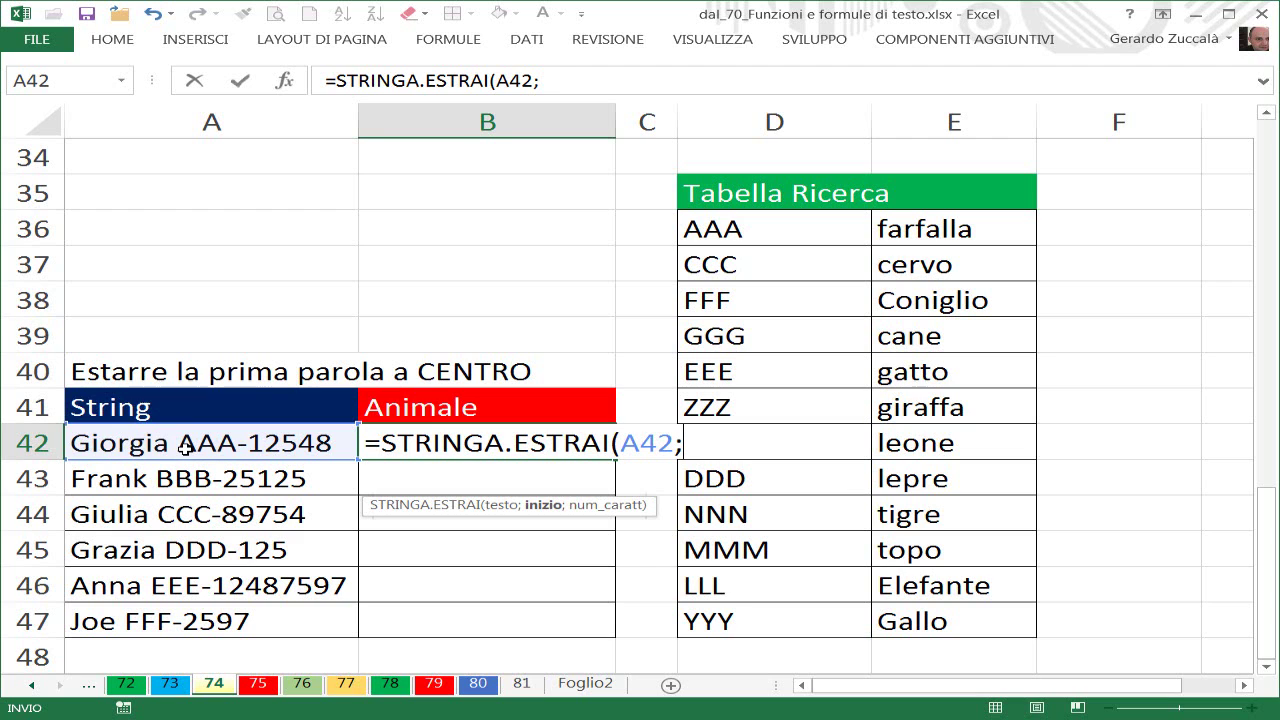
text(tro)
key(Down)
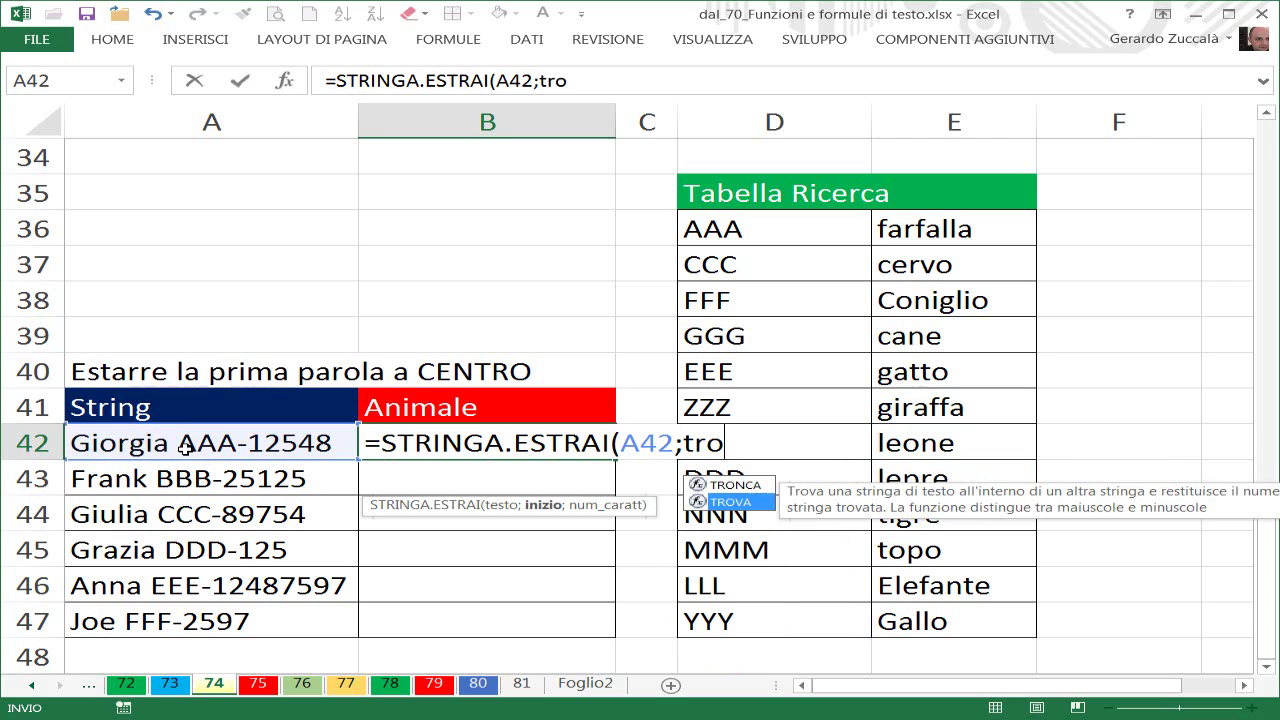
key(Tab)
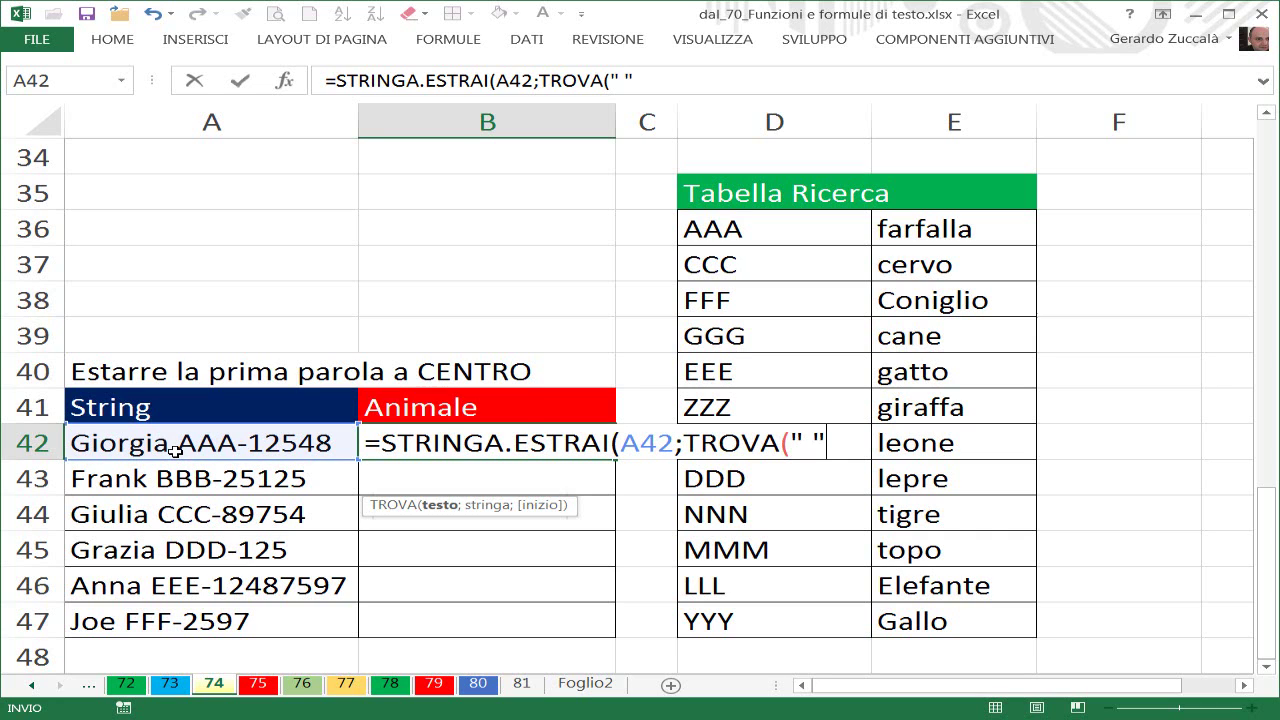
text(;)
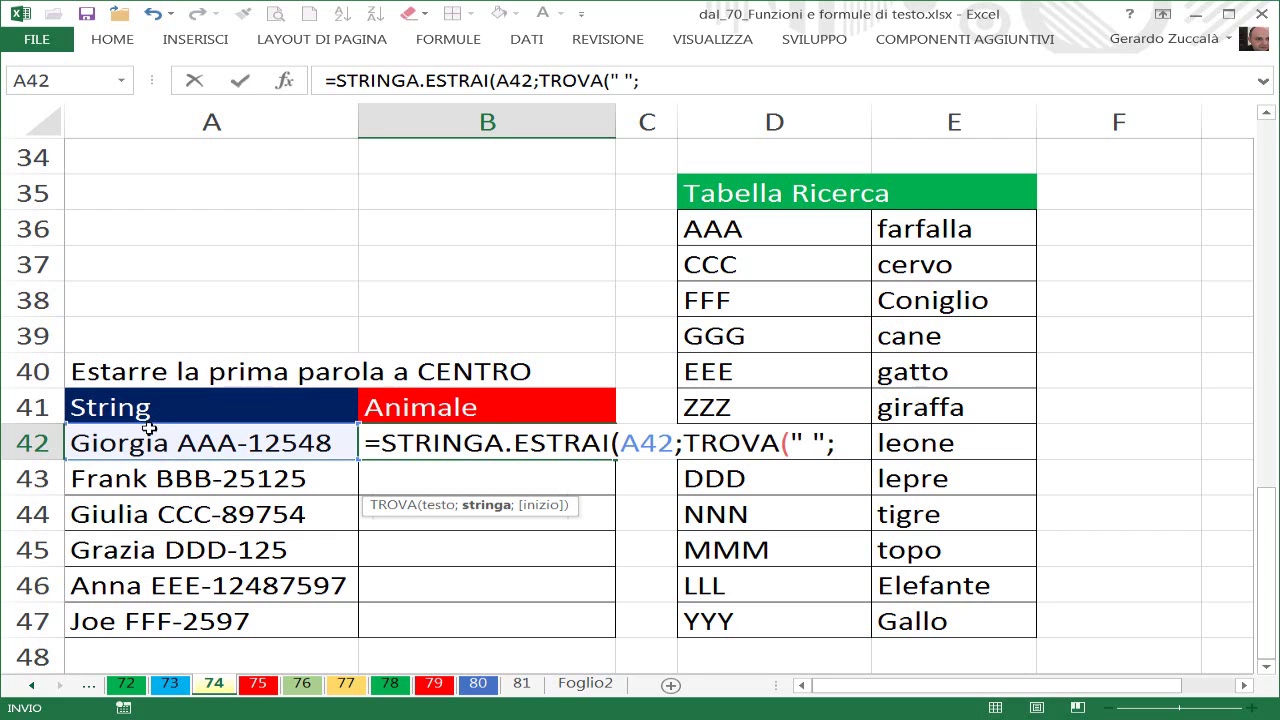
click(159, 431)
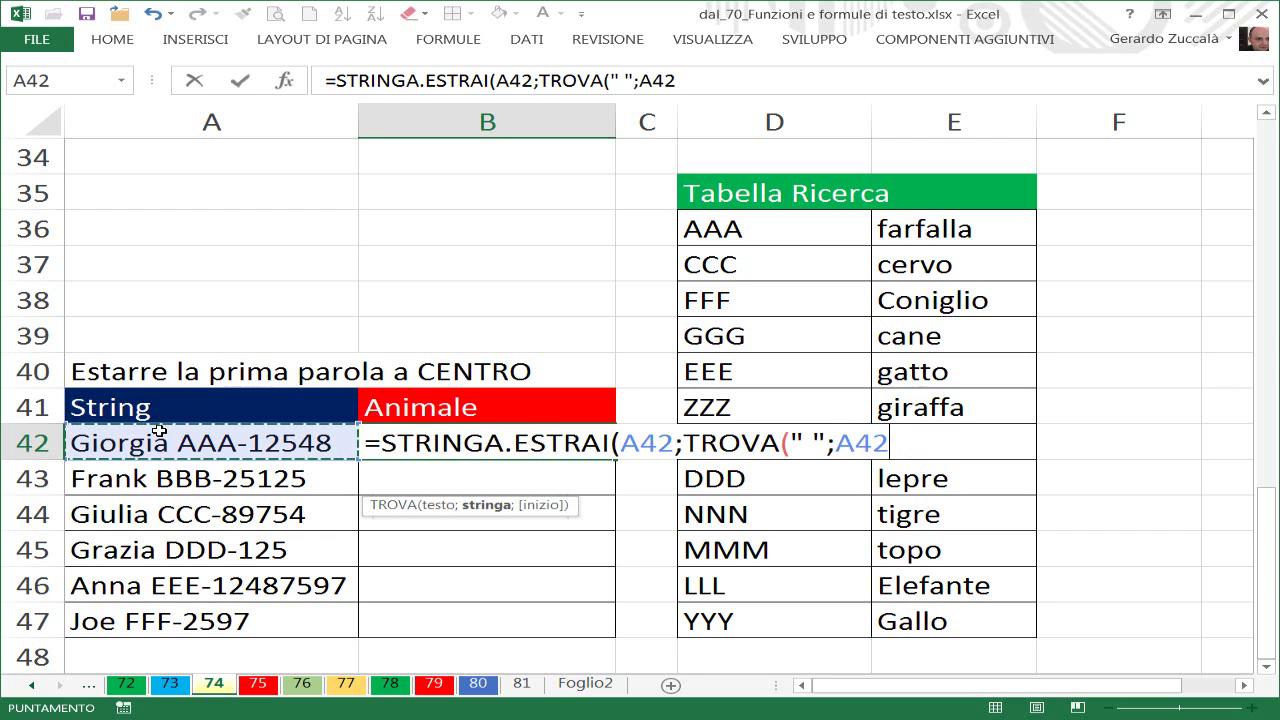
text())
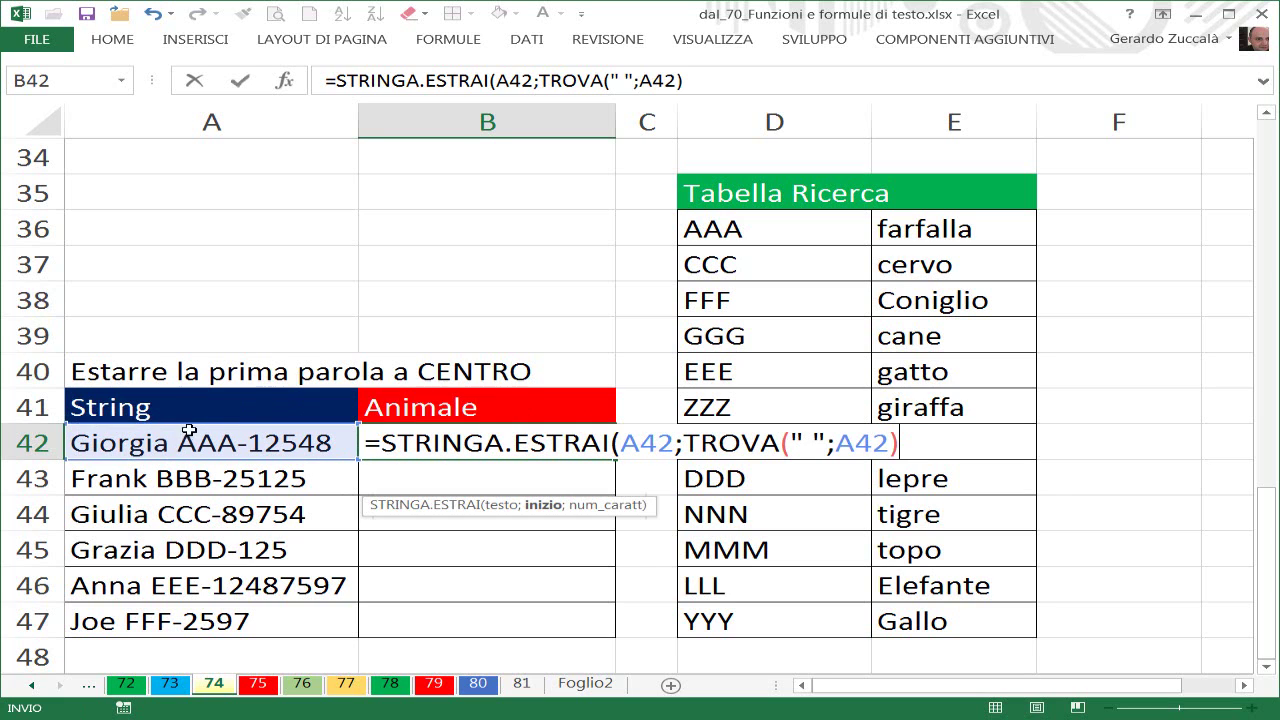
text(+1)
Step: After previewing the start position as 9, add length 3 and confirm so B42 shows AAA
drag(686, 443, 1101, 446)
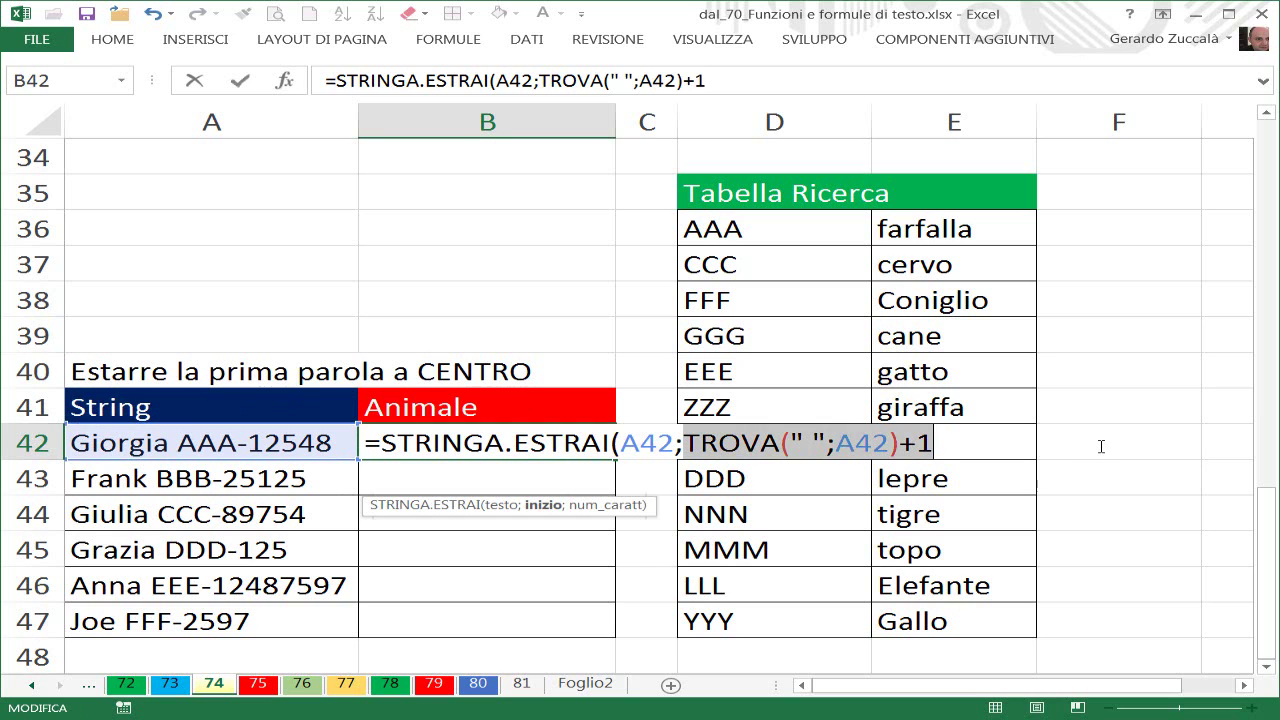
text(9)
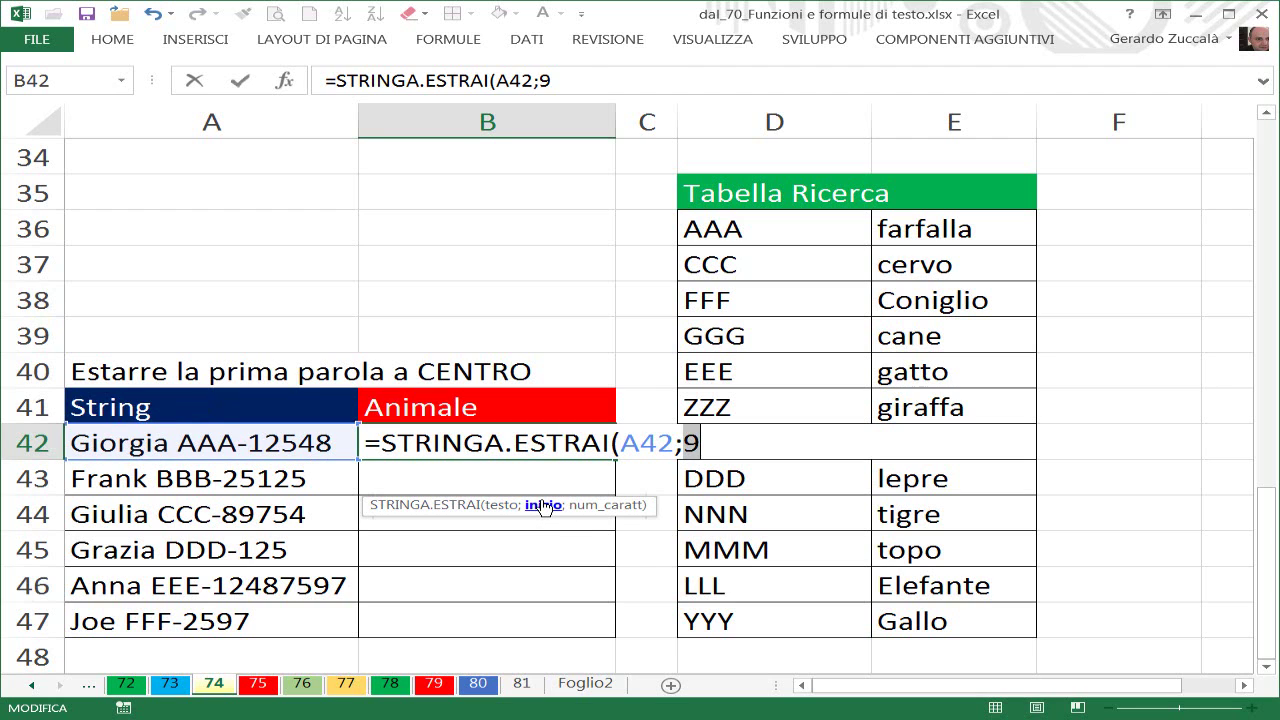
key(ctrl+z)
click(945, 442)
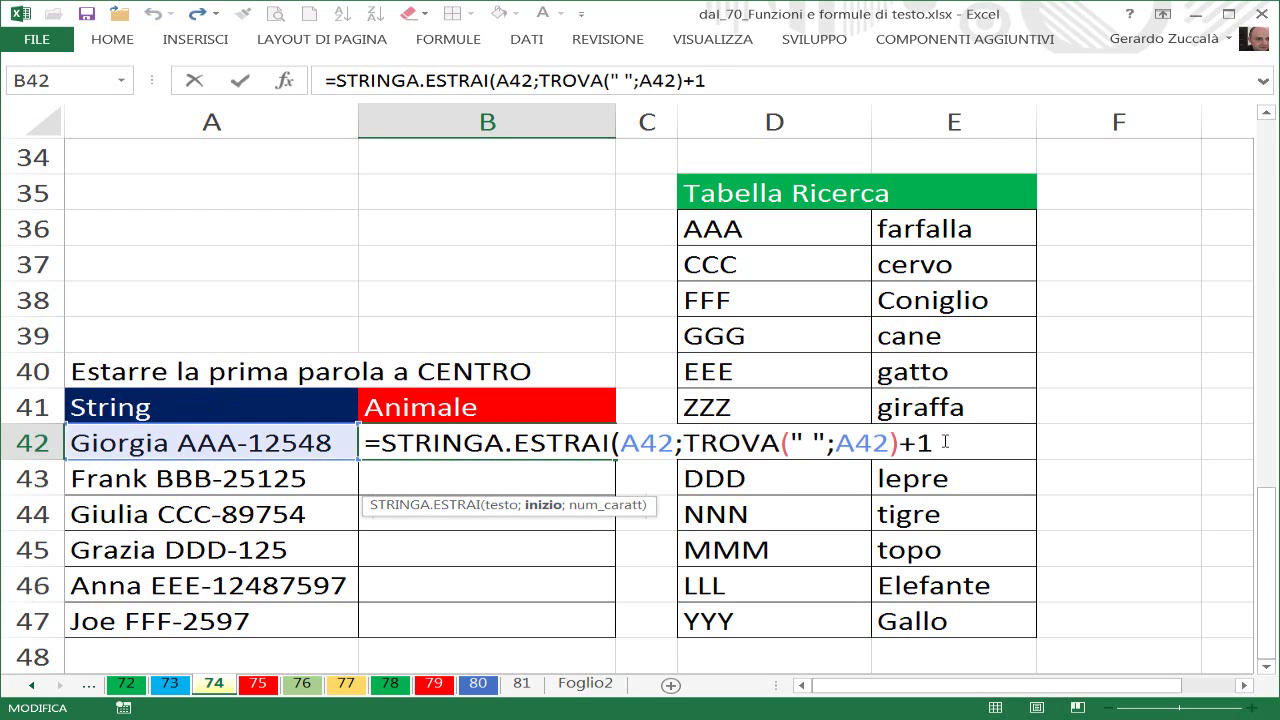
text(;)
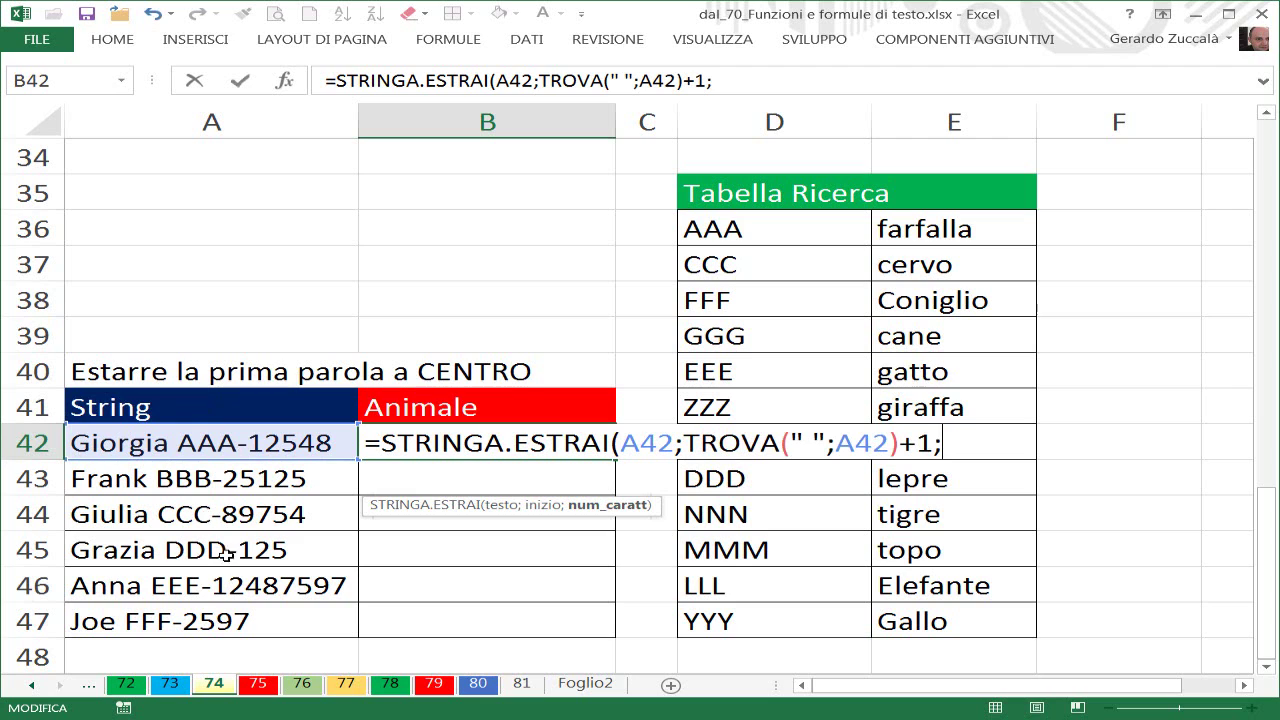
text(3)
text())
key(ctrl+Return)
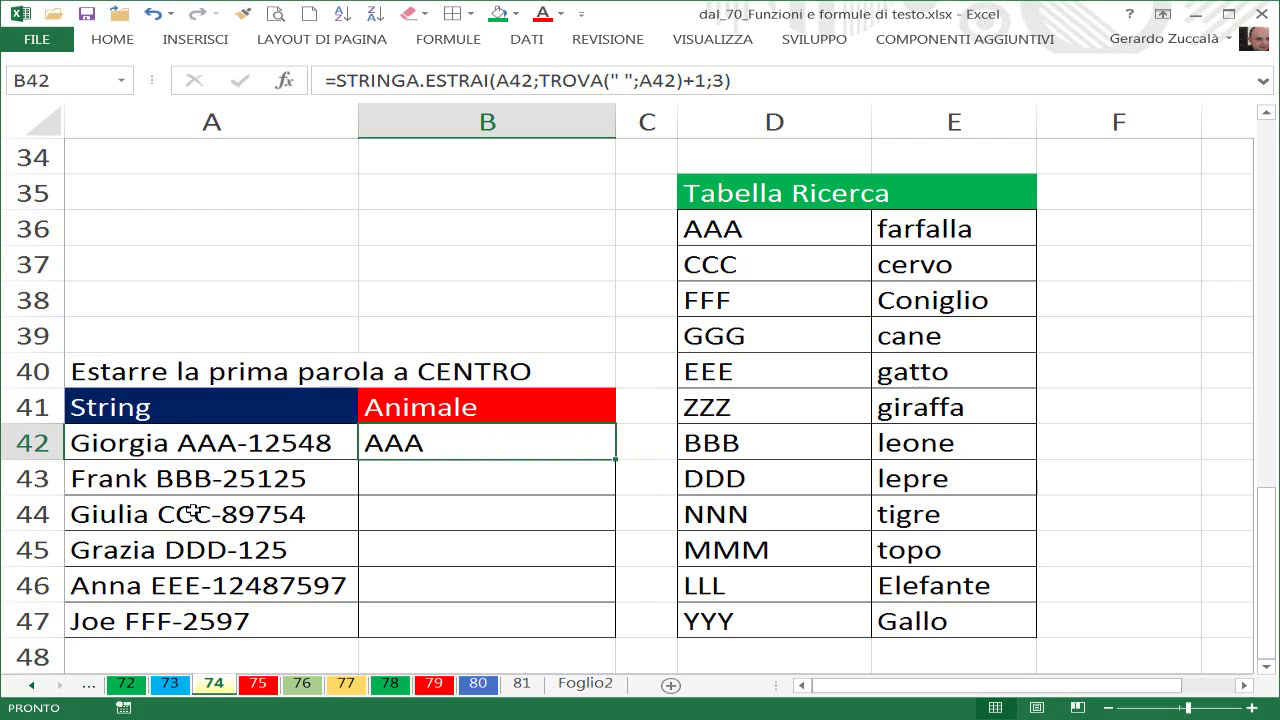
Step: Fill the B42 formula down to B47, showing BBB through FFF, then reopen B42 for editing
double_click(615, 461)
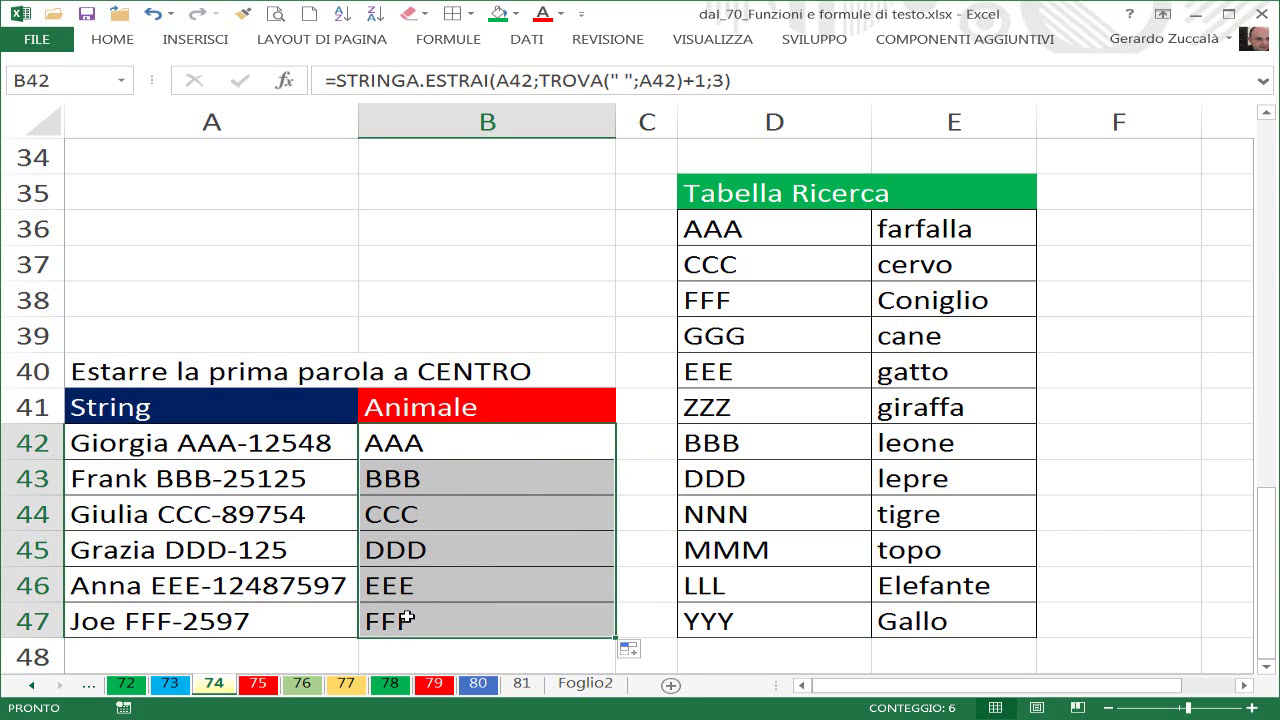
drag(712, 300, 988, 300)
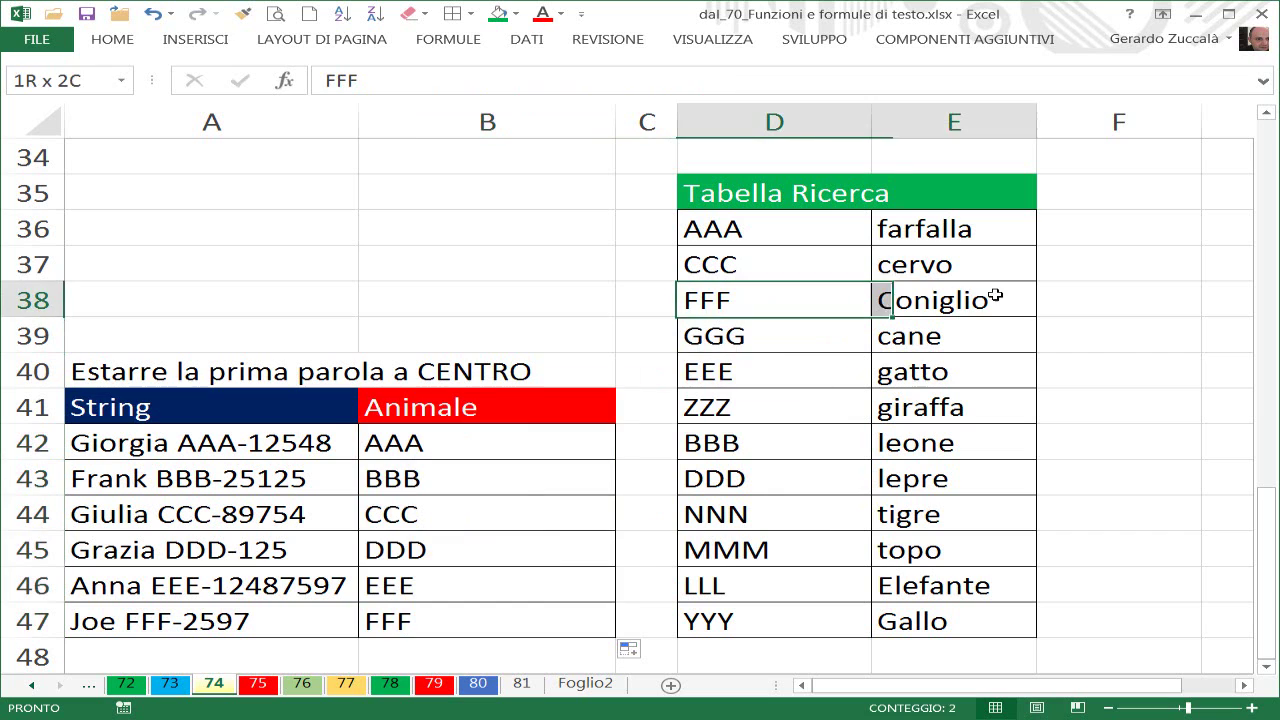
click(476, 456)
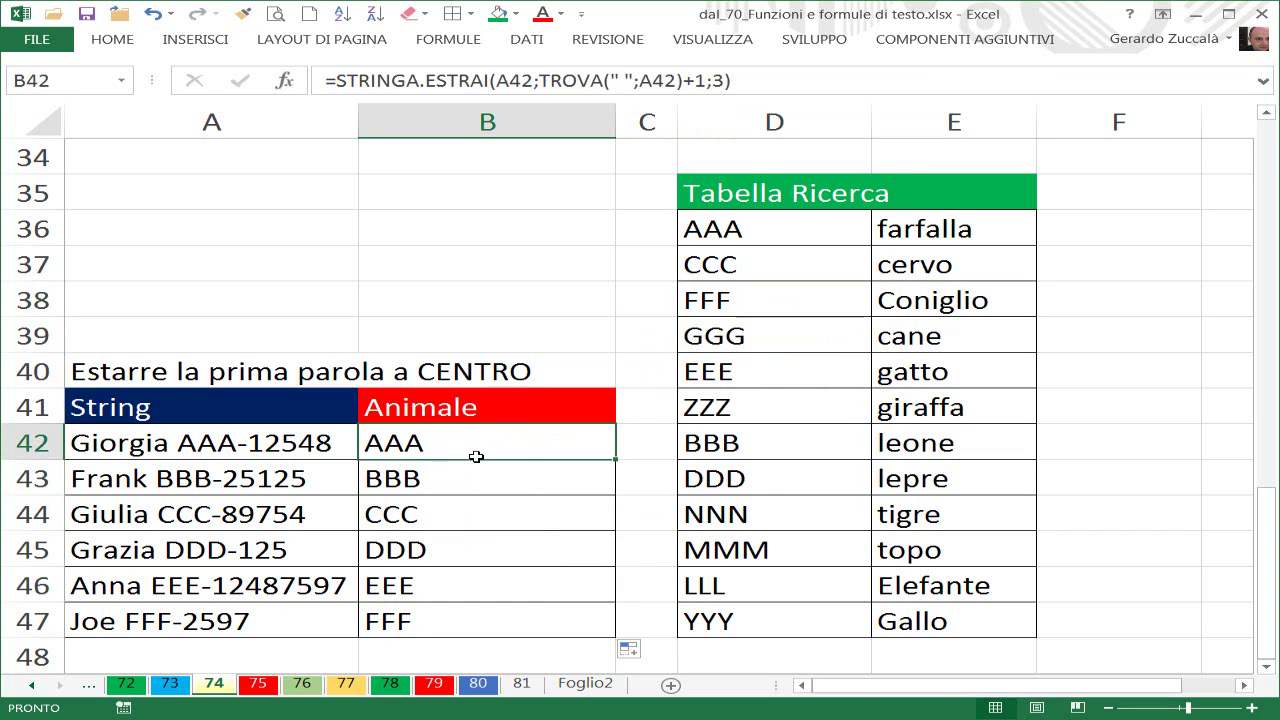
double_click(465, 456)
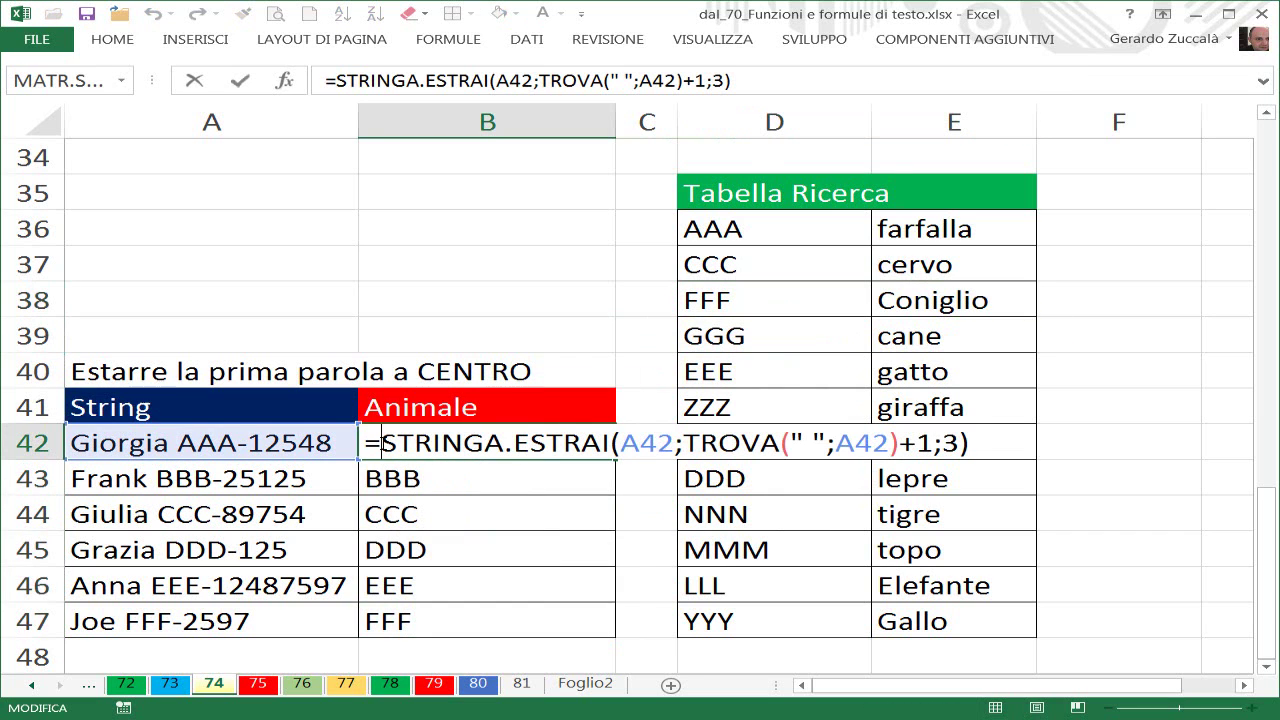
Step: Wrap the B42 middle-code extraction in CERCA.VERT, previewing that it evaluates to AAA
text(cer)
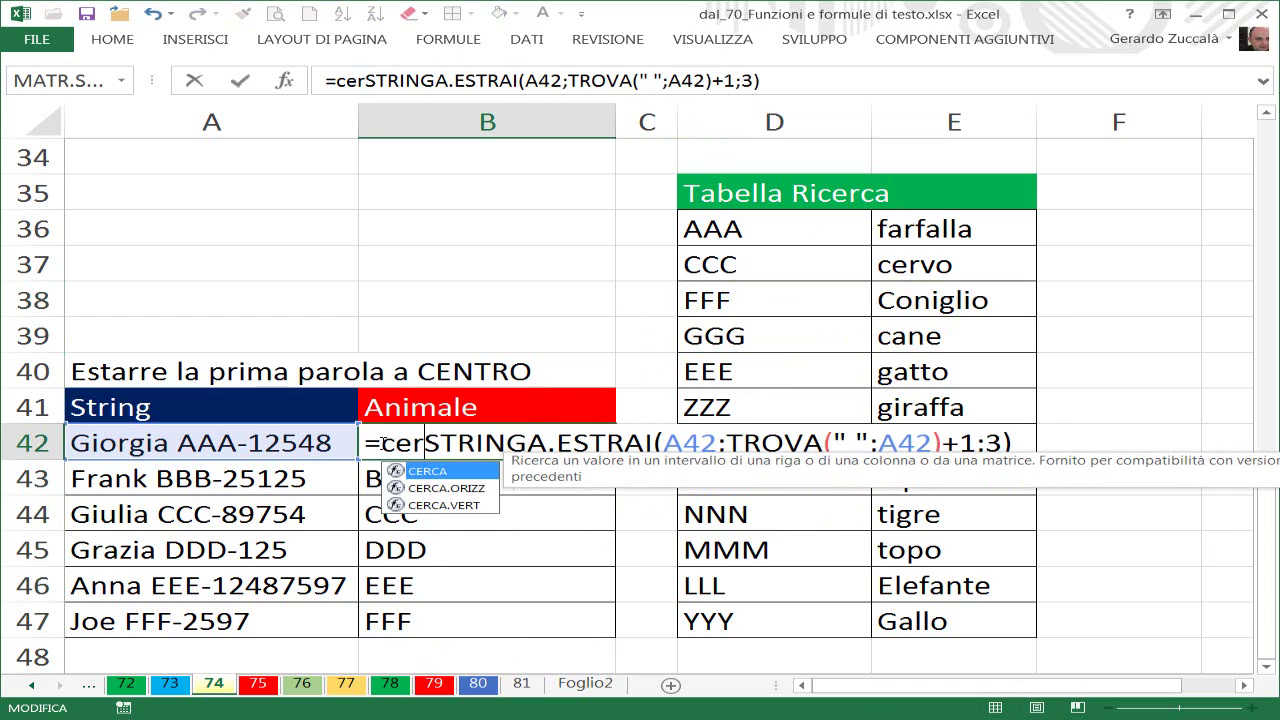
key(Down)
key(Down)
key(Tab)
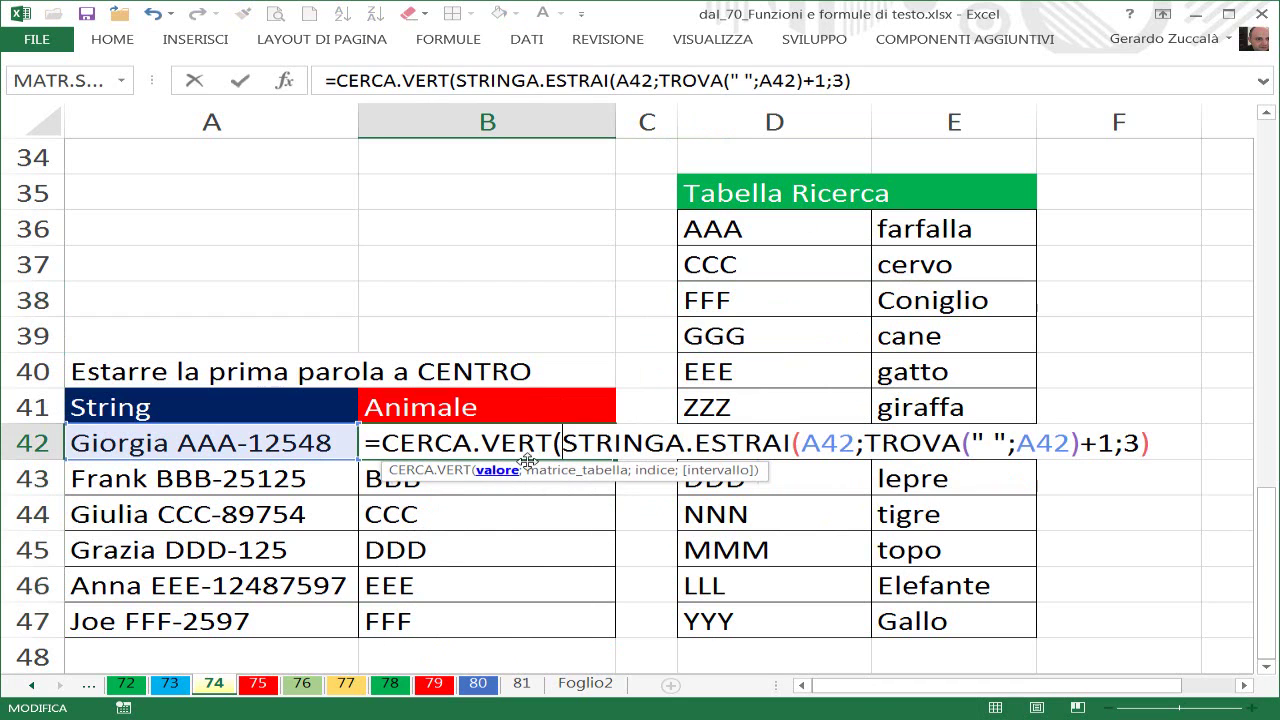
drag(565, 444, 1187, 450)
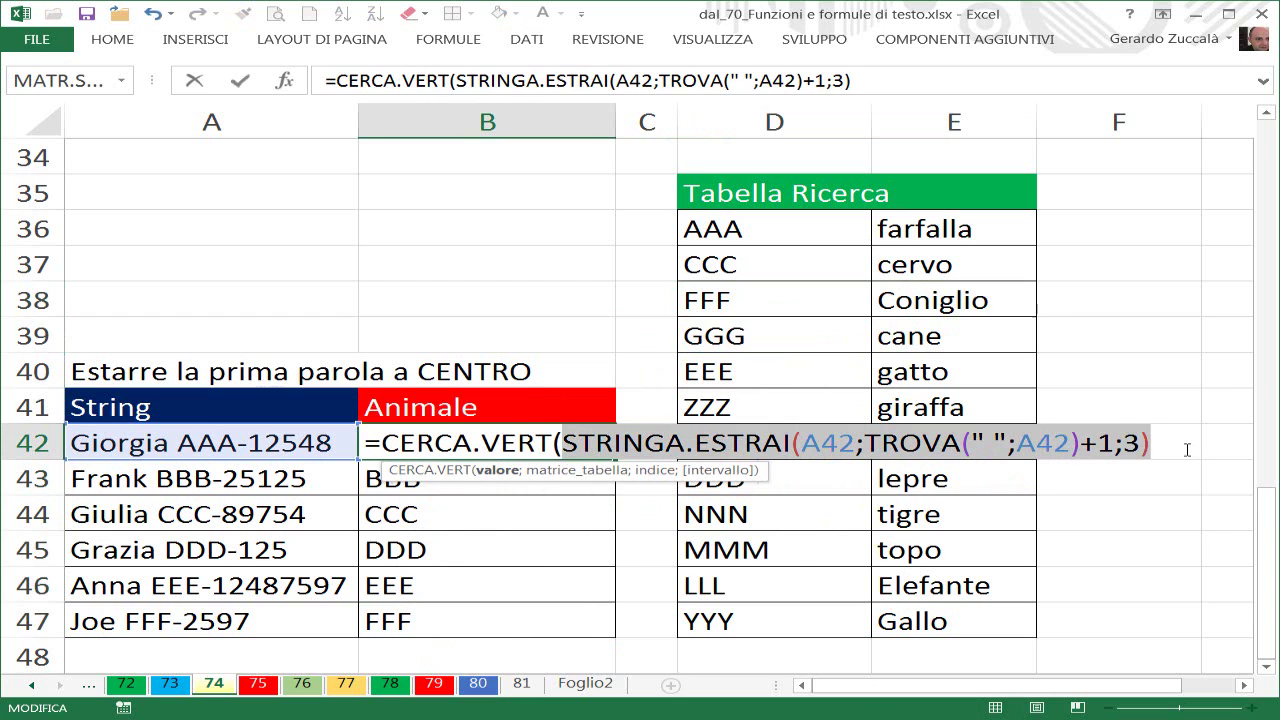
key(F9)
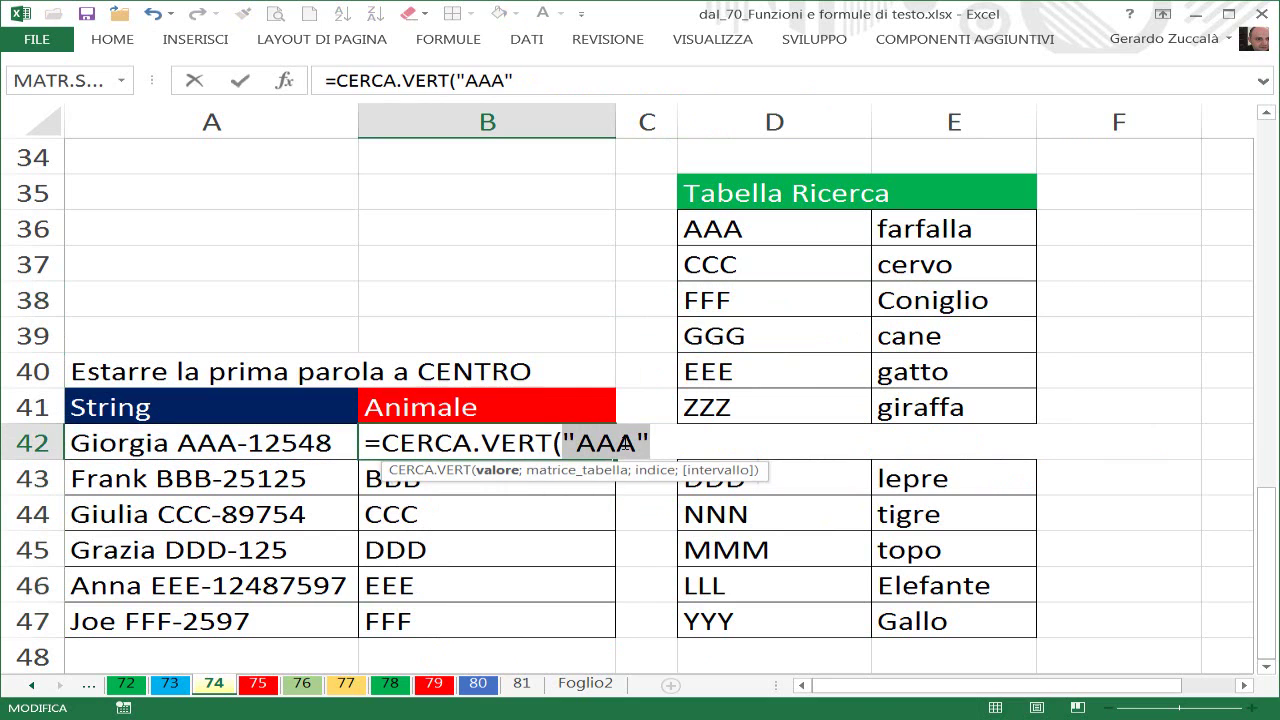
key(ctrl+z)
click(1156, 441)
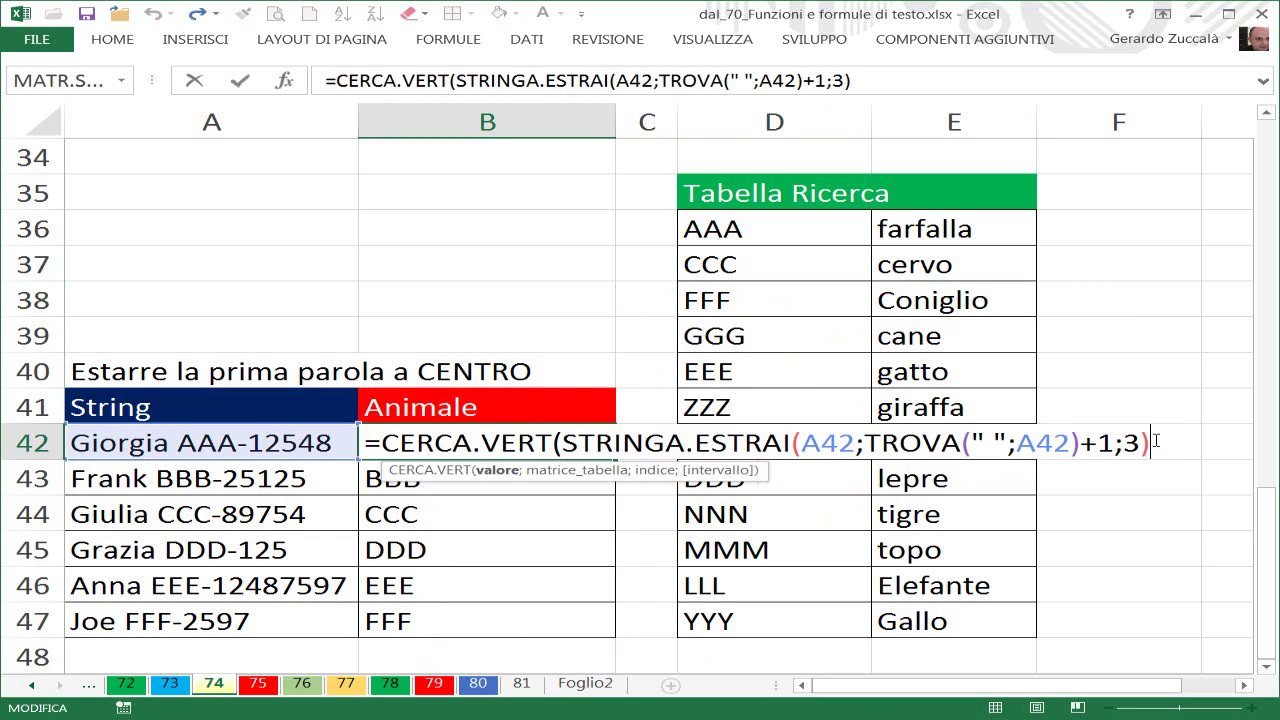
text(;)
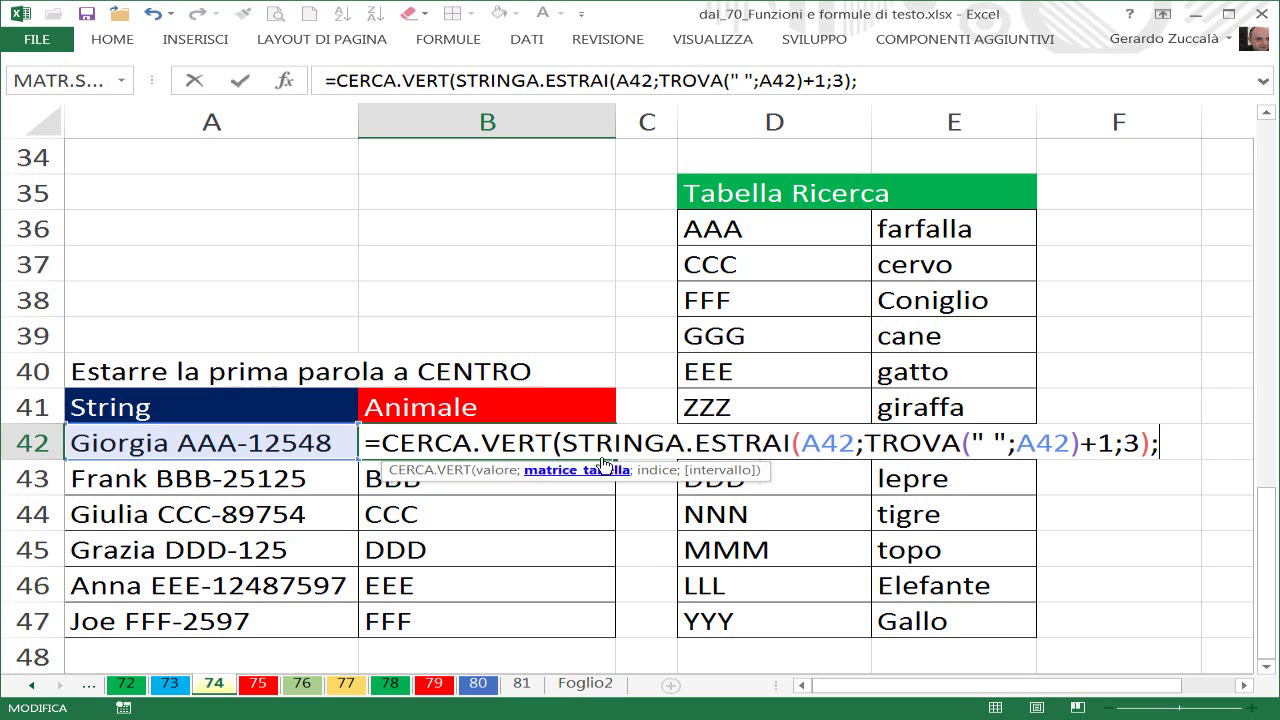
Step: Finish the lookup with $D$36:$E$47, column 2 and 0, then fill it down to B47
drag(752, 232, 956, 626)
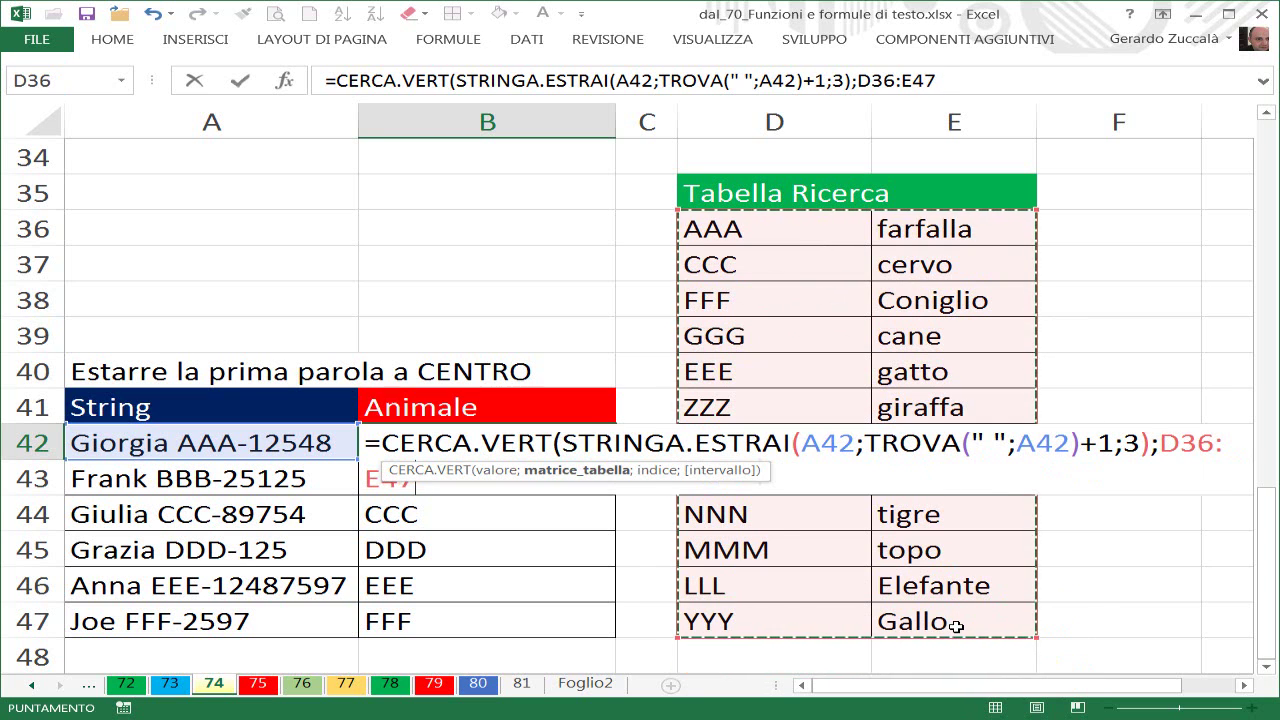
key(F4)
text($E$47;2)
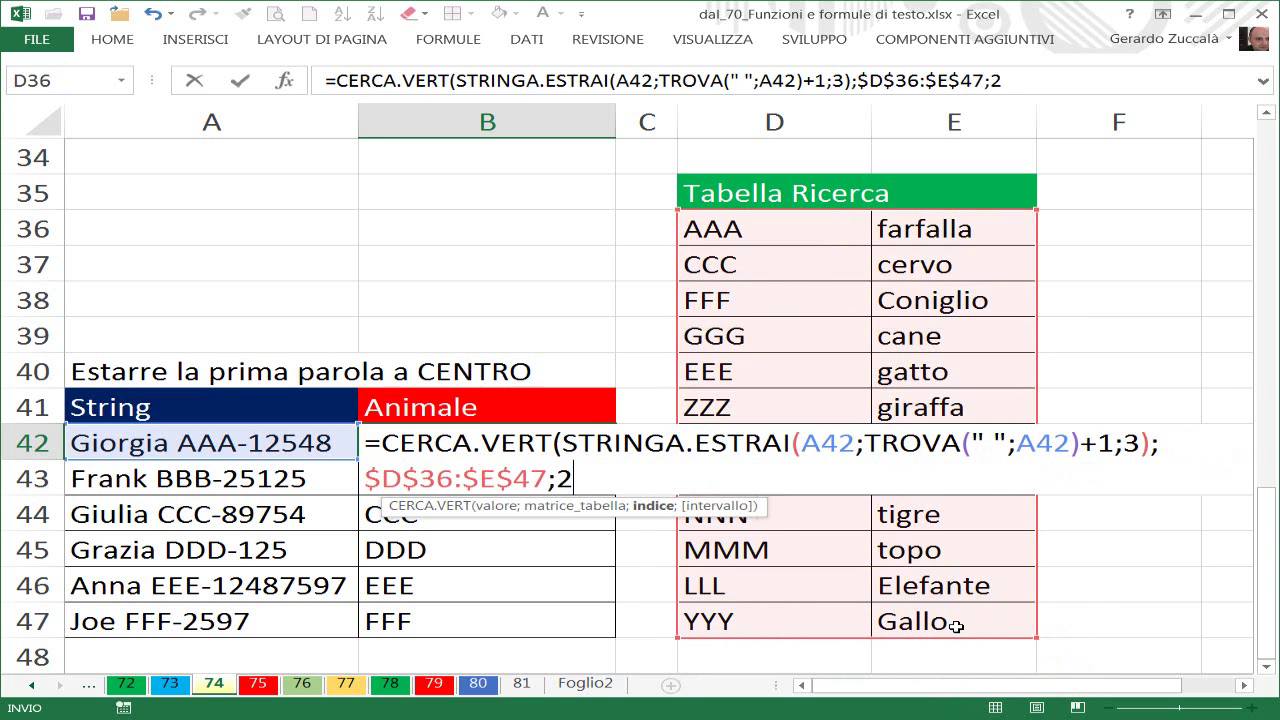
text(;0)
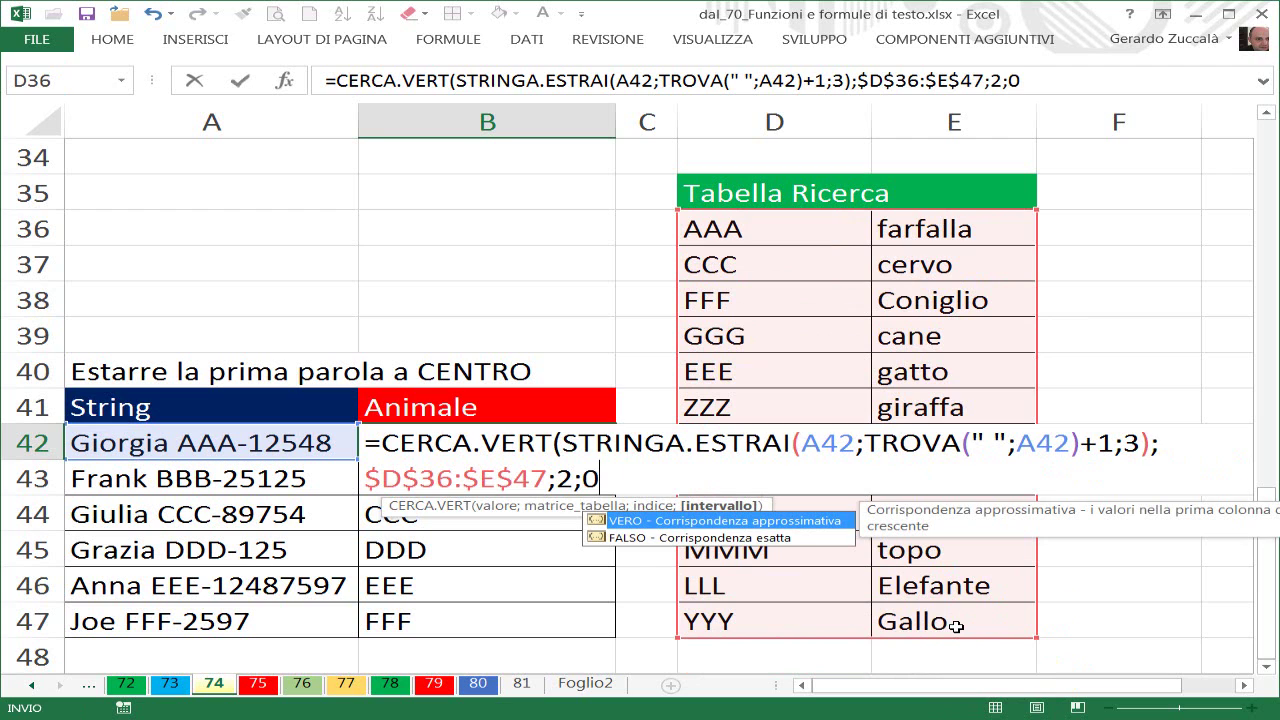
text())
key(ctrl+Return)
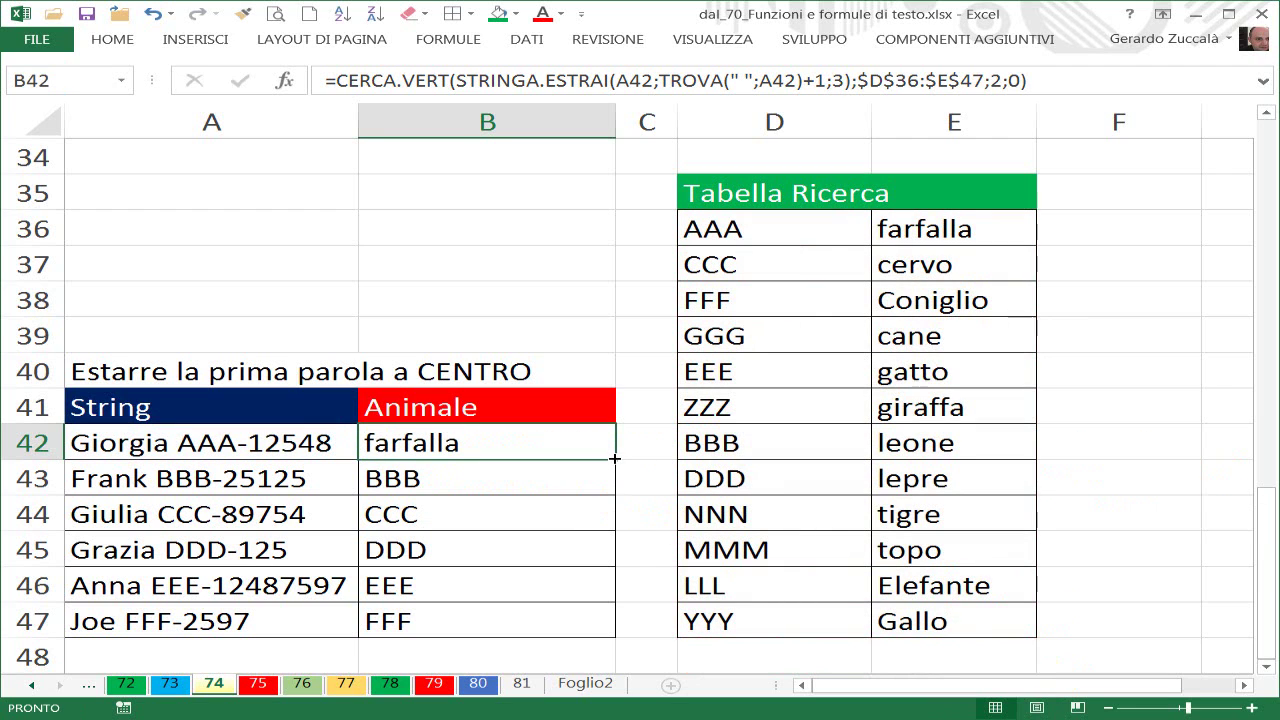
double_click(615, 459)
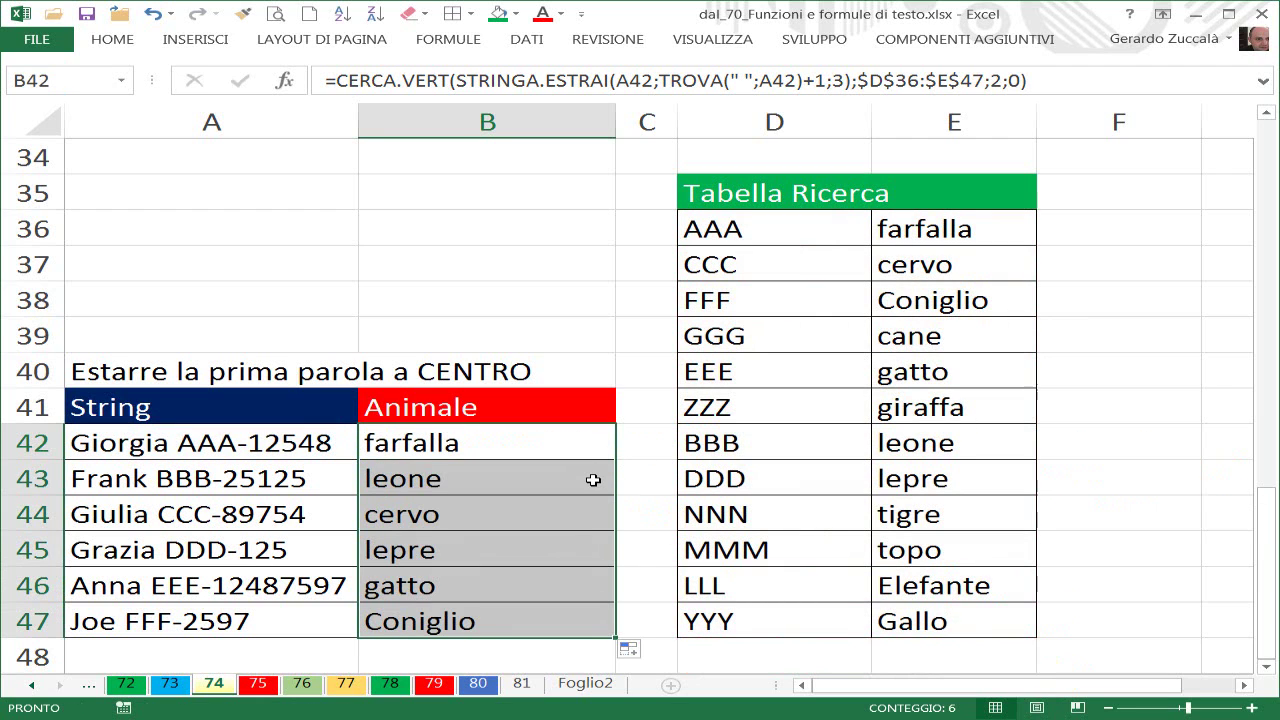
click(707, 651)
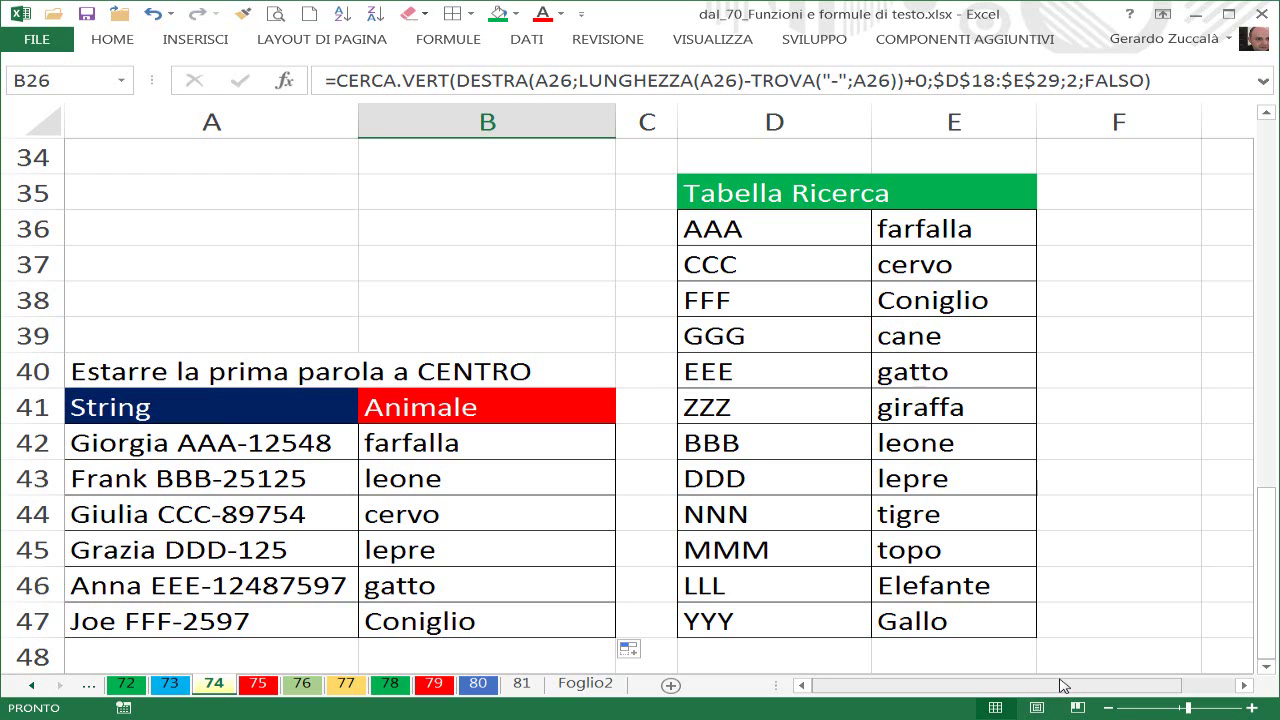
click(389, 271)
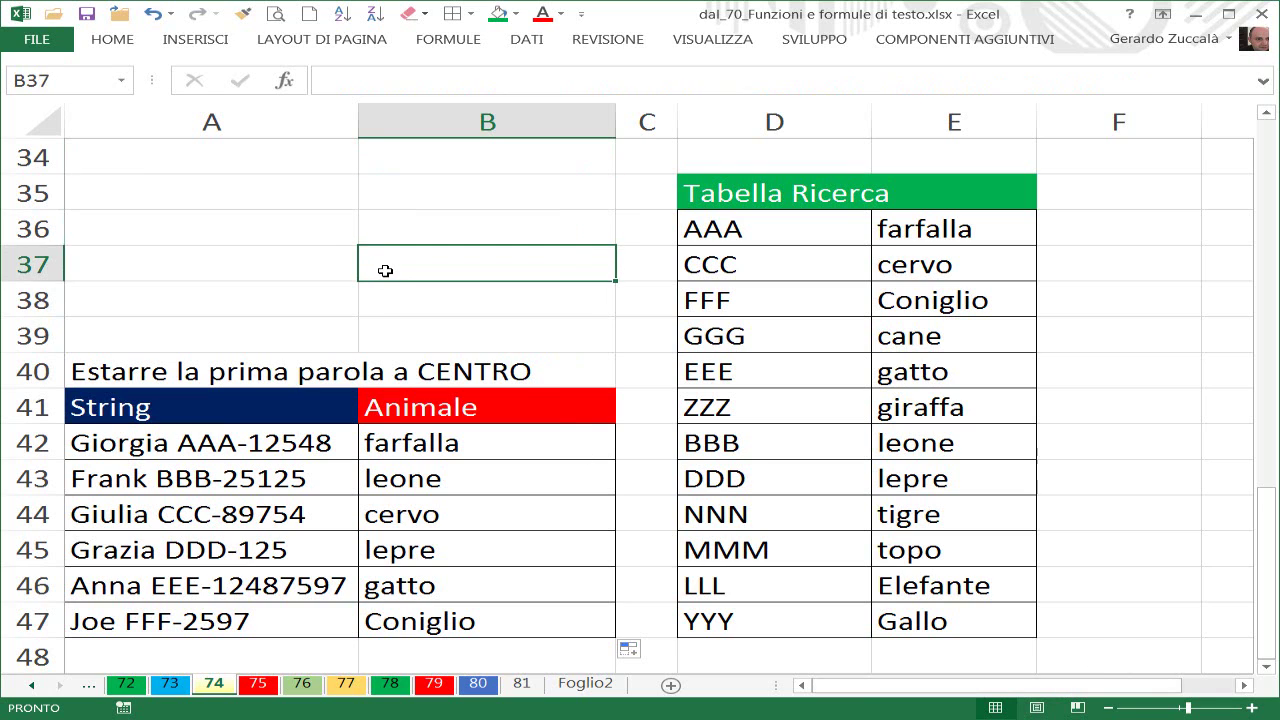
click(526, 39)
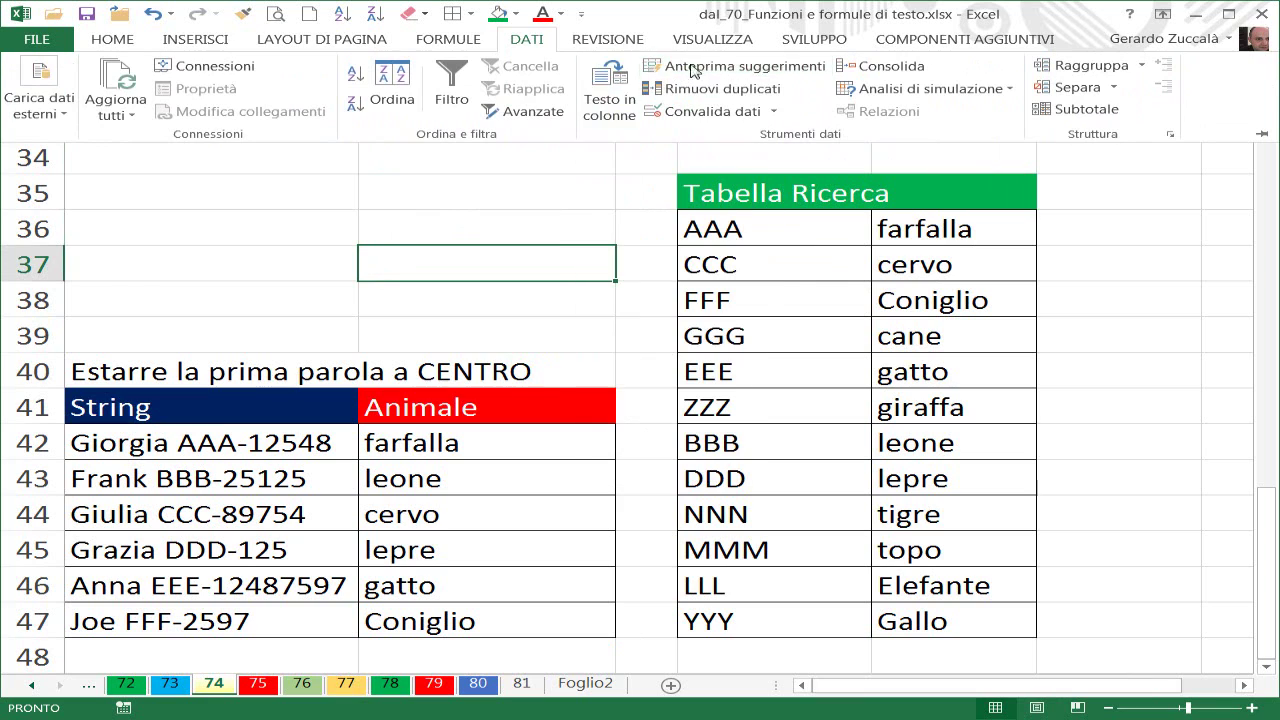
click(536, 40)
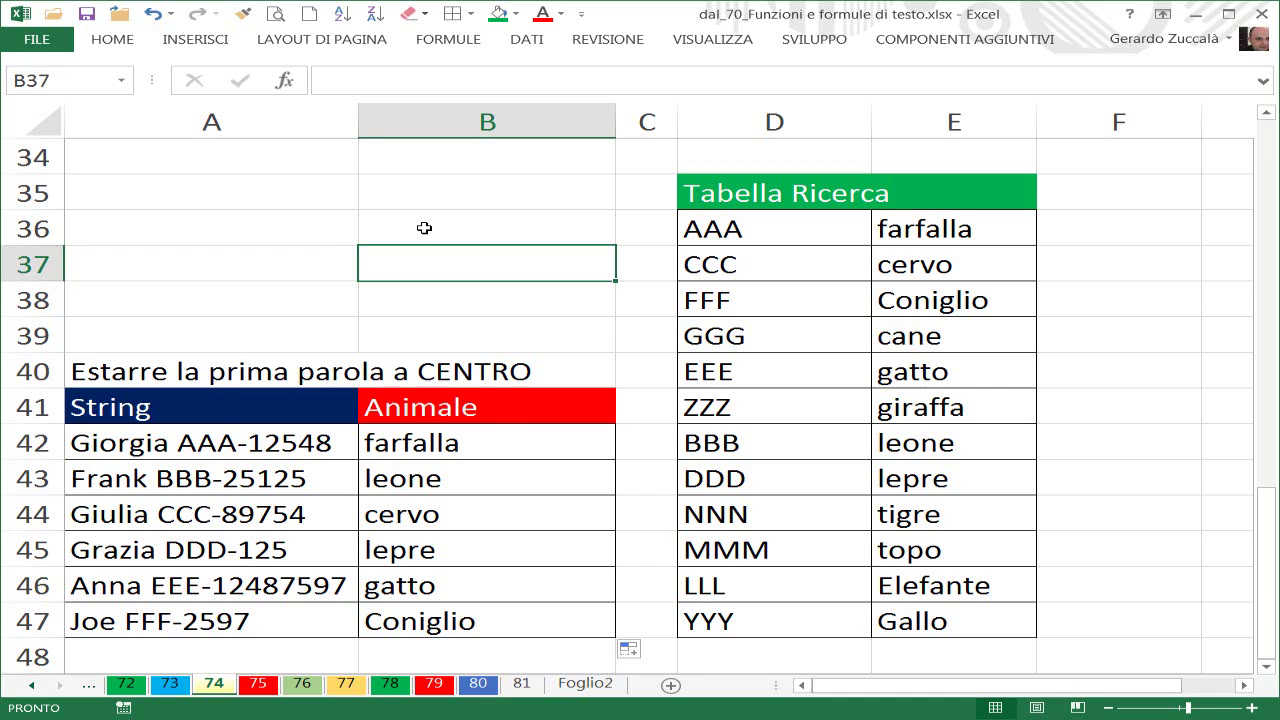
scroll(424, 228, up, 1)
scroll(423, 226, up, 3)
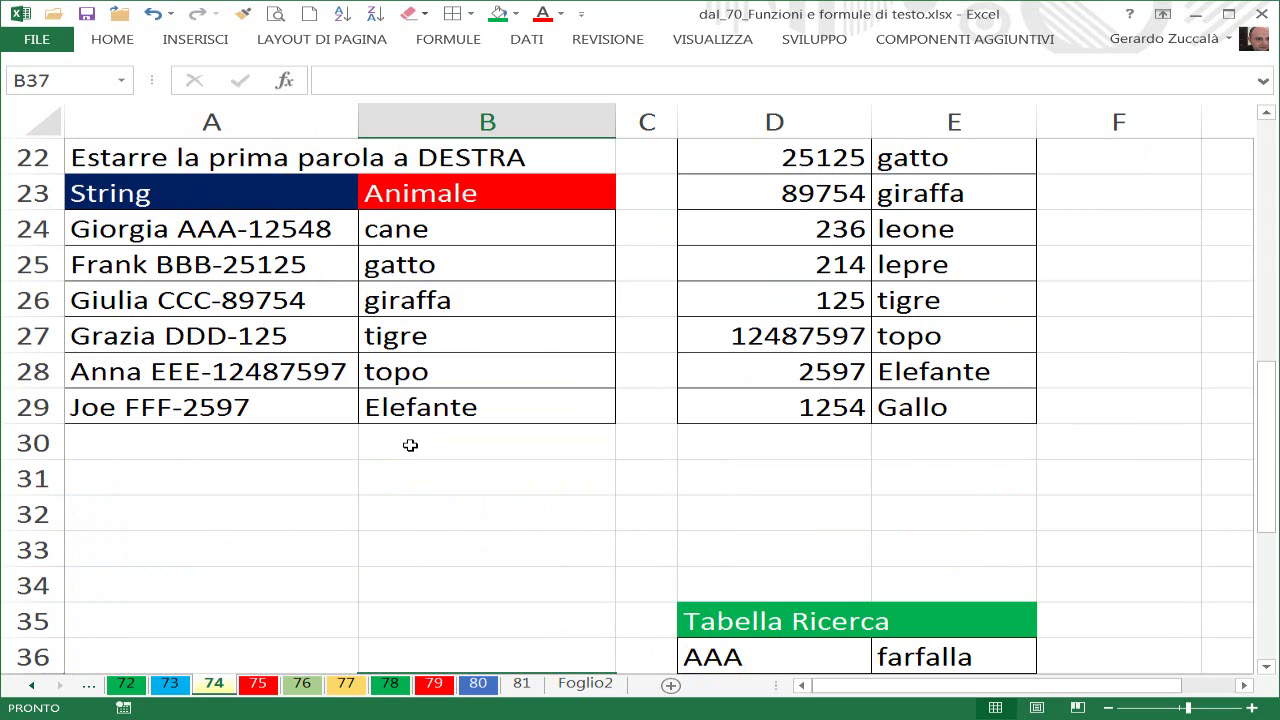
scroll(416, 462, up, 1)
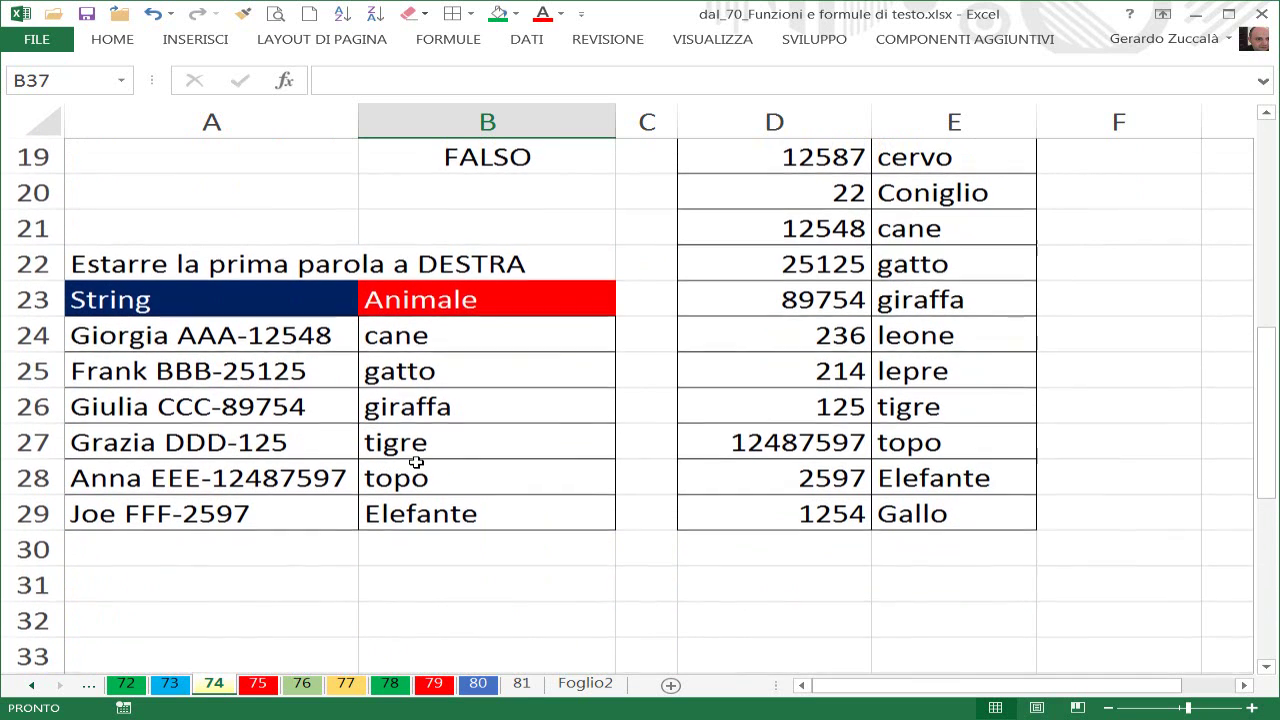